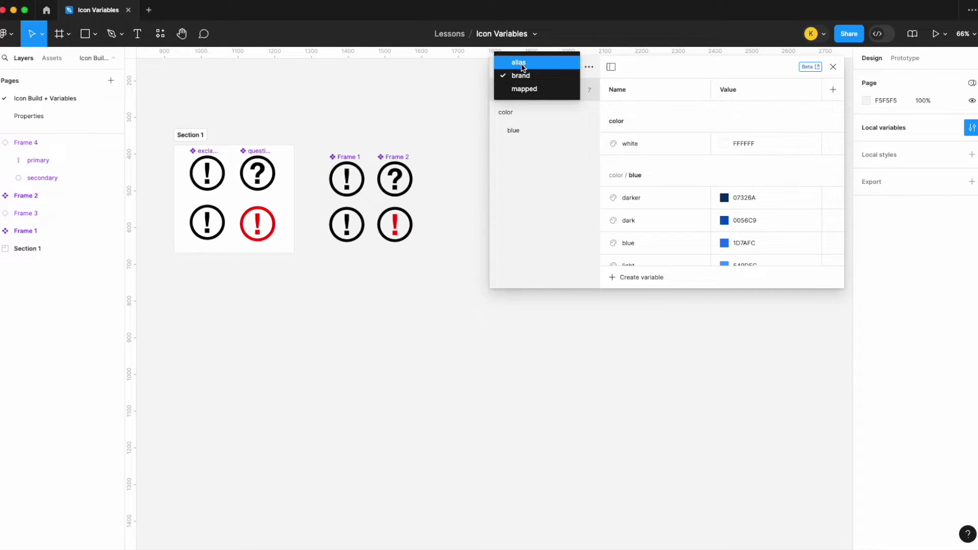
{"action": "left_click", "coordinate": [371, 116]}
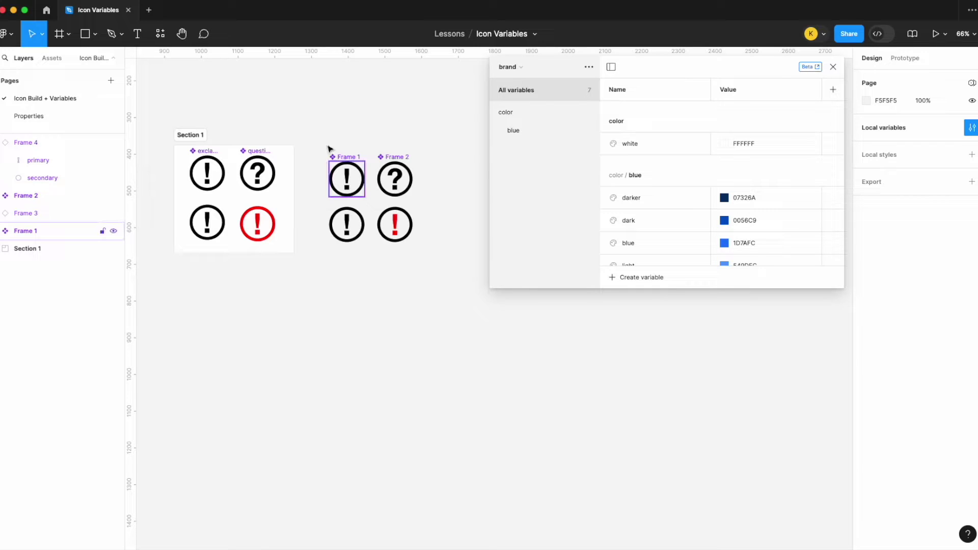
{"action": "left_click", "coordinate": [89, 118]}
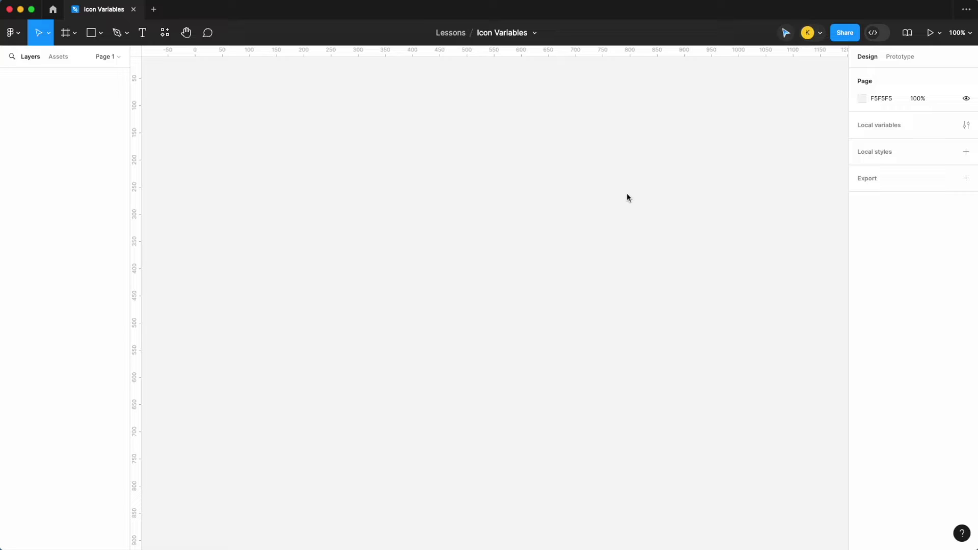
Step: Open the local variables and create a color variable named color/blue/dark in the brand collection
{"action": "left_click", "coordinate": [966, 125]}
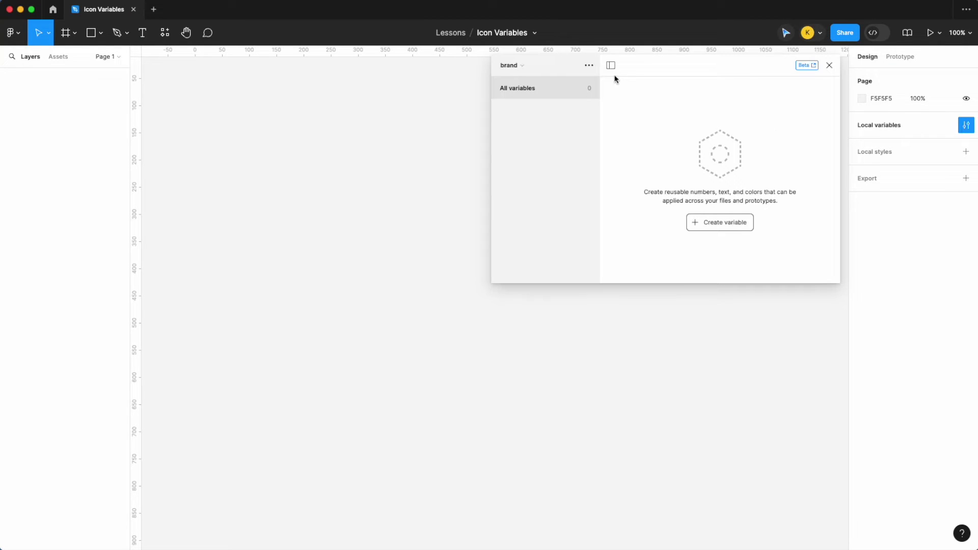
{"action": "left_click", "coordinate": [523, 69]}
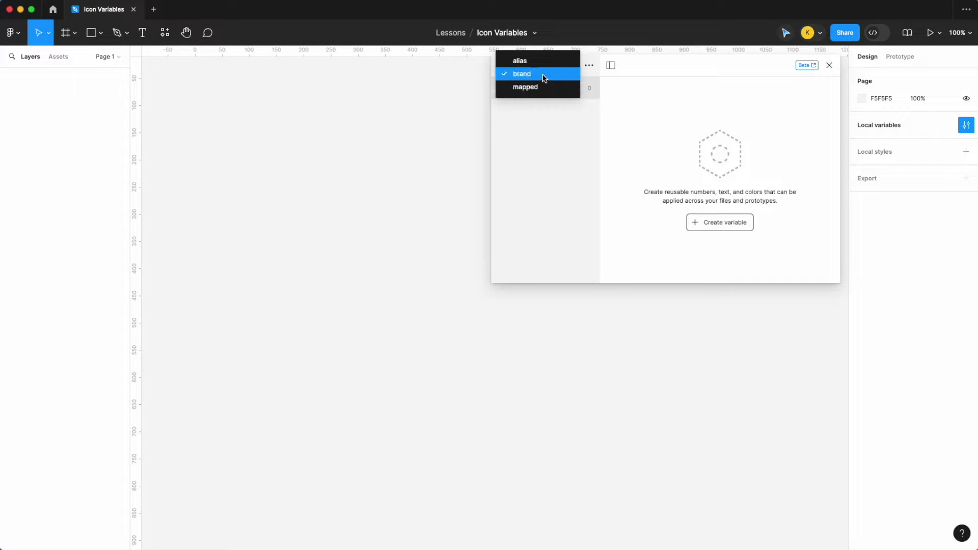
{"action": "left_click", "coordinate": [544, 73]}
{"action": "left_click", "coordinate": [735, 229]}
{"action": "left_click", "coordinate": [710, 244]}
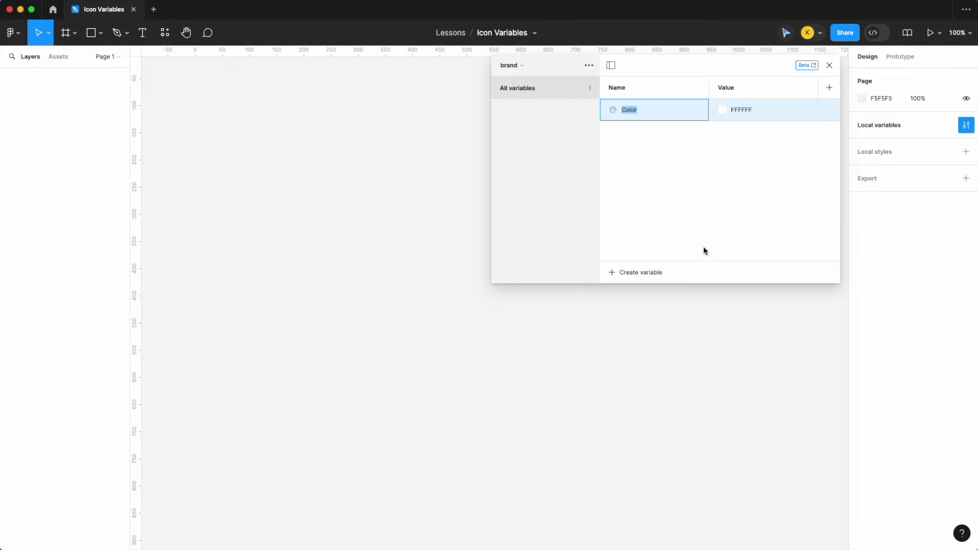
{"action": "type", "text": "color/blue/dark"}
{"action": "key", "text": "Return"}
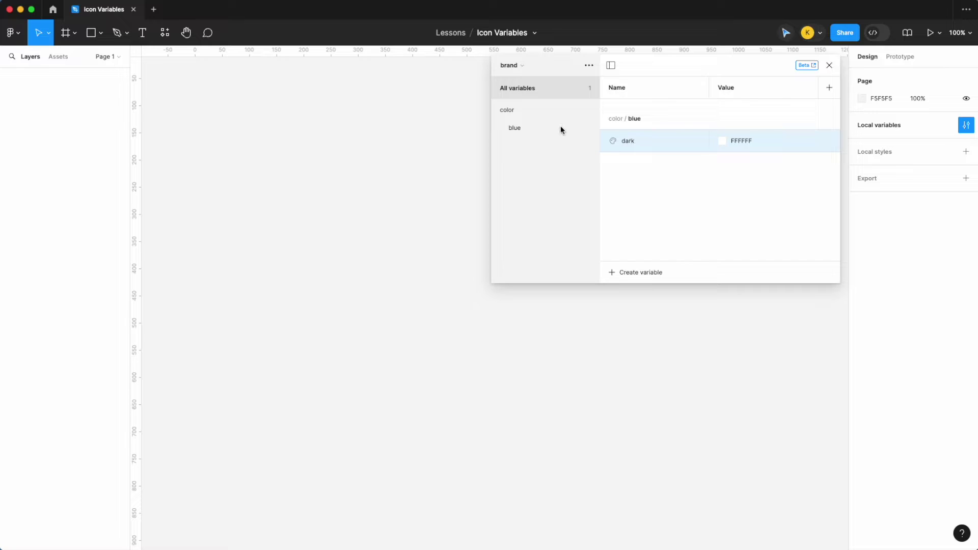
Step: Set the value of the blue group's dark variable to 07326A
{"action": "left_click", "coordinate": [741, 160]}
{"action": "double_click", "coordinate": [744, 143]}
{"action": "type", "text": "073"}
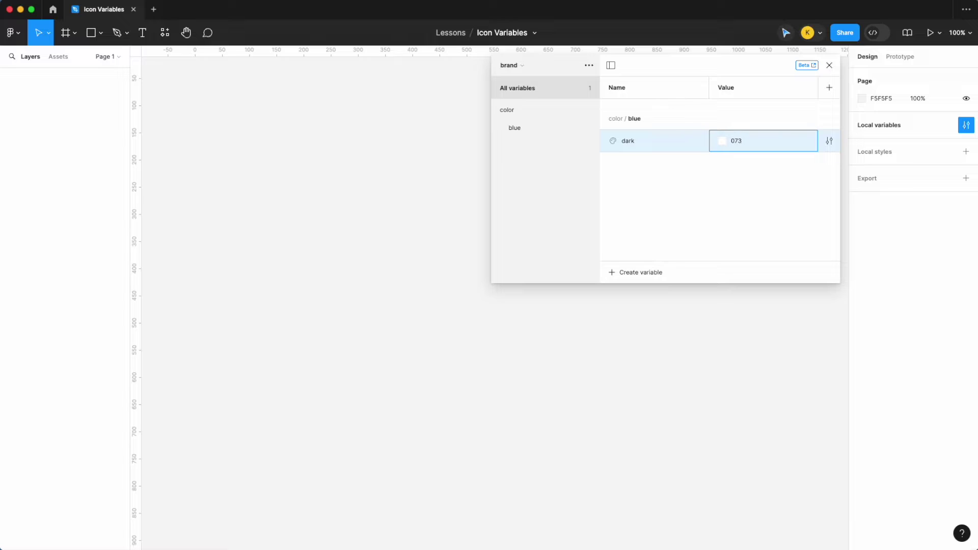
{"action": "type", "text": "26a"}
{"action": "key", "text": "Return"}
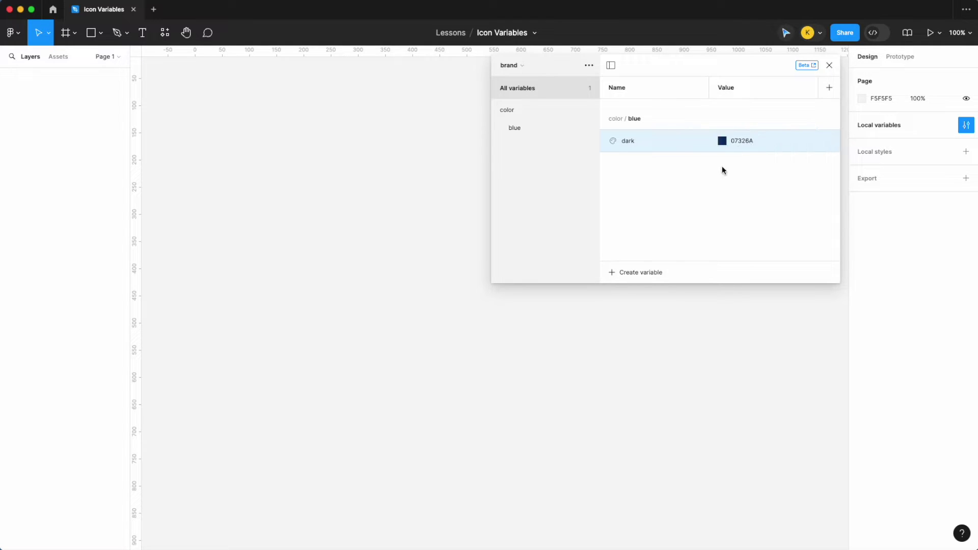
Step: Add a second color variable to the blue group and rename the existing dark variable to darker
{"action": "left_click", "coordinate": [535, 128]}
{"action": "left_click", "coordinate": [645, 272]}
{"action": "left_click", "coordinate": [632, 295]}
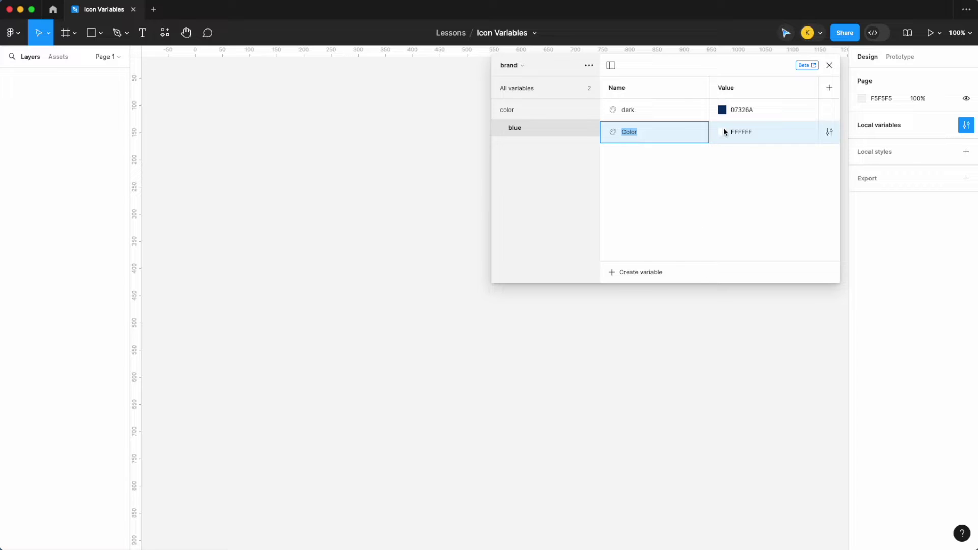
{"action": "double_click", "coordinate": [637, 113]}
{"action": "type", "text": "er"}
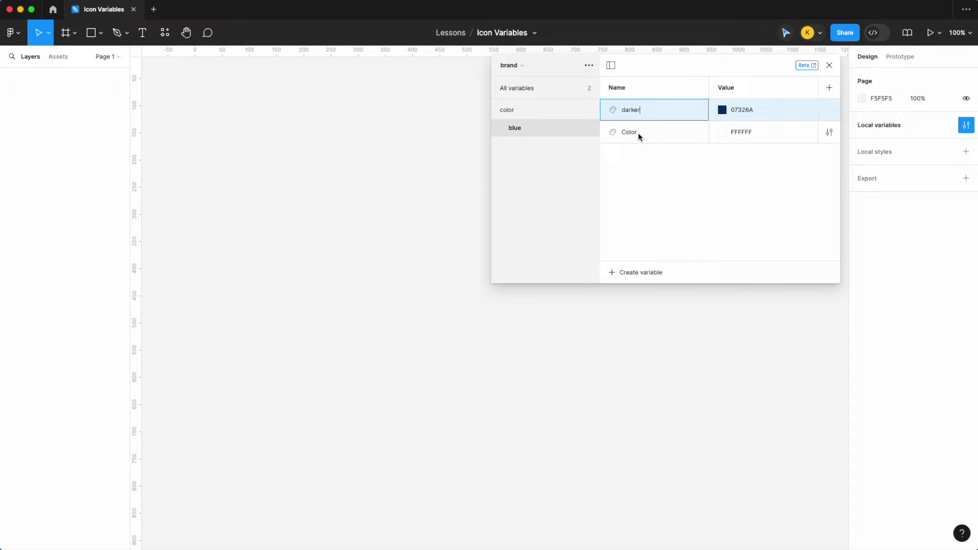
Step: Name the new blue variable dark and set its value to 0056C9
{"action": "double_click", "coordinate": [637, 134]}
{"action": "type", "text": "dark"}
{"action": "key", "text": "Return"}
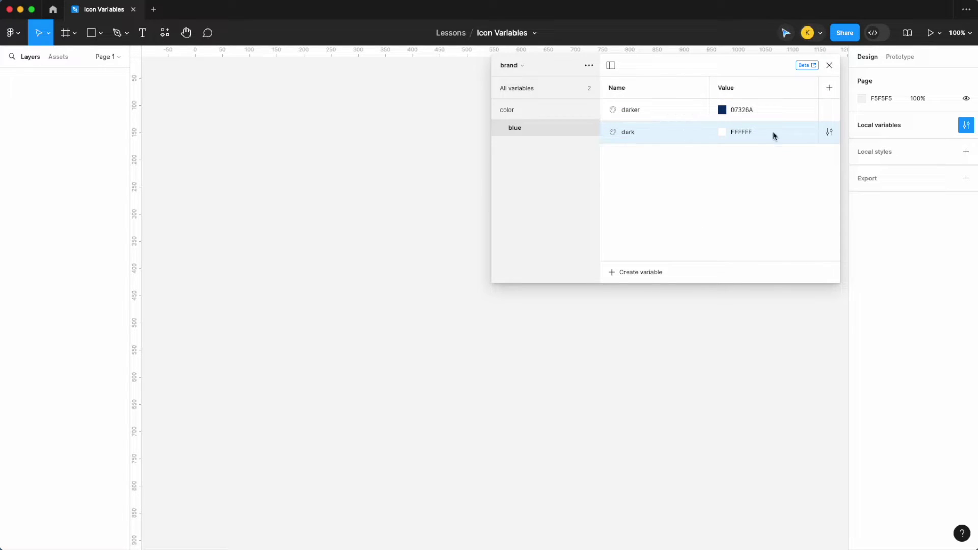
{"action": "double_click", "coordinate": [746, 131]}
{"action": "type", "text": "0056C9"}
{"action": "key", "text": "Return"}
Step: Add a color variable named default to the blue group with the value 1D7AFC
{"action": "left_click", "coordinate": [641, 272]}
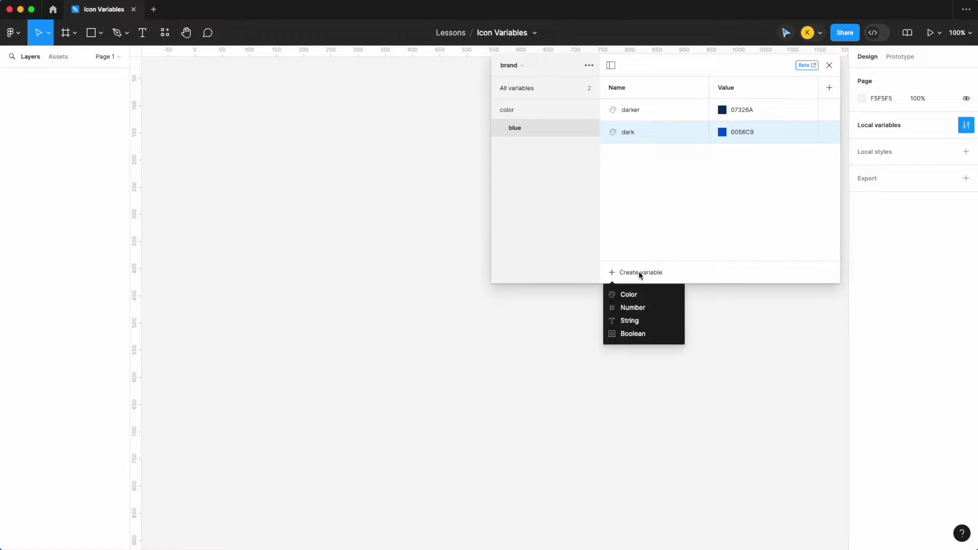
{"action": "left_click", "coordinate": [641, 292]}
{"action": "type", "text": "default"}
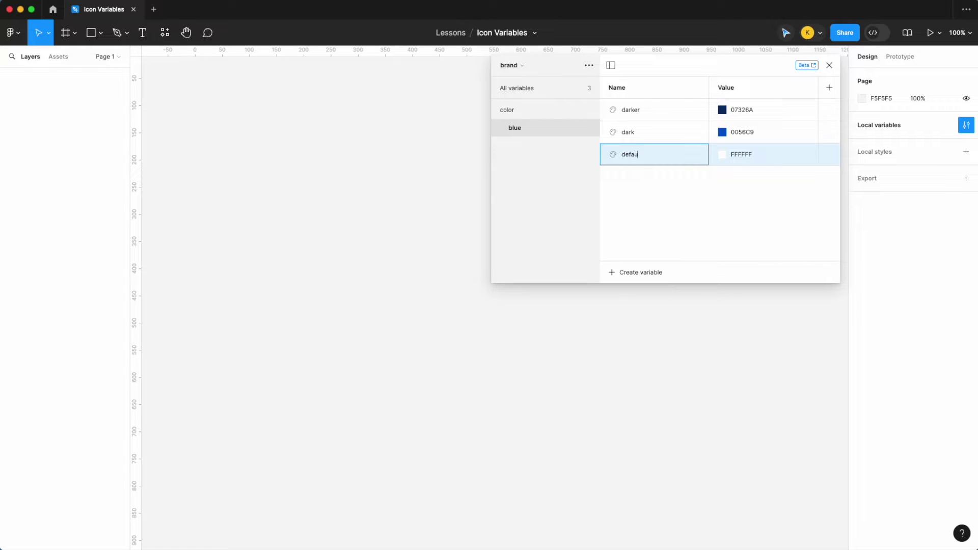
{"action": "left_click", "coordinate": [741, 154]}
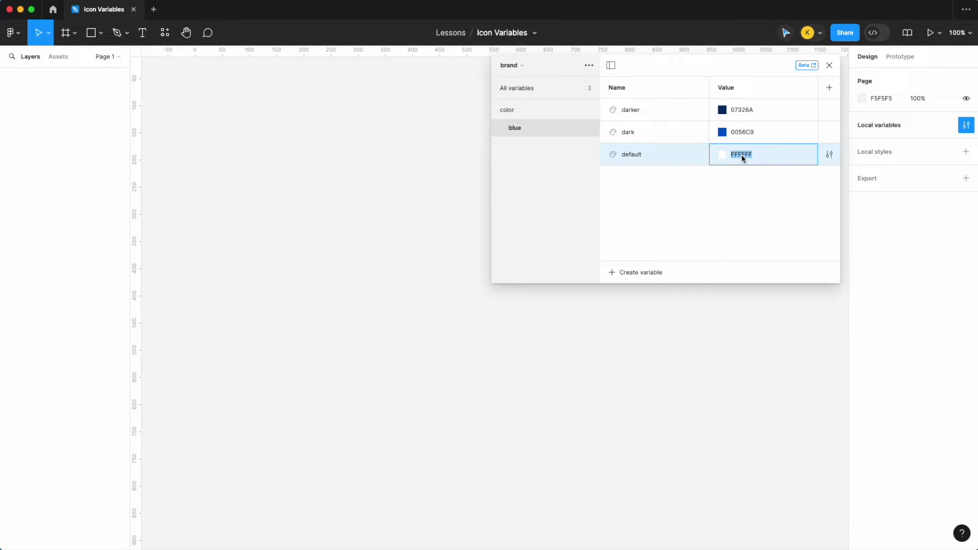
{"action": "type", "text": "1d7afc"}
{"action": "key", "text": "Return"}
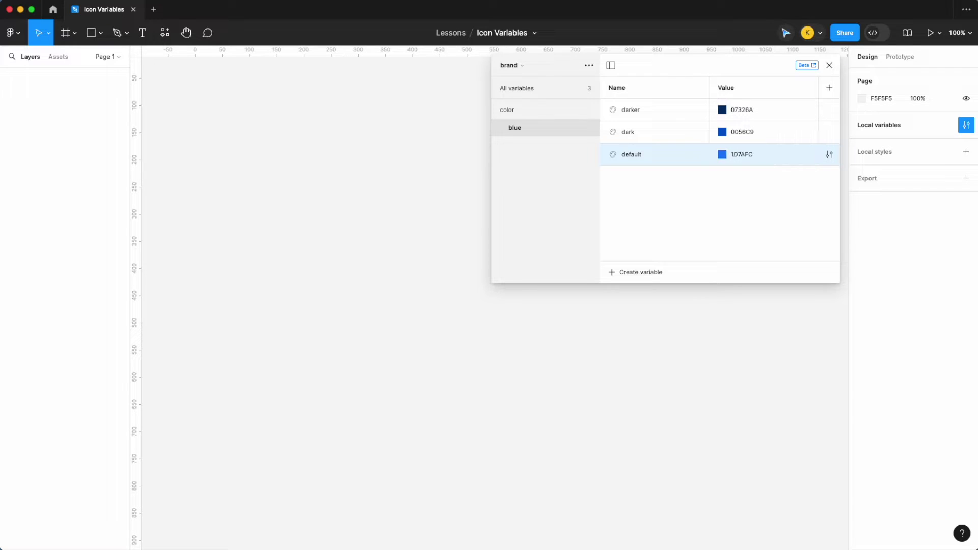
Step: Add a color variable named light to the blue group with the value 549DFC
{"action": "left_click", "coordinate": [637, 272]}
{"action": "left_click", "coordinate": [636, 295]}
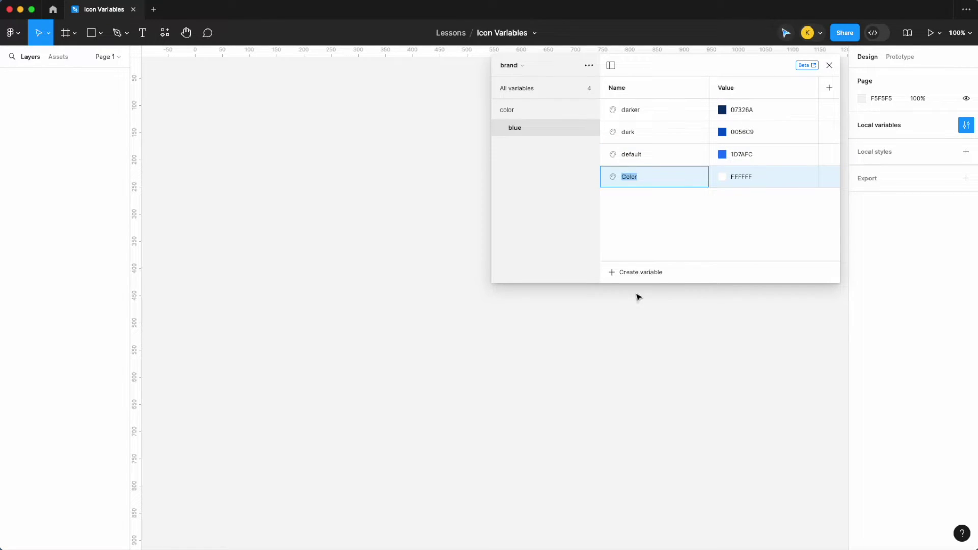
{"action": "type", "text": "light"}
{"action": "key", "text": "Return"}
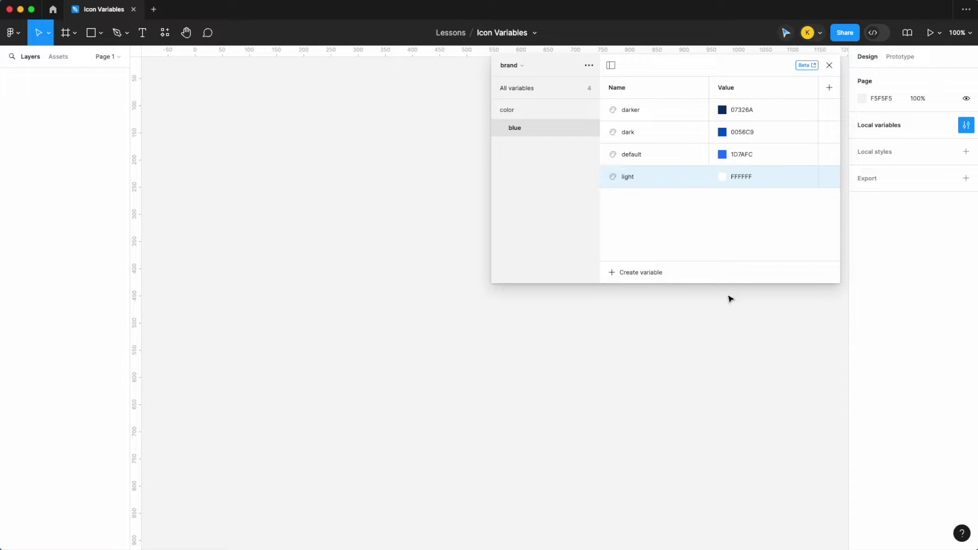
{"action": "double_click", "coordinate": [748, 179]}
{"action": "type", "text": "549DFC"}
{"action": "key", "text": "Return"}
Step: Add a color variable named lighter to the blue group with the value 8DBEFF
{"action": "left_click", "coordinate": [641, 273]}
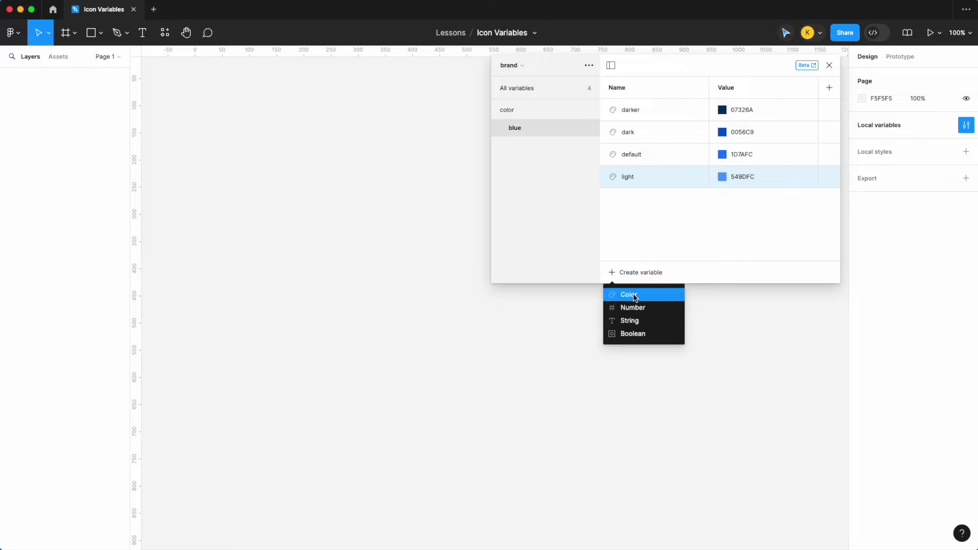
{"action": "left_click", "coordinate": [632, 295]}
{"action": "type", "text": "lighter"}
{"action": "left_click", "coordinate": [744, 200]}
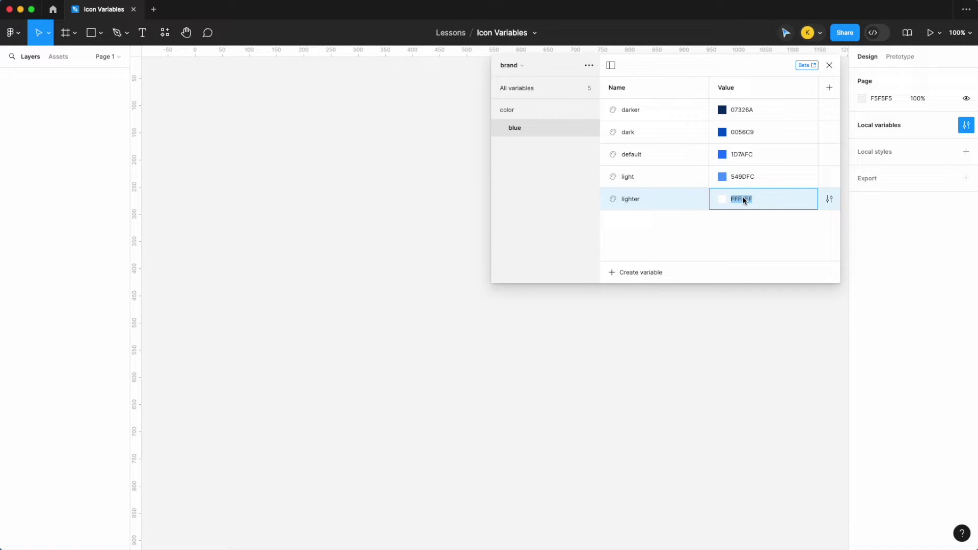
{"action": "type", "text": "8dbeff"}
{"action": "key", "text": "Return"}
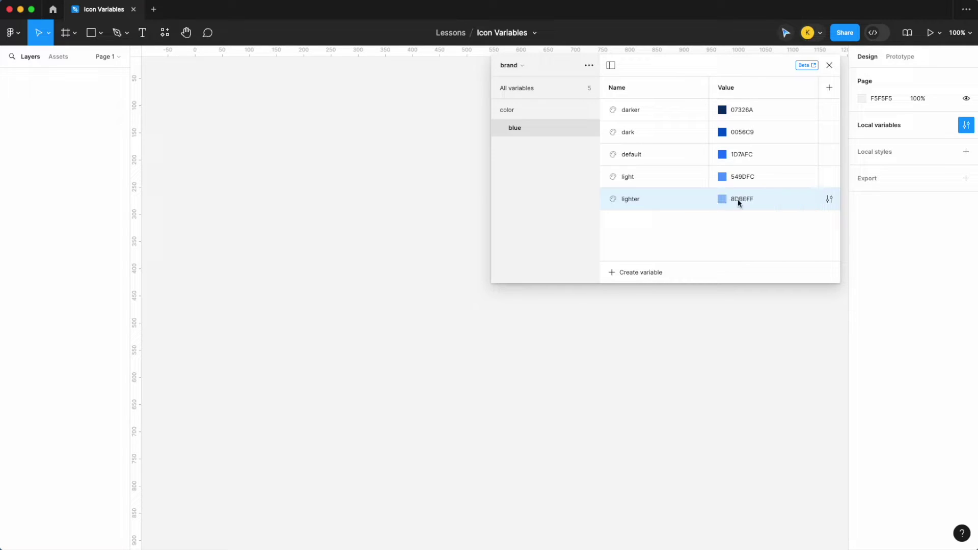
Step: Add a color variable named lightest to the blue group with the value EBF7FC
{"action": "left_click", "coordinate": [634, 273]}
{"action": "left_click", "coordinate": [631, 295]}
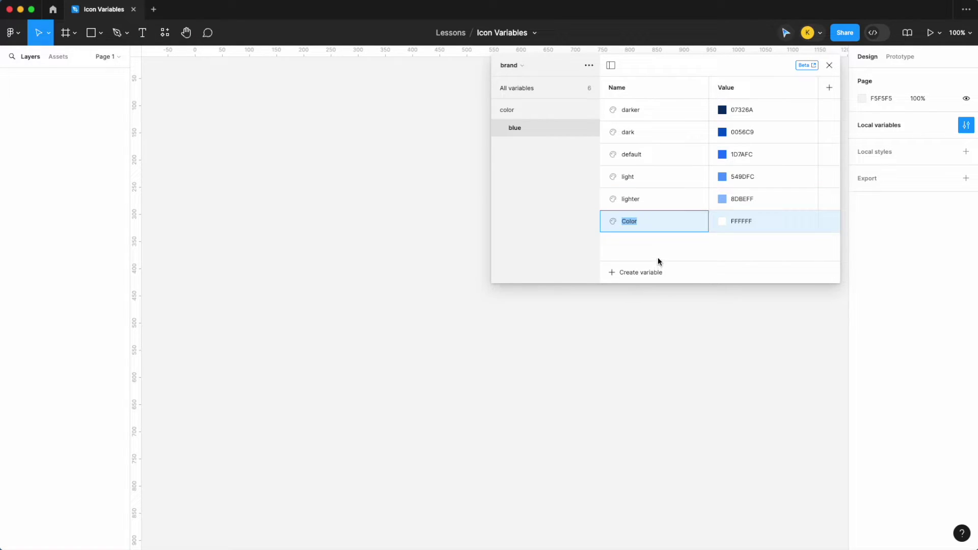
{"action": "type", "text": "lighter"}
{"action": "key", "text": "BackSpace"}
{"action": "type", "text": "st"}
{"action": "left_click", "coordinate": [745, 228]}
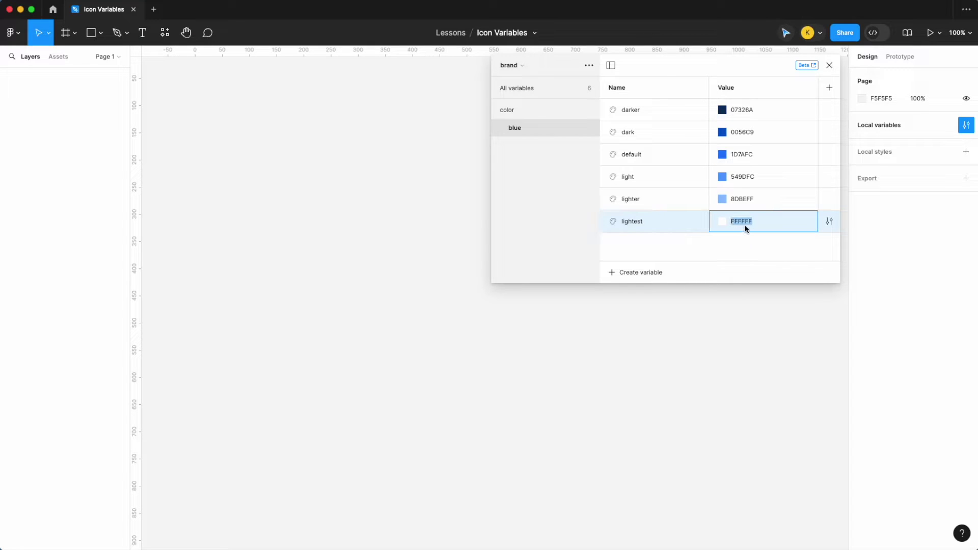
{"action": "type", "text": "ebf7fc"}
{"action": "key", "text": "Return"}
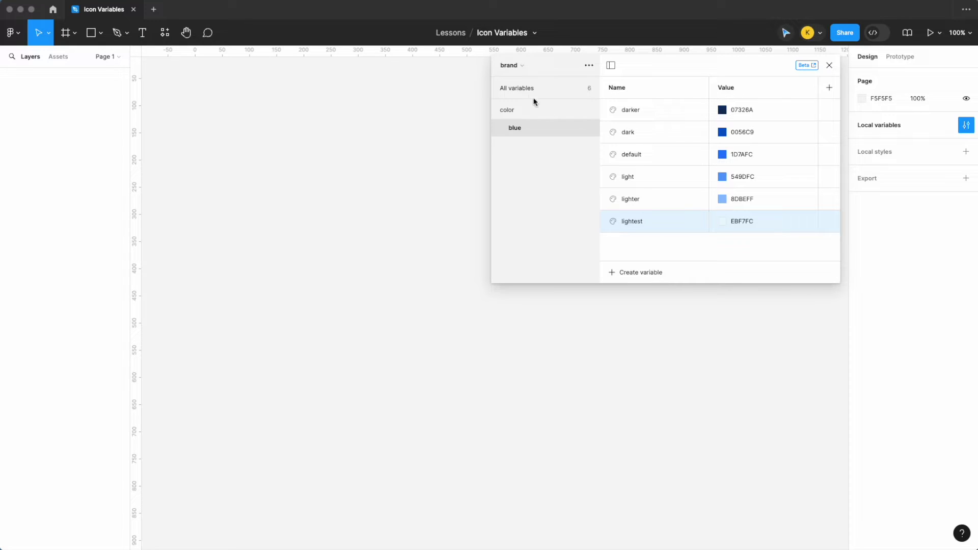
Step: Switch to the alias collection and create a color variable named color/primary/dark
{"action": "left_click", "coordinate": [509, 68]}
{"action": "left_click", "coordinate": [521, 66]}
{"action": "left_click", "coordinate": [523, 63]}
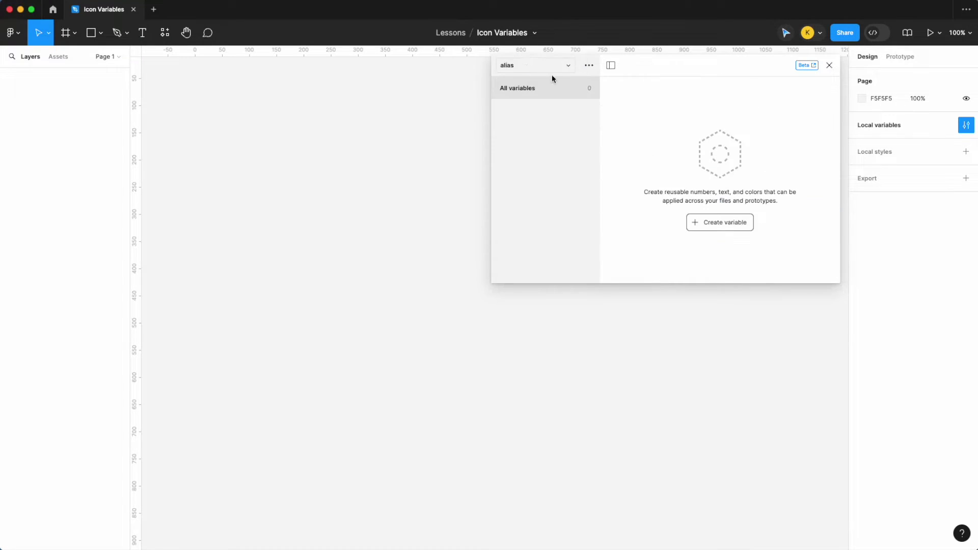
{"action": "left_click", "coordinate": [707, 222]}
{"action": "left_click", "coordinate": [706, 245]}
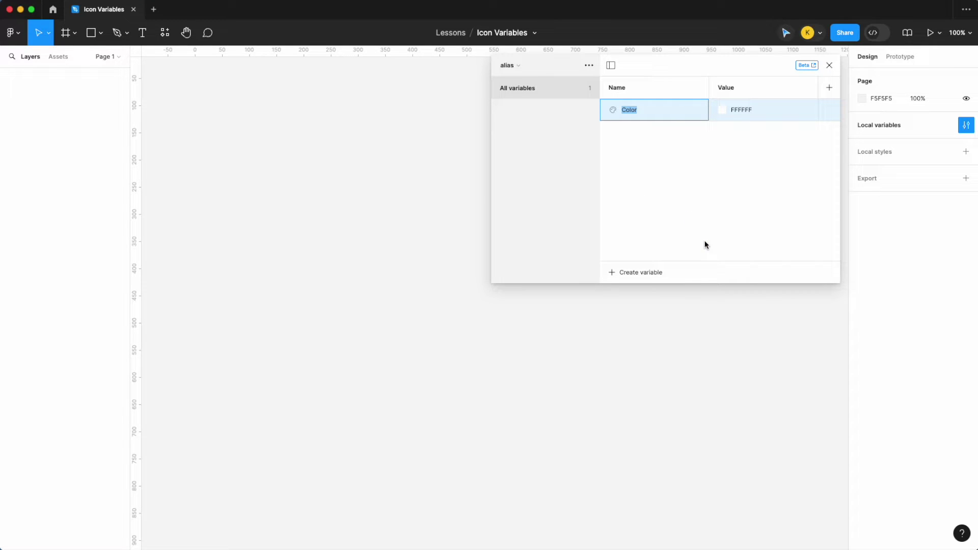
{"action": "type", "text": "color/primary/dark"}
{"action": "key", "text": "Return"}
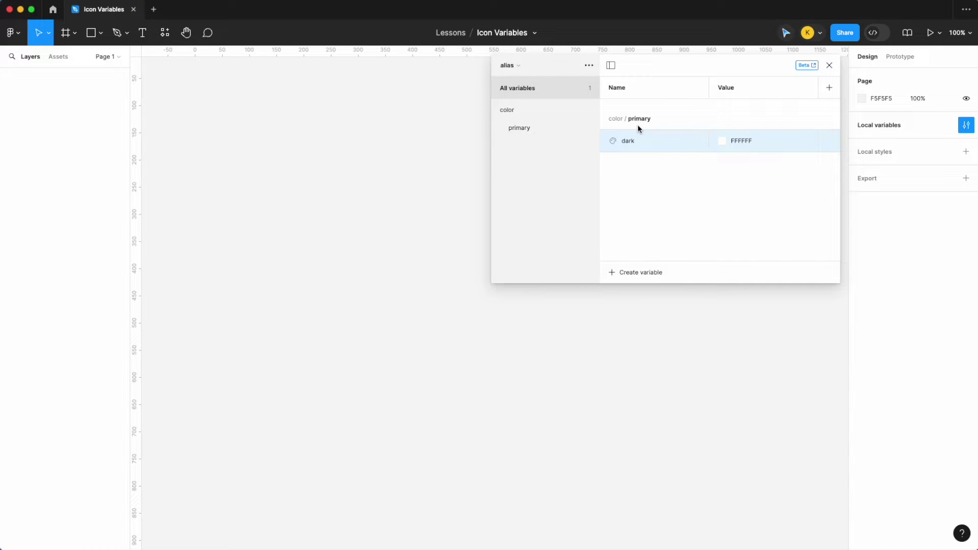
Step: Check the brand collection's blue variables, then alias the primary dark variable to color/blue/dark
{"action": "left_click", "coordinate": [509, 66]}
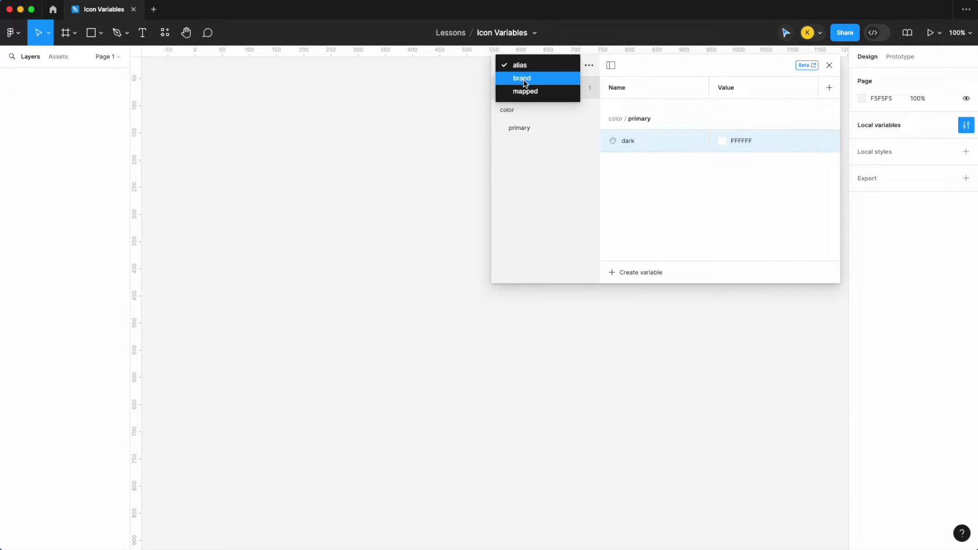
{"action": "left_click", "coordinate": [525, 79]}
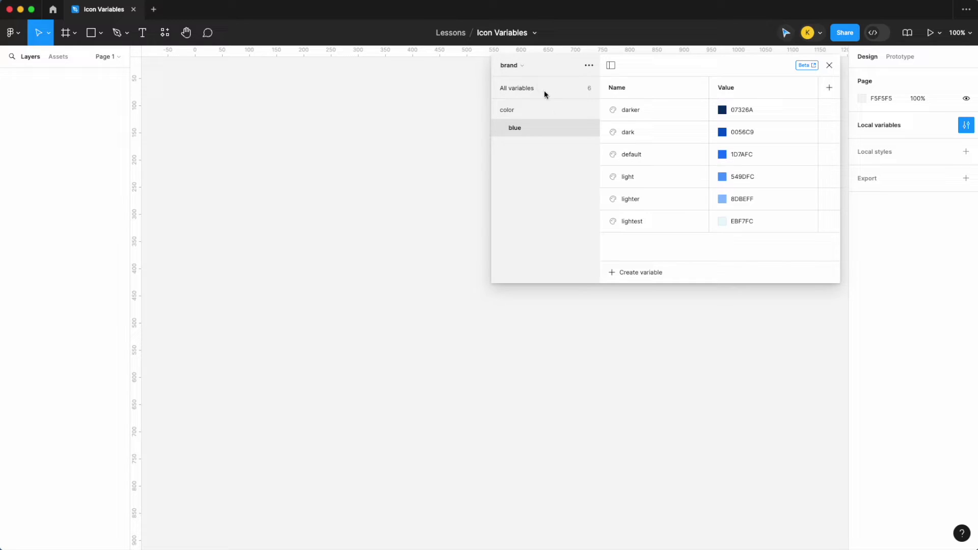
{"action": "left_click", "coordinate": [524, 69]}
{"action": "left_click", "coordinate": [522, 61]}
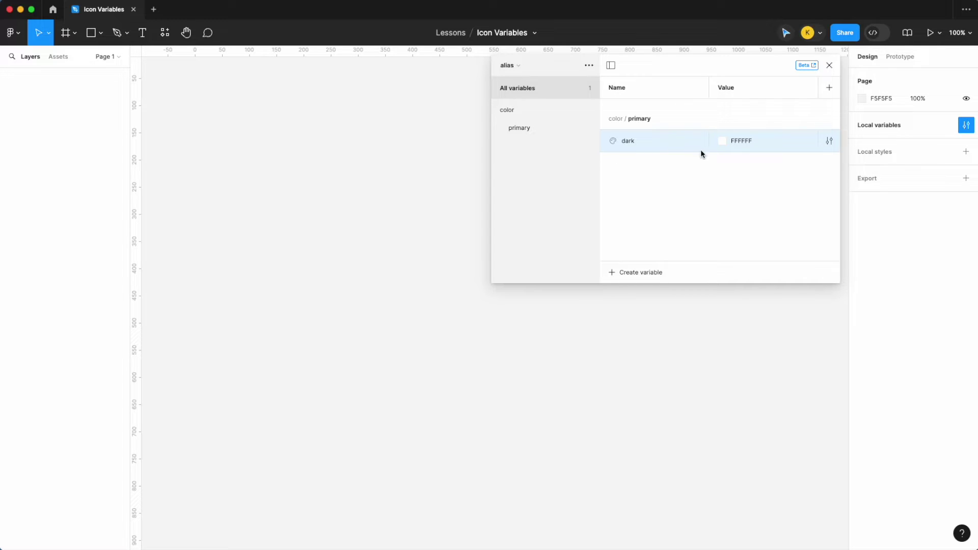
{"action": "right_click", "coordinate": [732, 140]}
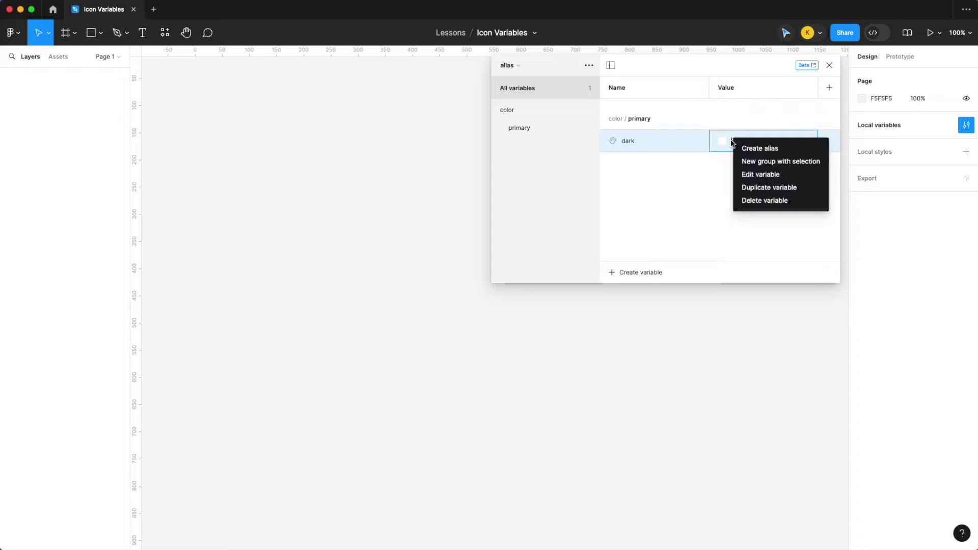
{"action": "left_click", "coordinate": [753, 149]}
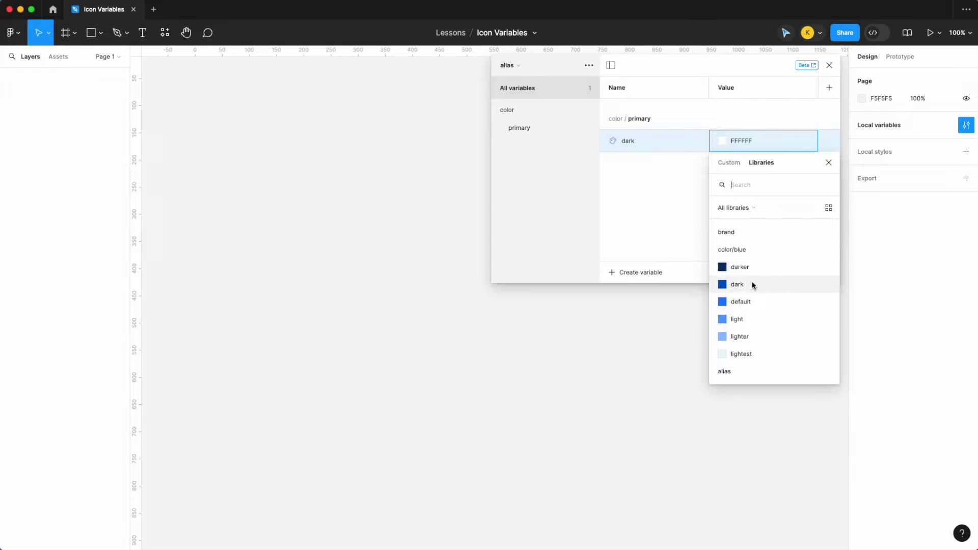
{"action": "left_click", "coordinate": [738, 285]}
Step: Add a color variable named darker to the primary group of the alias collection
{"action": "left_click", "coordinate": [529, 128]}
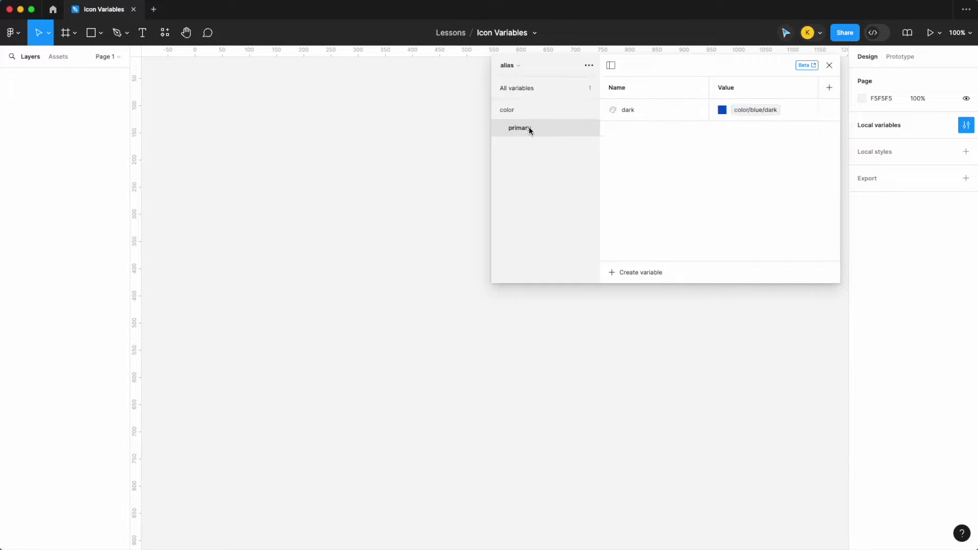
{"action": "left_click", "coordinate": [619, 270]}
{"action": "left_click", "coordinate": [632, 296]}
{"action": "type", "text": "darker"}
{"action": "key", "text": "Return"}
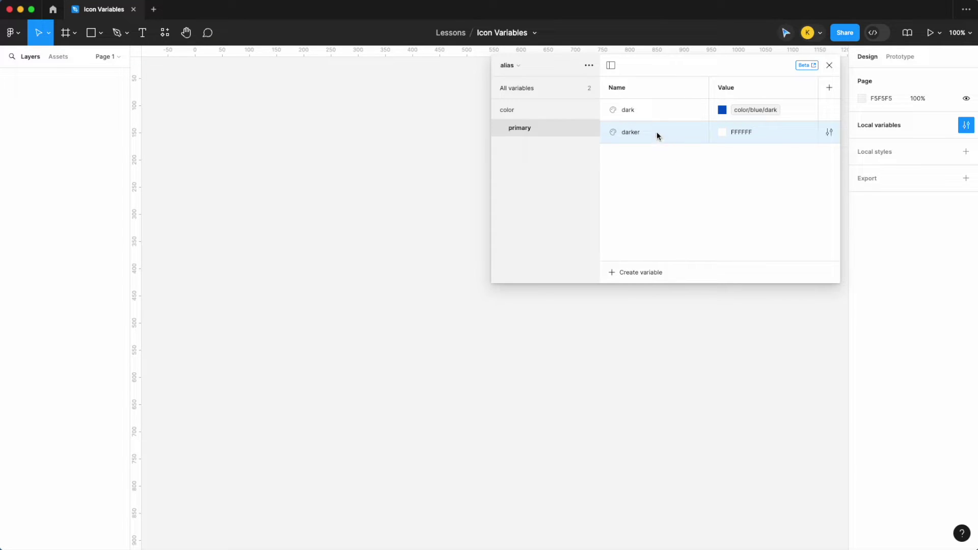
Step: Move the primary darker variable above dark and alias it to color/blue/darker
{"action": "left_click_drag", "start_coordinate": [656, 131], "coordinate": [659, 106]}
{"action": "right_click", "coordinate": [734, 113]}
{"action": "left_click", "coordinate": [745, 123]}
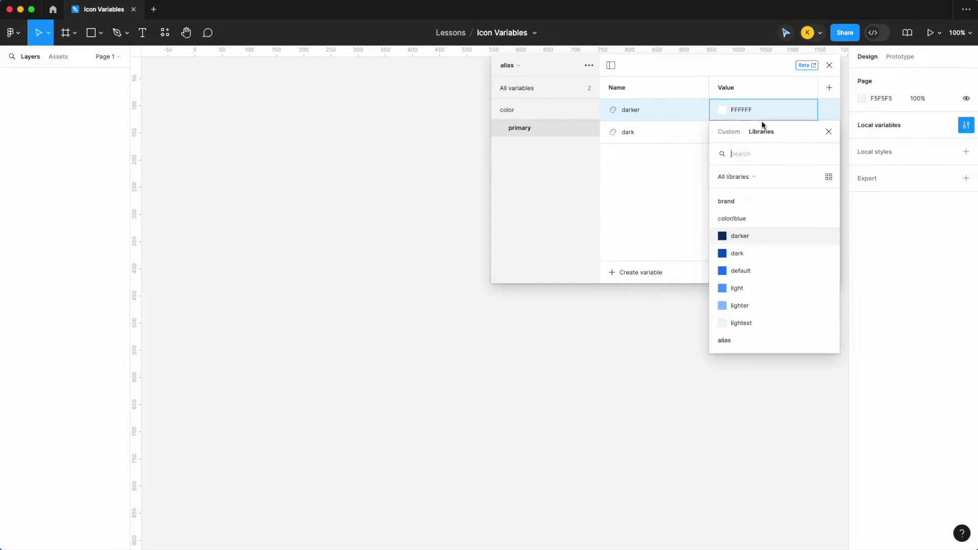
{"action": "left_click", "coordinate": [758, 233]}
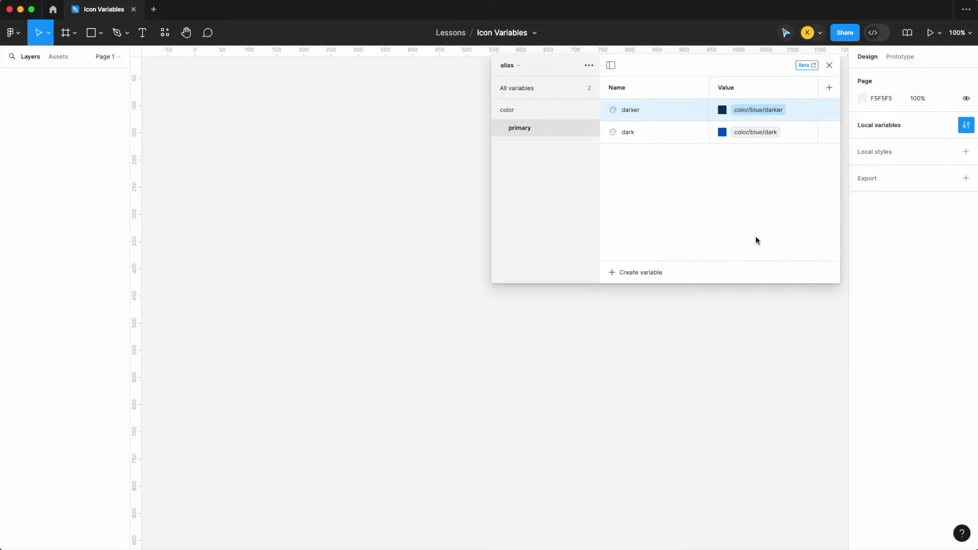
Step: Add a color variable named default to the primary group of the alias collection and alias it to color/blue/default
{"action": "left_click", "coordinate": [662, 274]}
{"action": "left_click", "coordinate": [643, 296]}
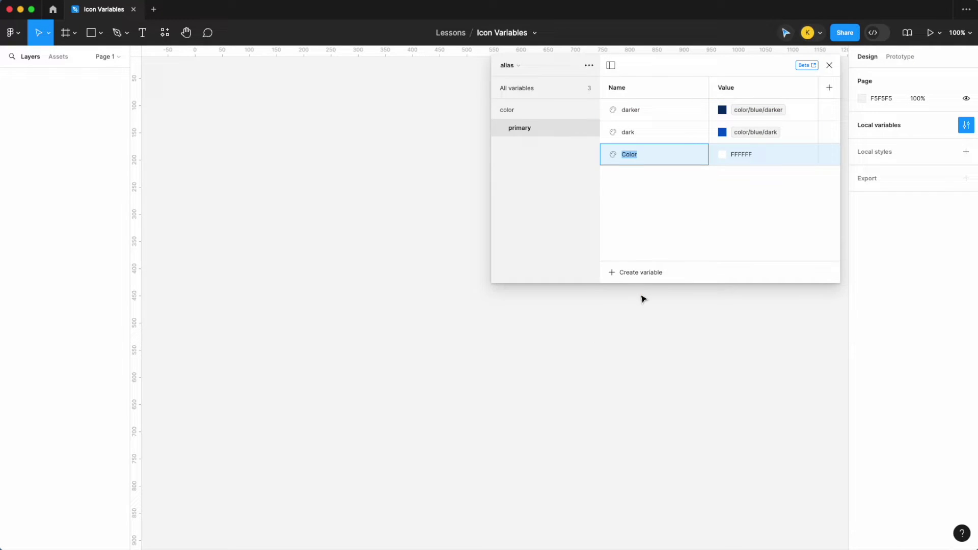
{"action": "type", "text": "default"}
{"action": "right_click", "coordinate": [736, 154]}
{"action": "left_click", "coordinate": [756, 159]}
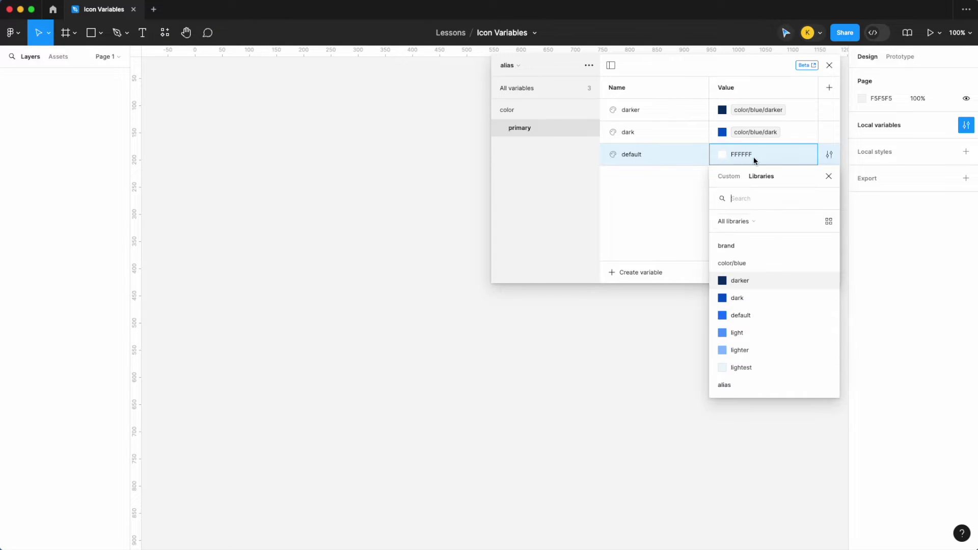
{"action": "left_click", "coordinate": [748, 314]}
Step: Add a color variable named light to the primary group and alias it to color/blue/light
{"action": "left_click", "coordinate": [634, 273]}
{"action": "left_click", "coordinate": [634, 292]}
{"action": "type", "text": "light"}
{"action": "key", "text": "Return"}
{"action": "right_click", "coordinate": [743, 184]}
{"action": "left_click", "coordinate": [758, 190]}
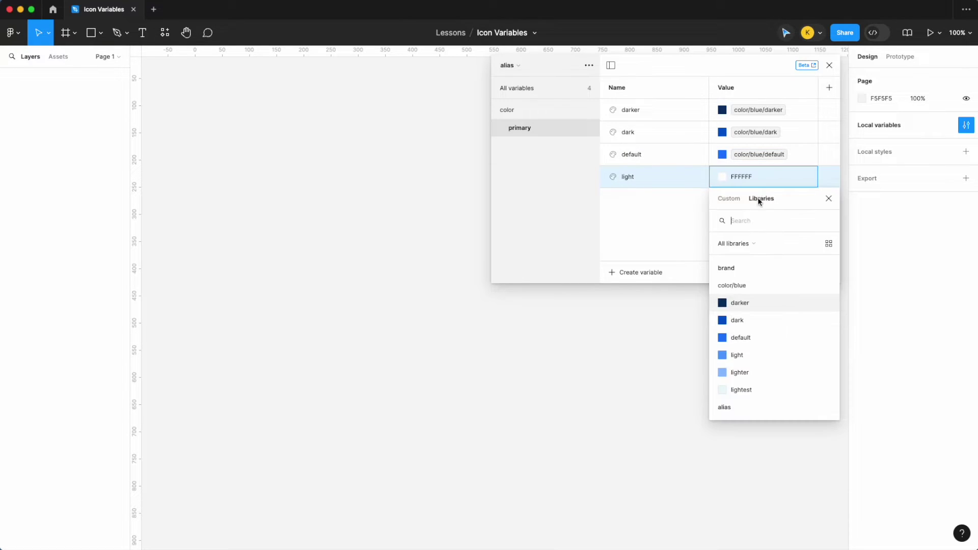
{"action": "left_click", "coordinate": [745, 356]}
Step: Add a color variable named lighter to the primary group and alias it to color/blue/lighter
{"action": "left_click", "coordinate": [642, 272]}
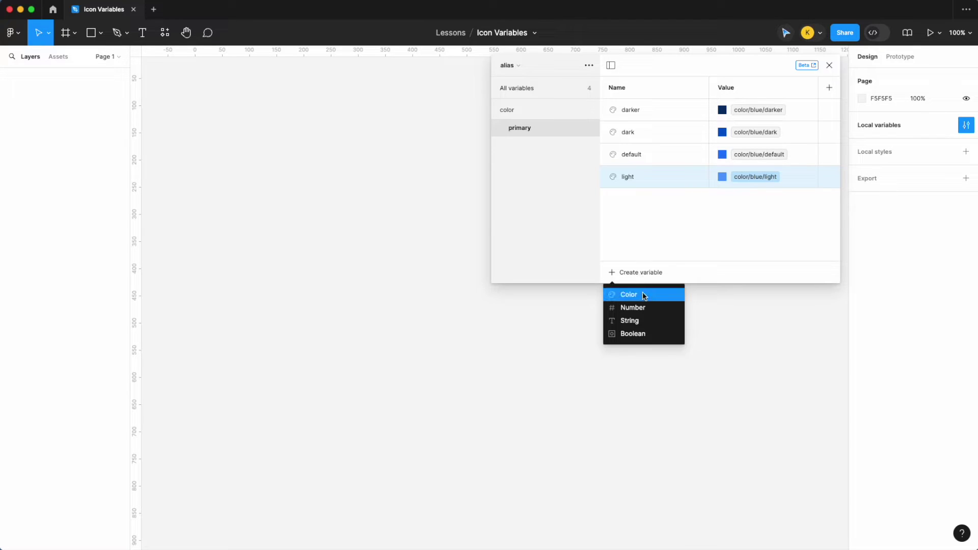
{"action": "left_click", "coordinate": [643, 292]}
{"action": "type", "text": "lighter"}
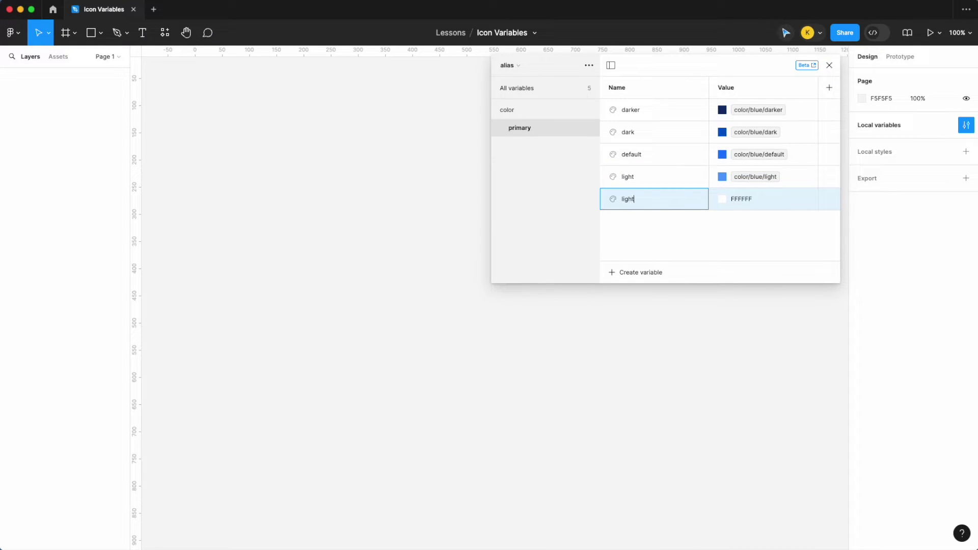
{"action": "right_click", "coordinate": [729, 204]}
{"action": "left_click", "coordinate": [753, 211]}
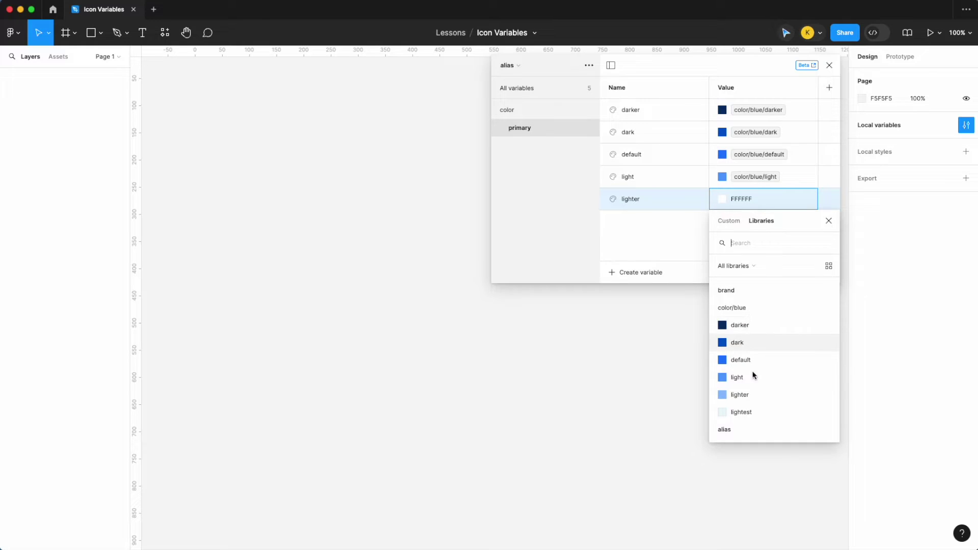
{"action": "scroll", "coordinate": [747, 390], "scroll_direction": "down", "scroll_amount": 2}
{"action": "left_click", "coordinate": [740, 334]}
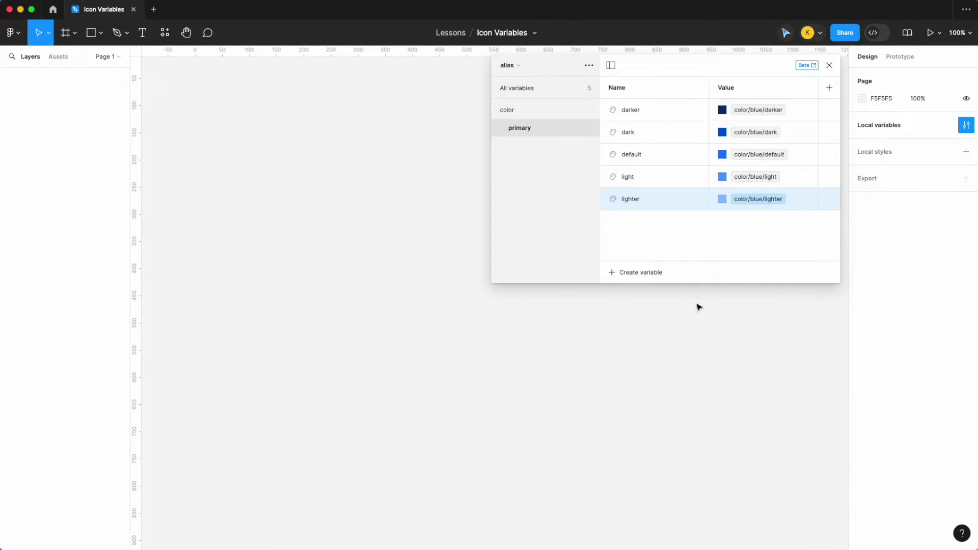
Step: Add a color variable named lightest to the primary group and alias it to color/blue/lightest
{"action": "left_click", "coordinate": [640, 272]}
{"action": "left_click", "coordinate": [629, 295]}
{"action": "type", "text": "lightest"}
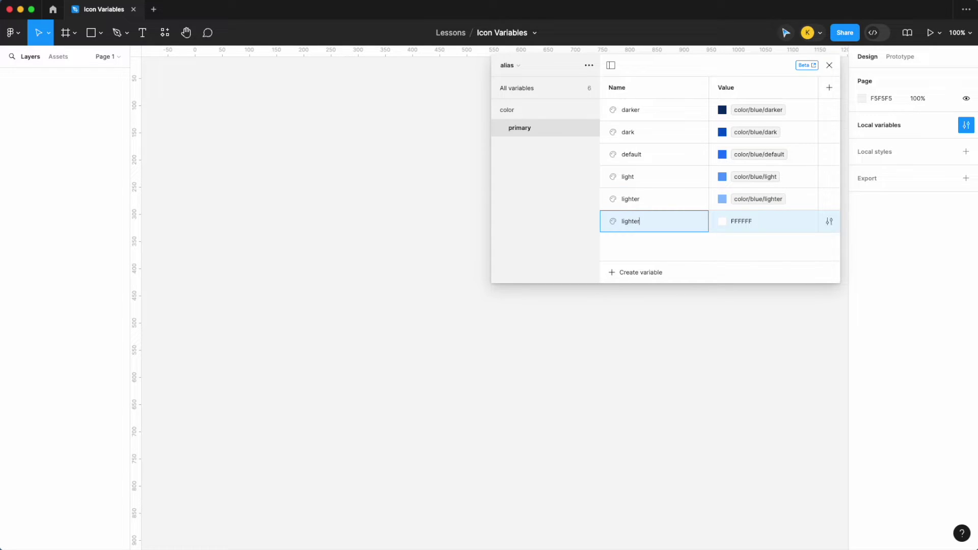
{"action": "right_click", "coordinate": [760, 221]}
{"action": "left_click", "coordinate": [775, 224]}
{"action": "scroll", "coordinate": [742, 361], "scroll_direction": "down", "scroll_amount": 3}
{"action": "left_click", "coordinate": [761, 378]}
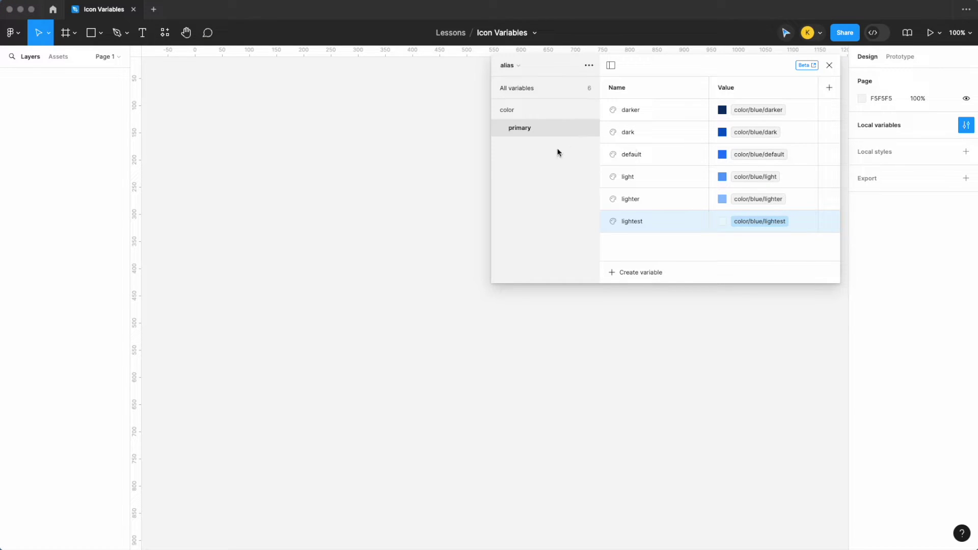
Step: Switch to the mapped variable collection
{"action": "left_click", "coordinate": [535, 161]}
{"action": "left_click", "coordinate": [512, 66]}
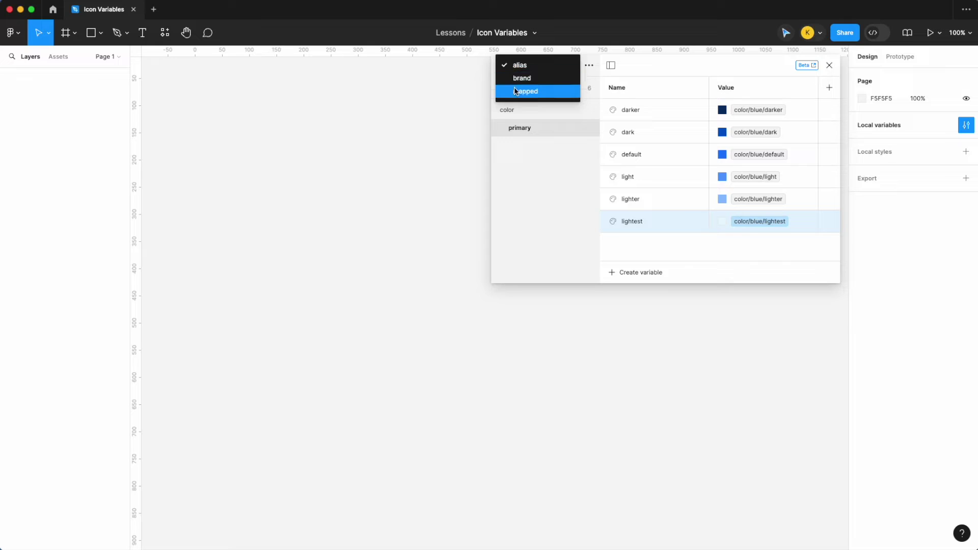
{"action": "left_click", "coordinate": [514, 88]}
{"action": "left_click", "coordinate": [720, 223]}
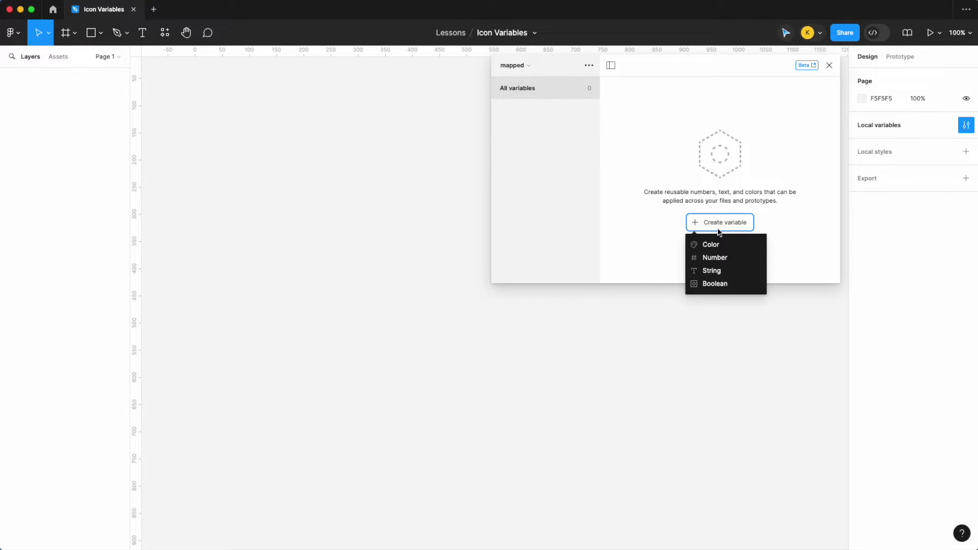
{"action": "left_click", "coordinate": [716, 241]}
{"action": "type", "text": "icon/informati"}
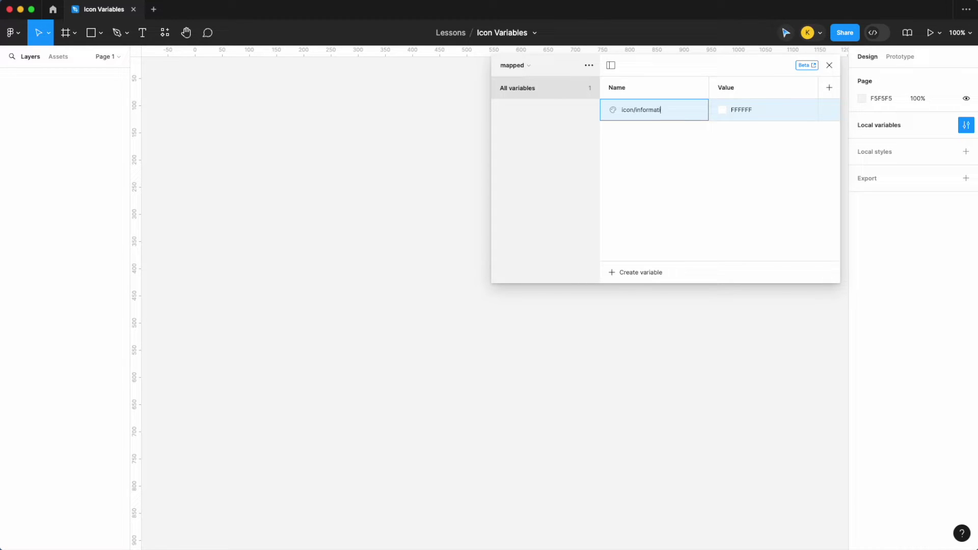
{"action": "type", "text": "on"}
{"action": "key", "text": "Return"}
{"action": "right_click", "coordinate": [729, 143]}
{"action": "left_click", "coordinate": [740, 146]}
{"action": "left_click", "coordinate": [747, 305]}
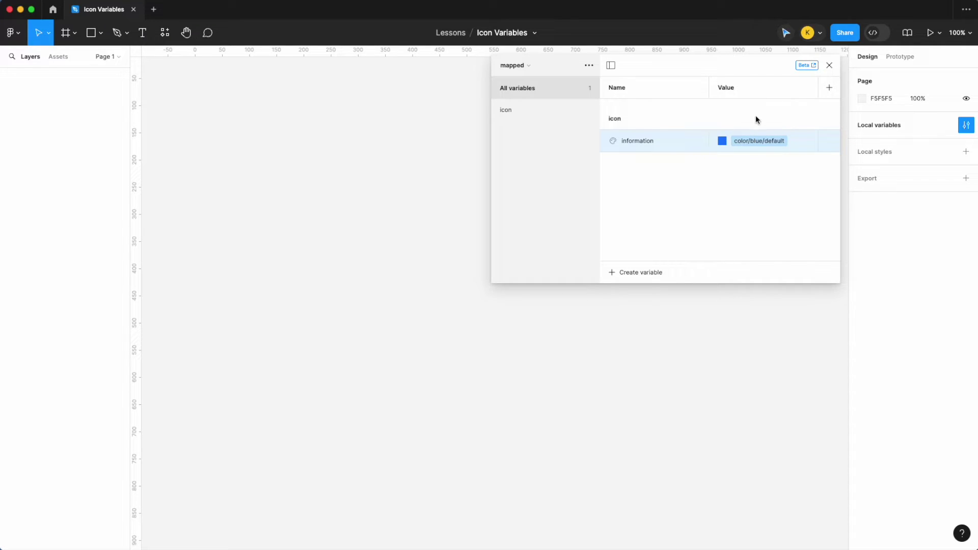
{"action": "left_click", "coordinate": [747, 138]}
{"action": "scroll", "coordinate": [741, 323], "scroll_direction": "down", "scroll_amount": 2}
{"action": "scroll", "coordinate": [741, 323], "scroll_direction": "down", "scroll_amount": 1}
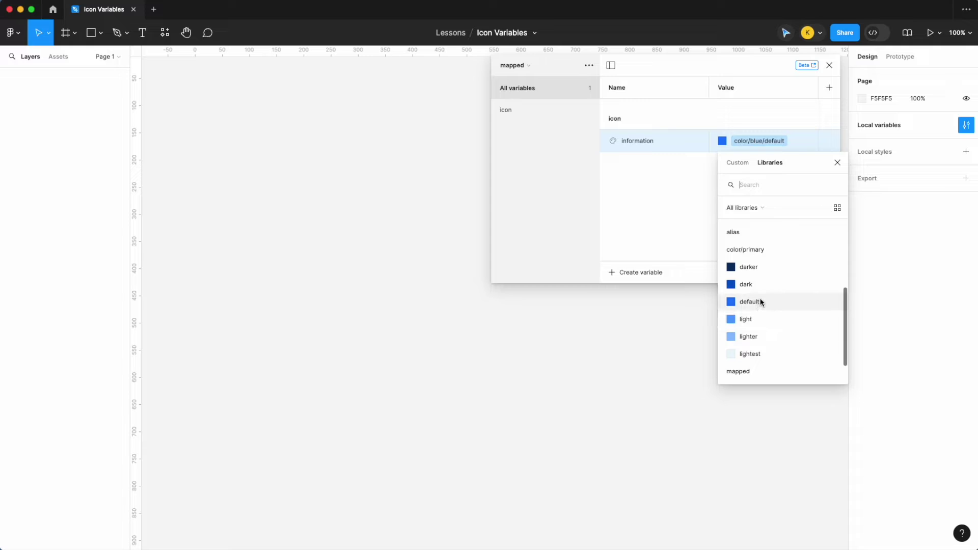
{"action": "left_click", "coordinate": [759, 301]}
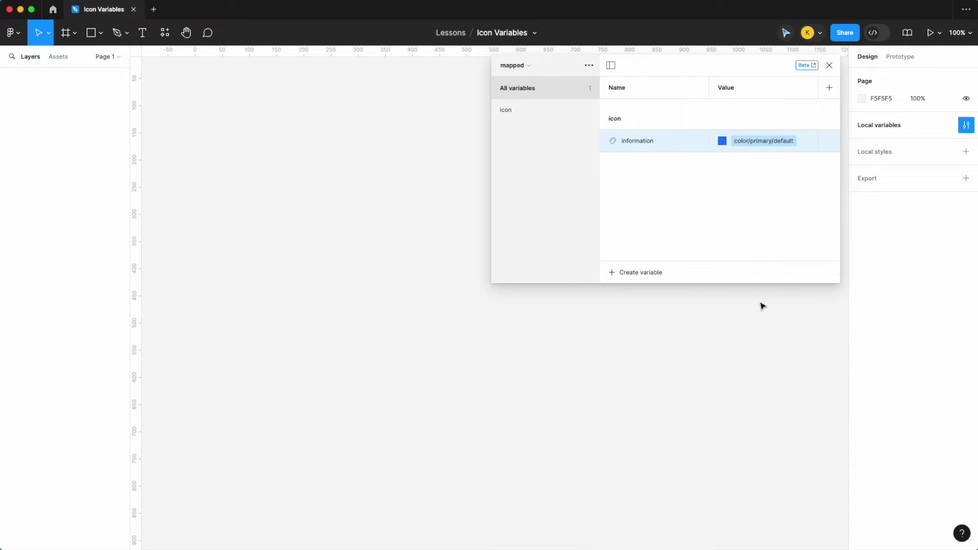
{"action": "right_click", "coordinate": [701, 138]}
{"action": "left_click", "coordinate": [725, 186]}
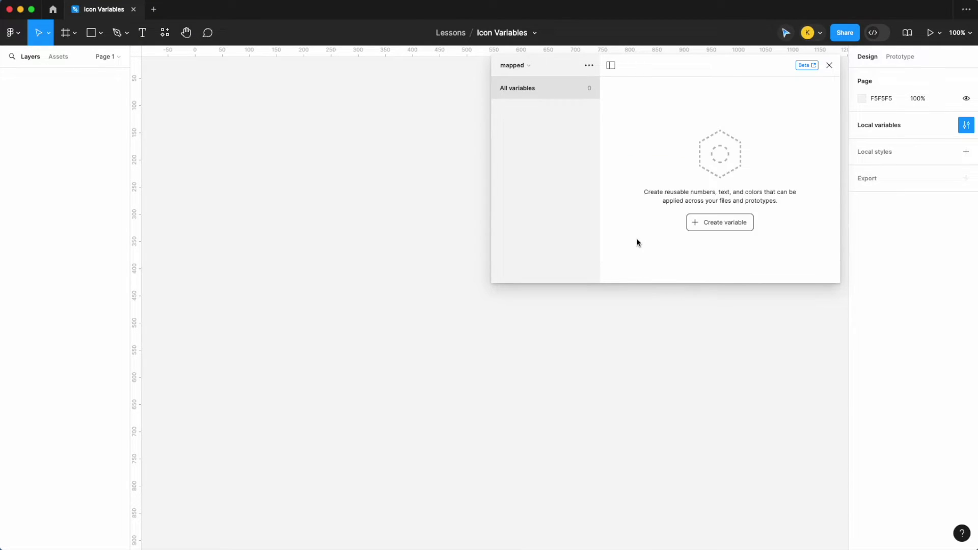
Step: Create a color variable named icon/information/primary in the mapped collection
{"action": "left_click", "coordinate": [711, 222]}
{"action": "left_click", "coordinate": [715, 245]}
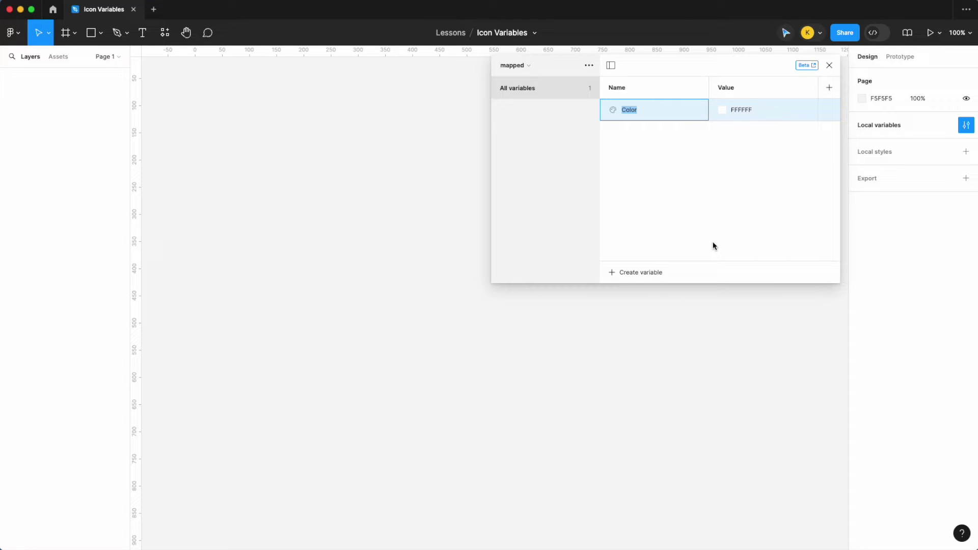
{"action": "type", "text": "icon/information."}
{"action": "type", "text": "primary"}
{"action": "key", "text": "Return"}
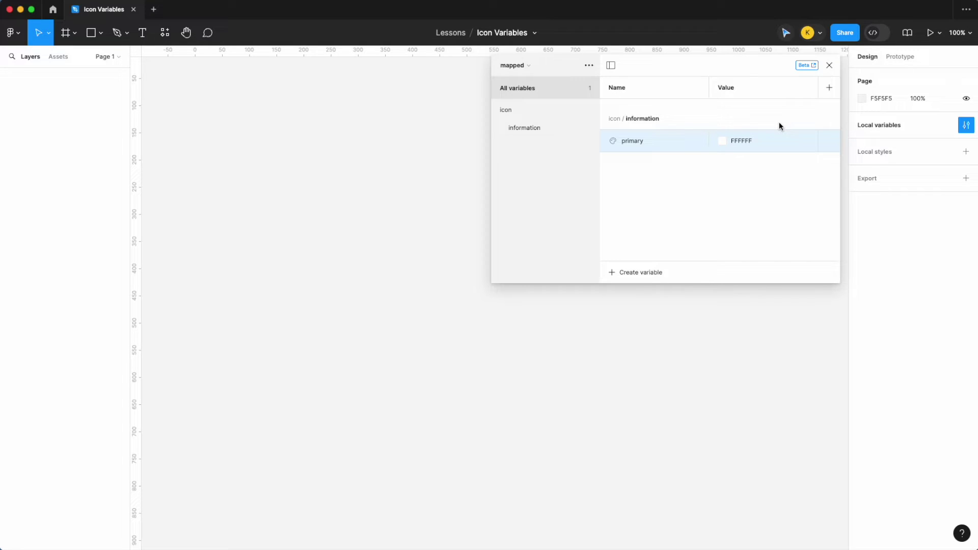
Step: Alias the information group's primary variable to color/primary/light from the alias collection
{"action": "right_click", "coordinate": [739, 147]}
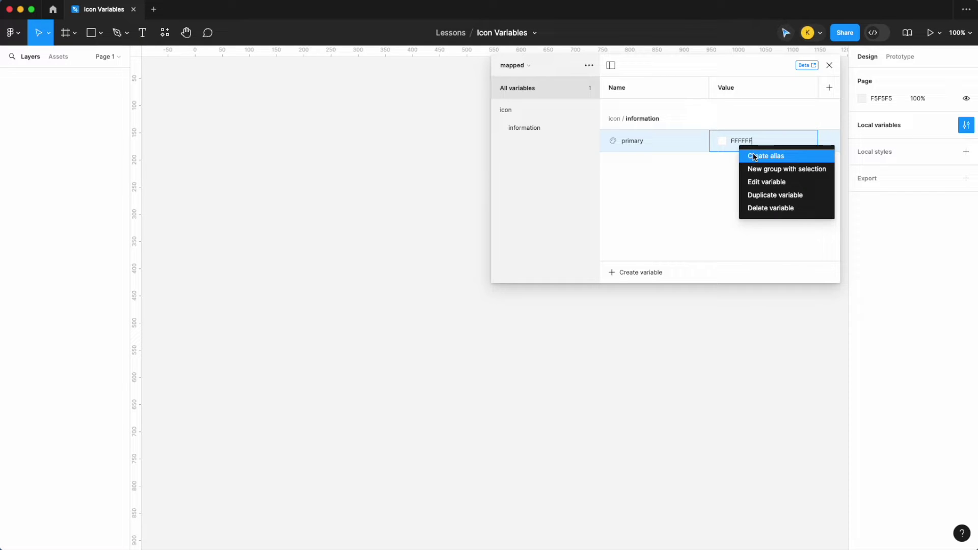
{"action": "left_click", "coordinate": [754, 157]}
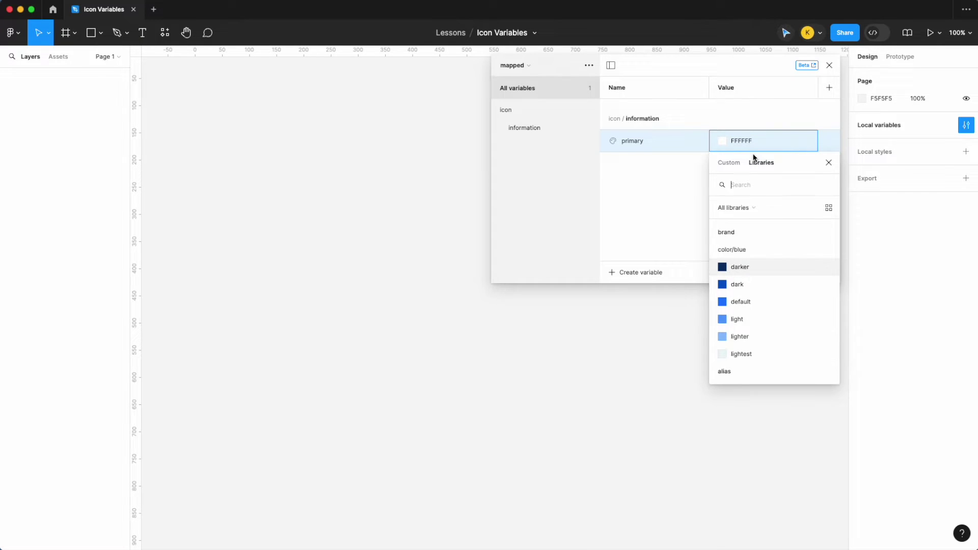
{"action": "left_click", "coordinate": [762, 321]}
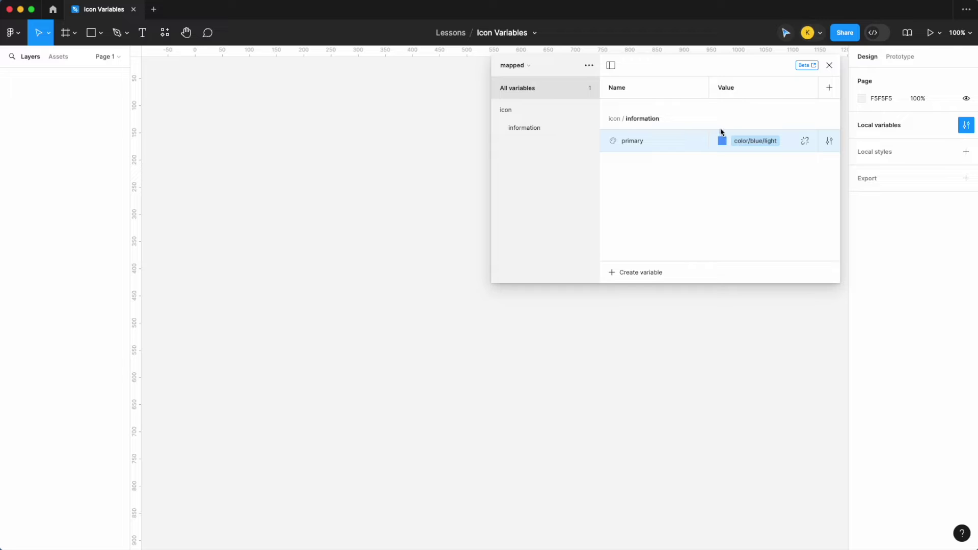
{"action": "left_click", "coordinate": [751, 141]}
{"action": "scroll", "coordinate": [759, 305], "scroll_direction": "down", "scroll_amount": 3}
{"action": "scroll", "coordinate": [763, 320], "scroll_direction": "down", "scroll_amount": 2}
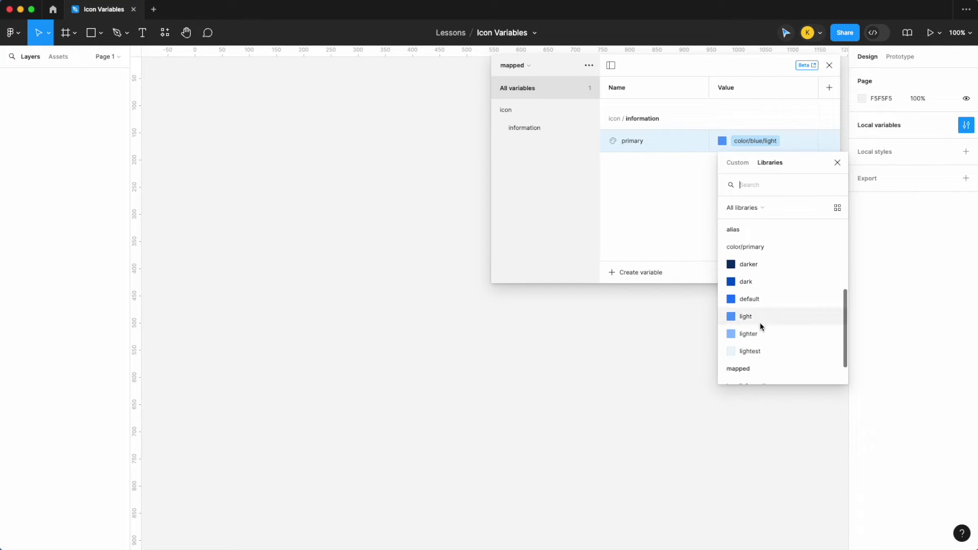
{"action": "left_click", "coordinate": [760, 322]}
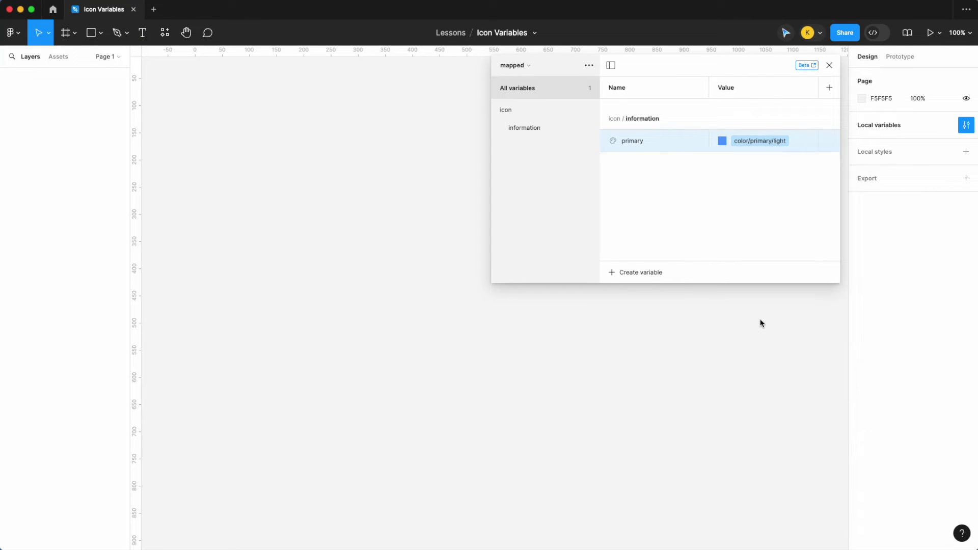
Step: Add a color variable named secondary to the icon/information group and alias it to color/primary/dark
{"action": "left_click", "coordinate": [569, 135]}
{"action": "left_click", "coordinate": [650, 274]}
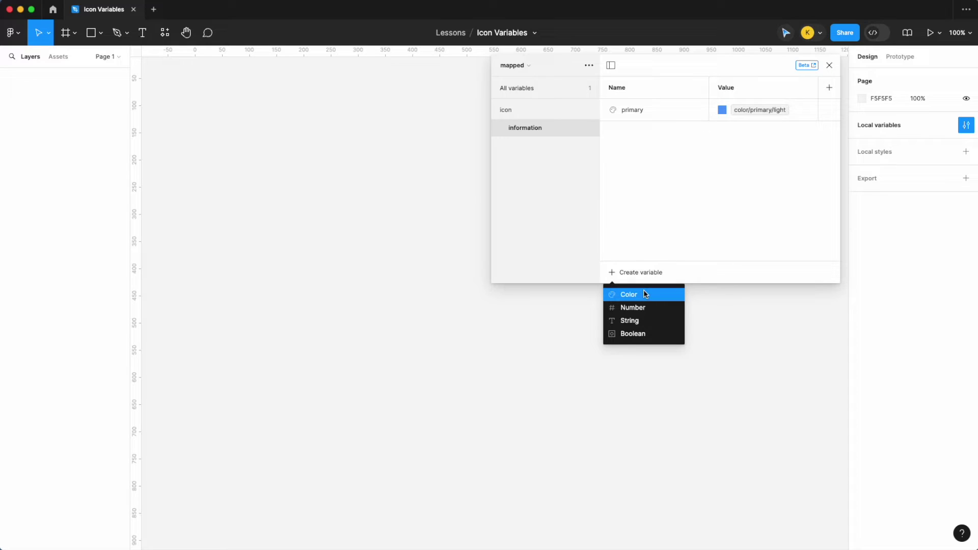
{"action": "left_click", "coordinate": [645, 294]}
{"action": "type", "text": "secondary"}
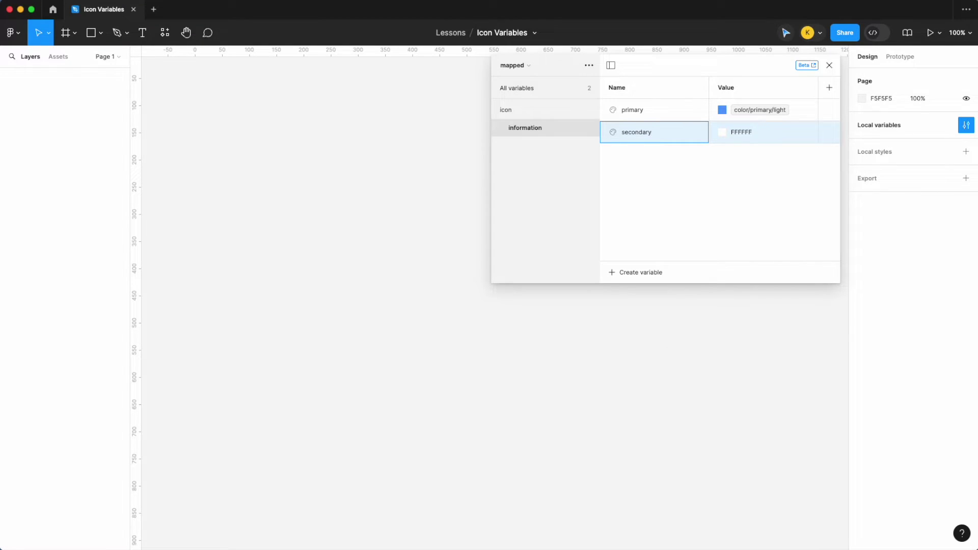
{"action": "right_click", "coordinate": [747, 132]}
{"action": "left_click", "coordinate": [766, 134]}
{"action": "scroll", "coordinate": [759, 276], "scroll_direction": "down", "scroll_amount": 4}
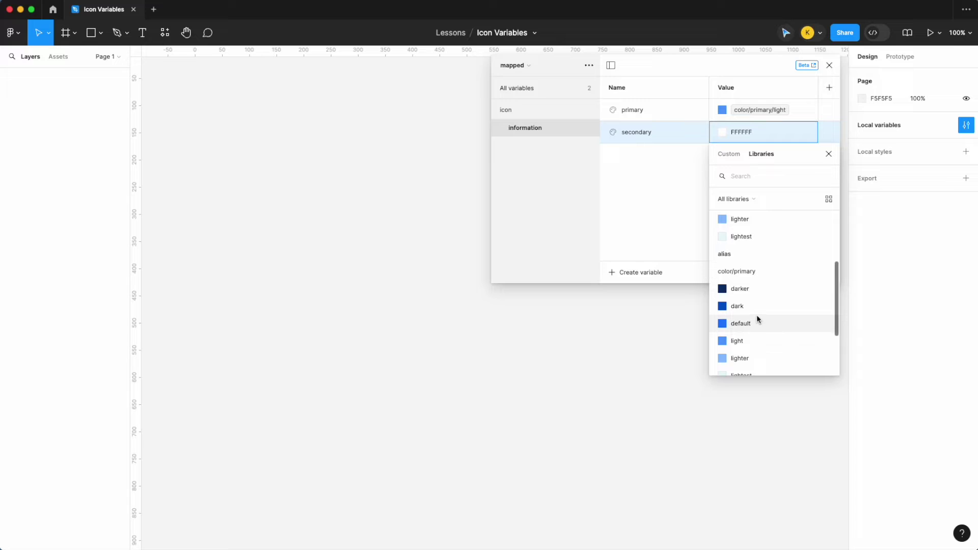
{"action": "left_click", "coordinate": [758, 308]}
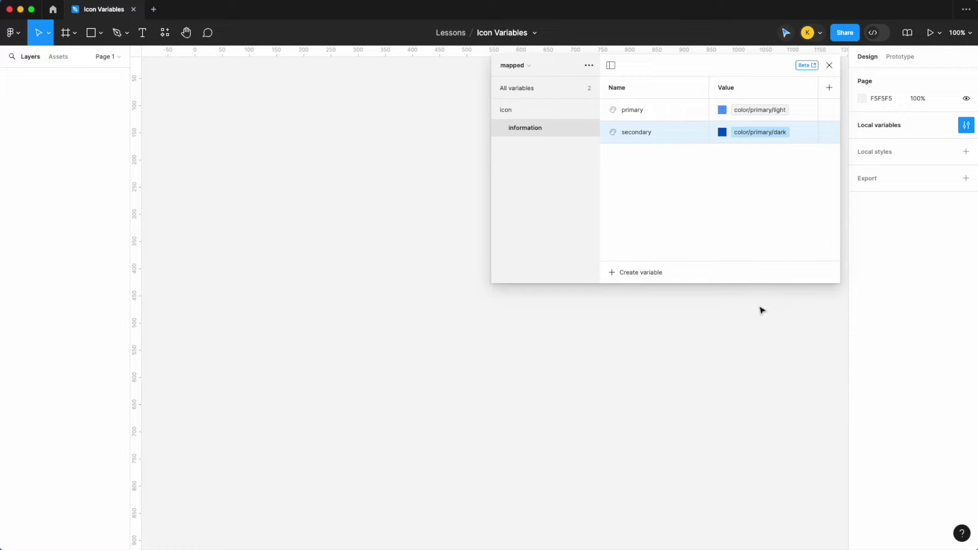
Step: Add a second mode to the mapped collection, widen the variables window, and name the two modes light and dark
{"action": "left_click", "coordinate": [829, 89]}
{"action": "left_click_drag", "start_coordinate": [493, 190], "coordinate": [282, 188]}
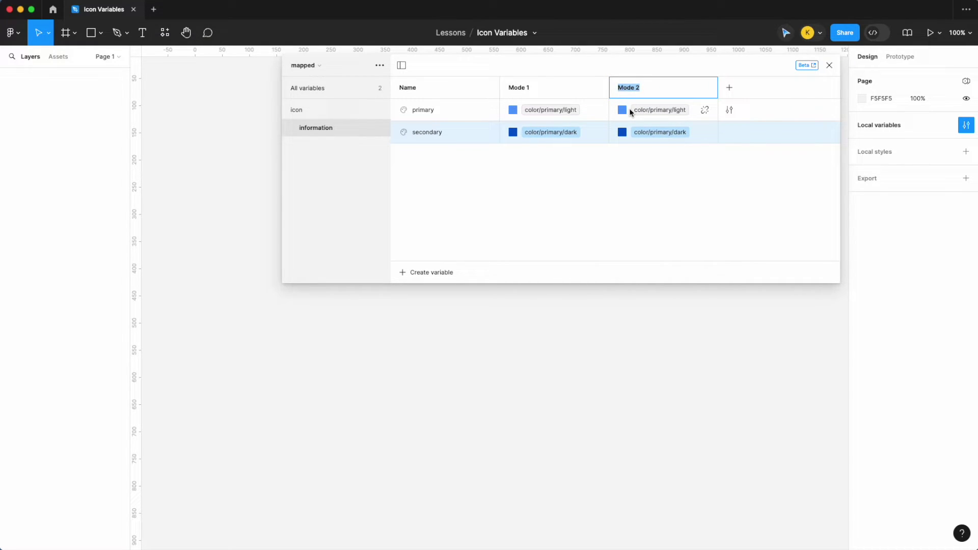
{"action": "double_click", "coordinate": [528, 88]}
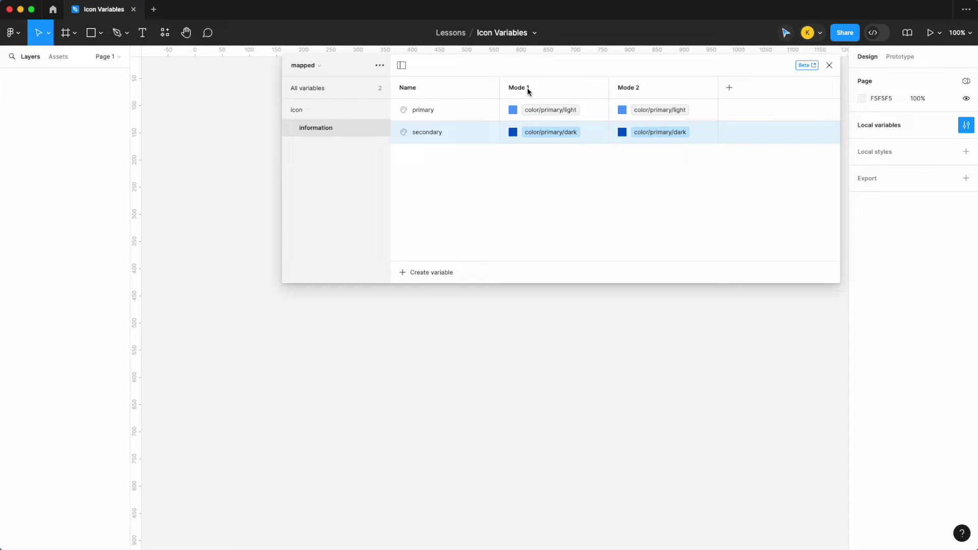
{"action": "type", "text": "light"}
{"action": "double_click", "coordinate": [635, 86]}
{"action": "type", "text": "dark"}
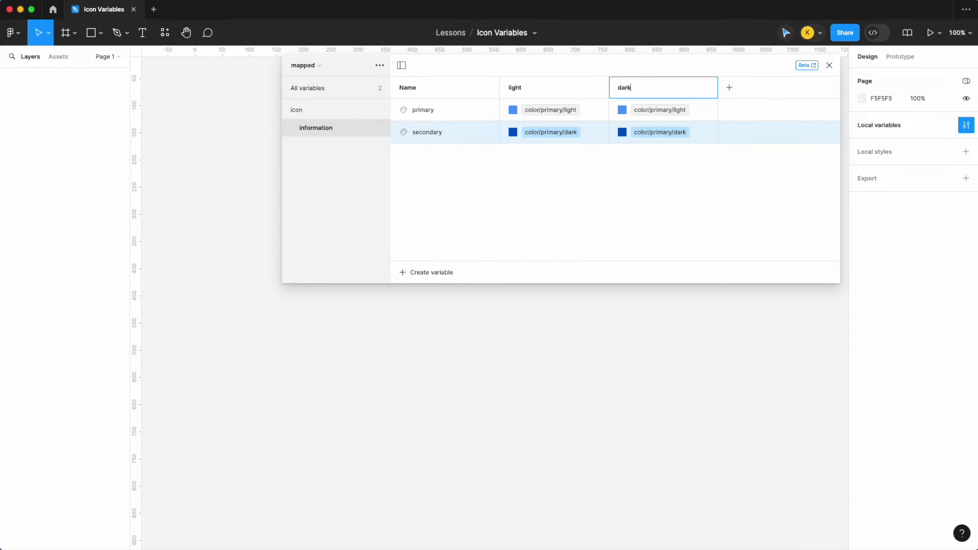
Step: For the dark mode, alias primary to color/primary/dark and secondary to color/primary/light
{"action": "left_click", "coordinate": [659, 113]}
{"action": "left_click", "coordinate": [664, 256]}
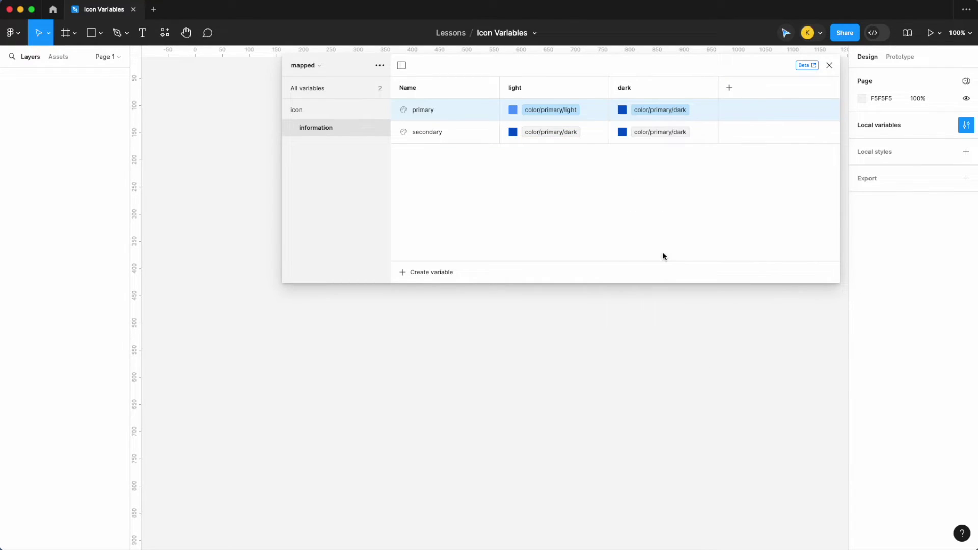
{"action": "left_click", "coordinate": [662, 133]}
{"action": "scroll", "coordinate": [664, 263], "scroll_direction": "up", "scroll_amount": 2}
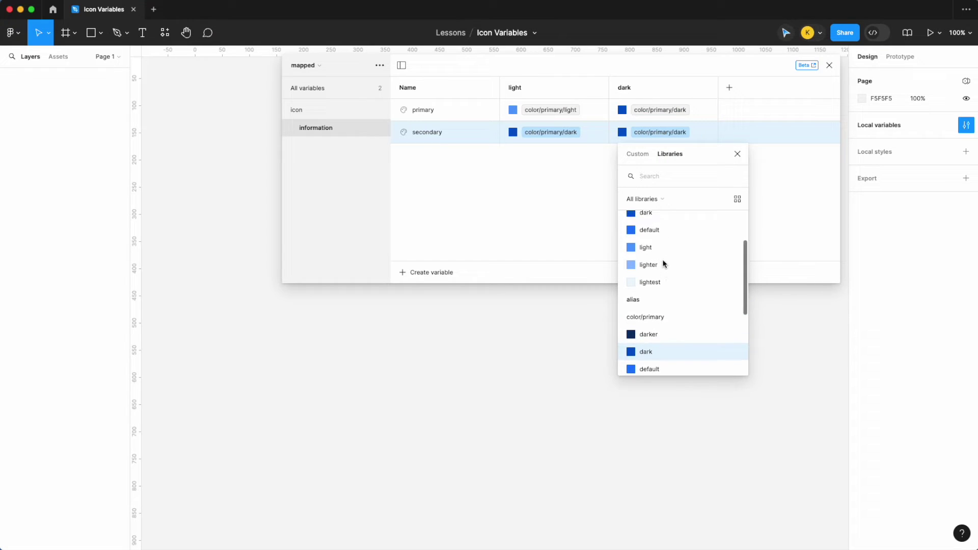
{"action": "scroll", "coordinate": [663, 285], "scroll_direction": "down", "scroll_amount": 3}
{"action": "left_click", "coordinate": [666, 307]}
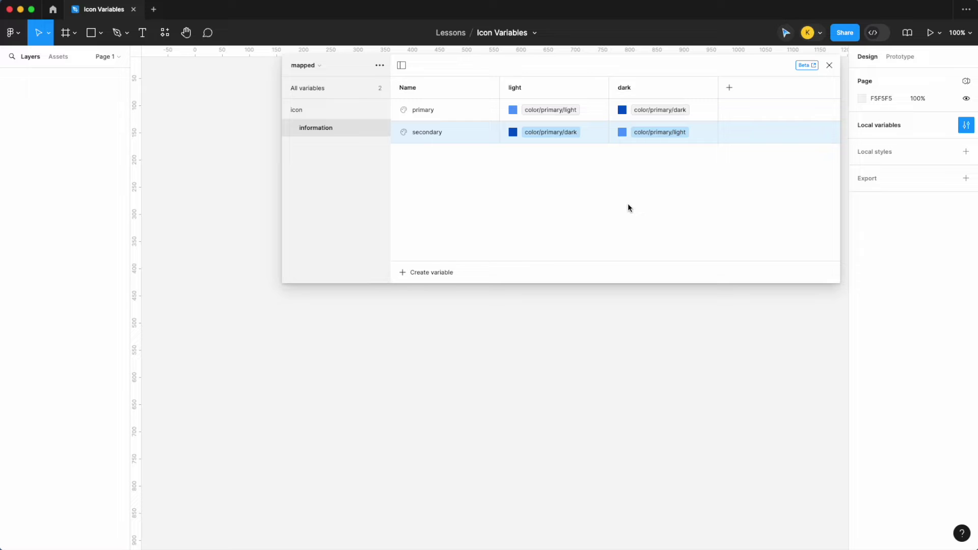
Step: Add a color variable named tertiary to the icon/information group
{"action": "left_click", "coordinate": [446, 272]}
{"action": "left_click", "coordinate": [433, 291]}
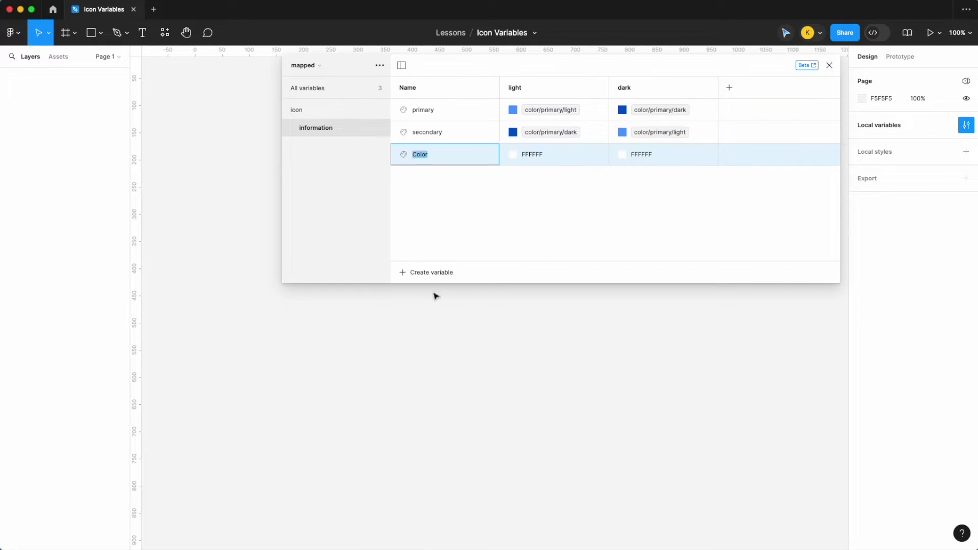
{"action": "type", "text": "tertiary"}
{"action": "key", "text": "Return"}
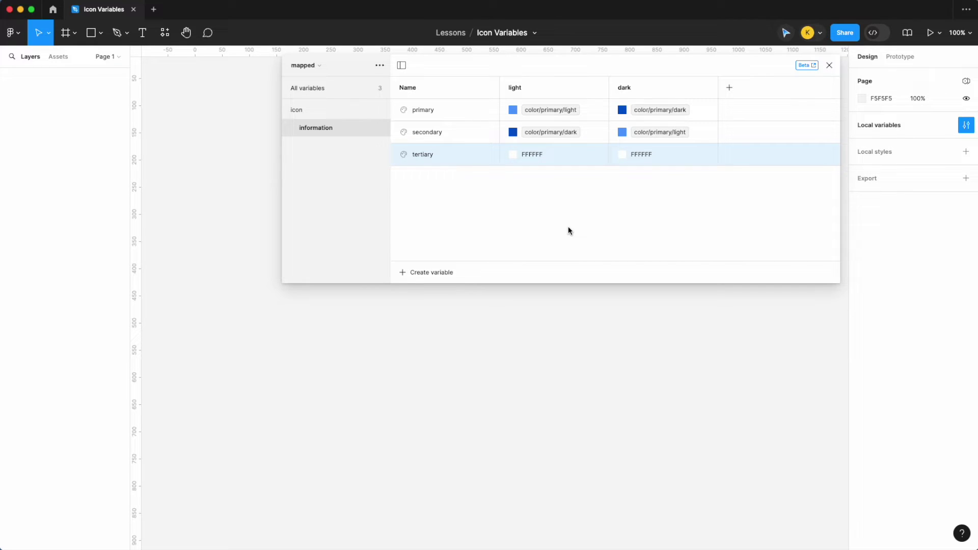
{"action": "left_click", "coordinate": [317, 67]}
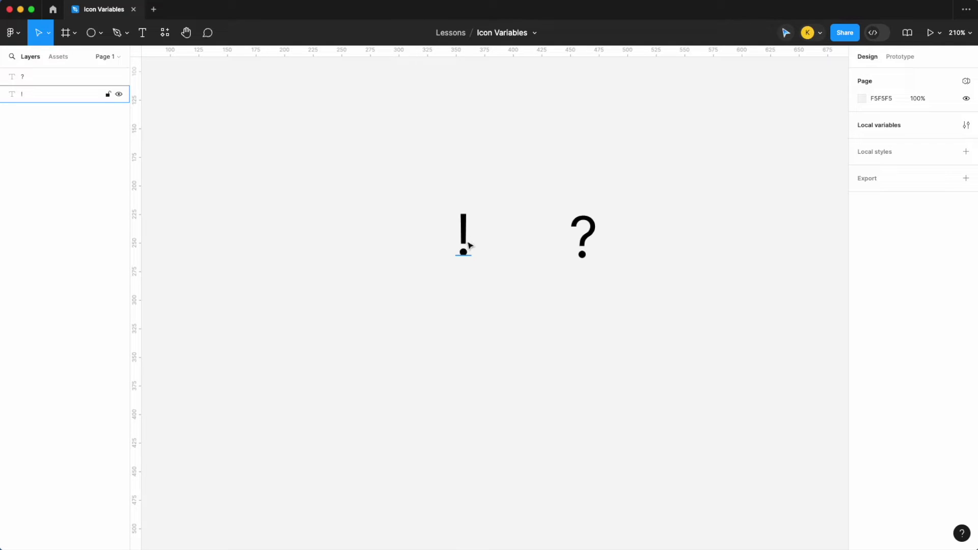
Step: Draw a circle about 76 × 76 around the exclamation mark
{"action": "left_click", "coordinate": [95, 34]}
{"action": "scroll", "coordinate": [431, 265], "scroll_direction": "up", "scroll_amount": 3}
{"action": "left_click_drag", "start_coordinate": [426, 285], "coordinate": [553, 158]}
{"action": "left_click_drag", "start_coordinate": [503, 242], "coordinate": [498, 232]}
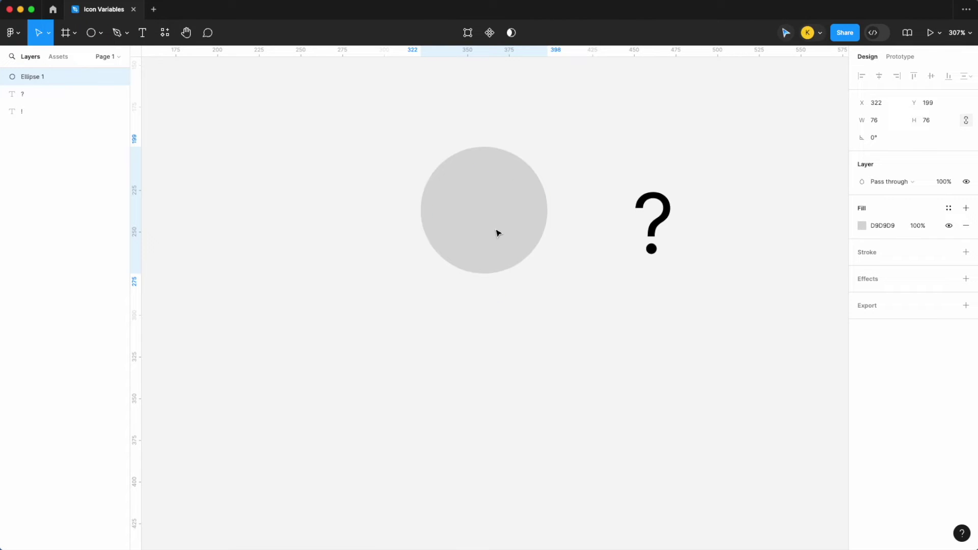
Step: Remove the circle's fill and give it a black inside stroke with a weight of 4
{"action": "left_click", "coordinate": [966, 253]}
{"action": "left_click", "coordinate": [966, 225]}
{"action": "left_click", "coordinate": [934, 271]}
{"action": "type", "text": "5"}
{"action": "key", "text": "Return"}
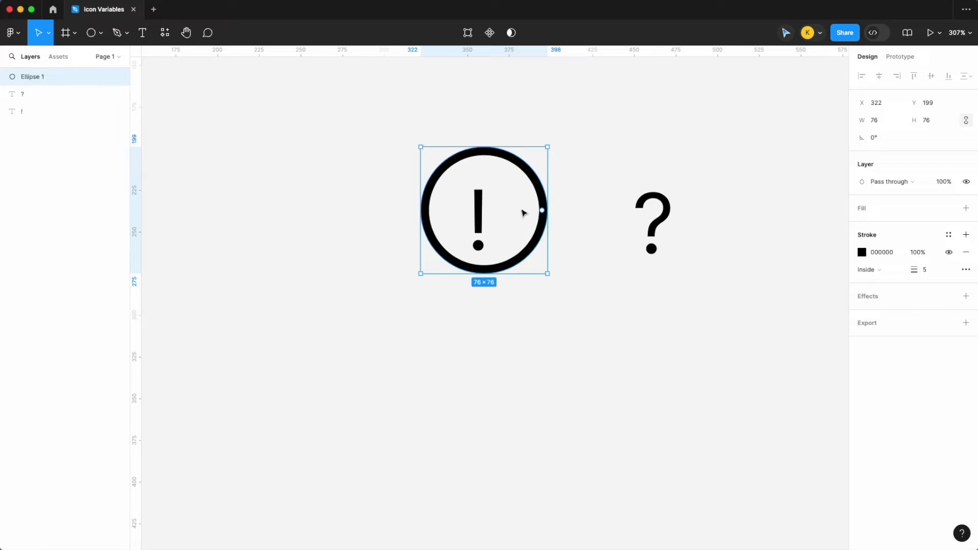
{"action": "left_click", "coordinate": [936, 276]}
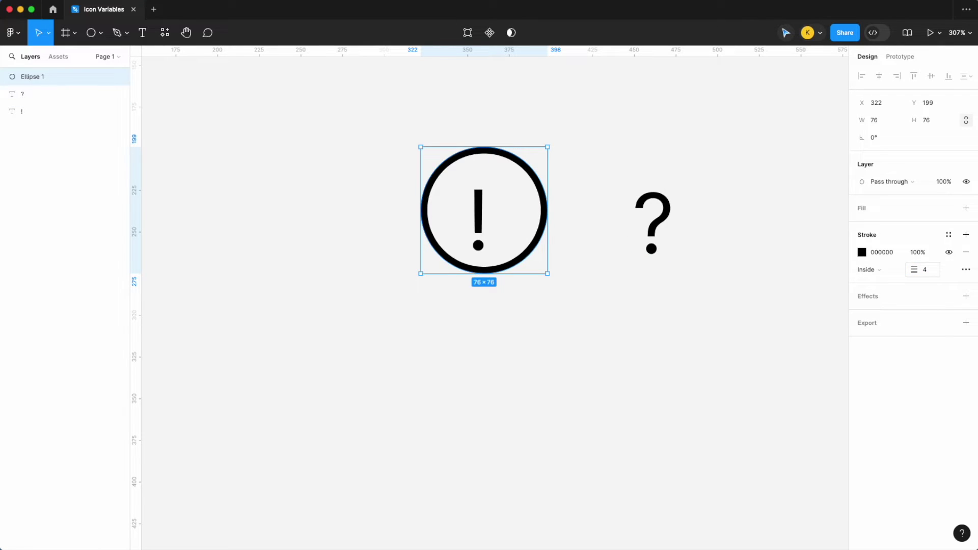
Step: Center the exclamation mark and its circle on each other horizontally and vertically
{"action": "left_click", "coordinate": [478, 244]}
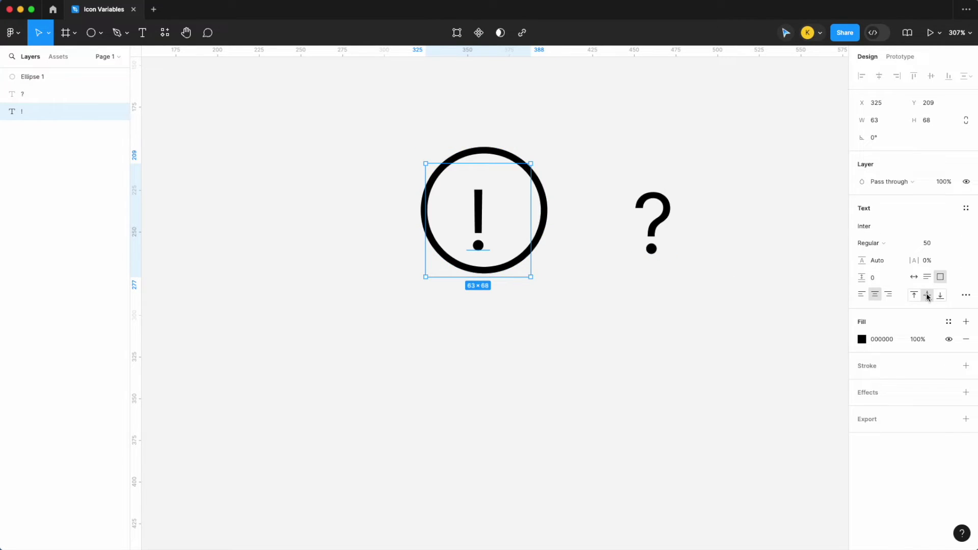
{"action": "left_click", "coordinate": [545, 203], "text": "shift"}
{"action": "left_click", "coordinate": [880, 76]}
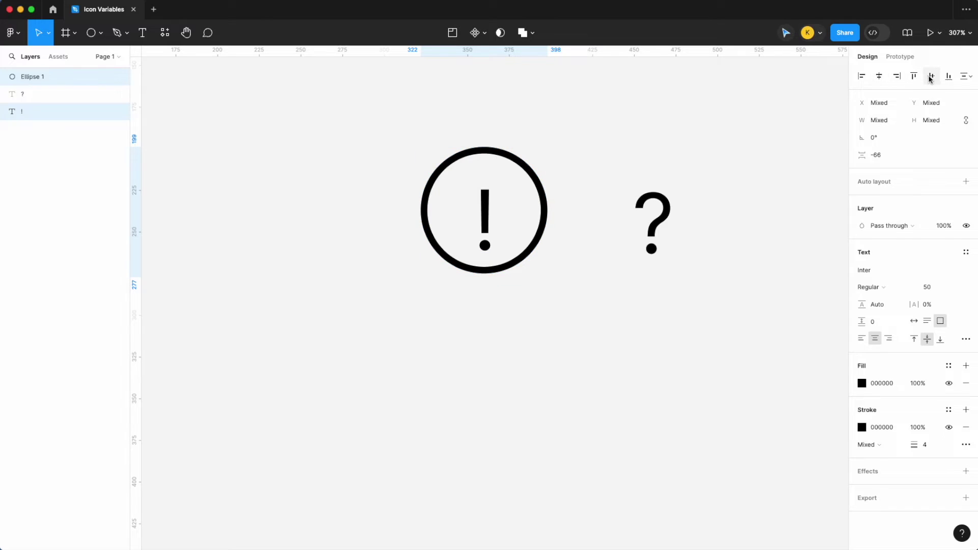
{"action": "left_click", "coordinate": [931, 76]}
{"action": "left_click", "coordinate": [576, 301]}
Step: Flatten the exclamation mark text into a vector shape
{"action": "left_click", "coordinate": [485, 204]}
{"action": "right_click", "coordinate": [486, 202]}
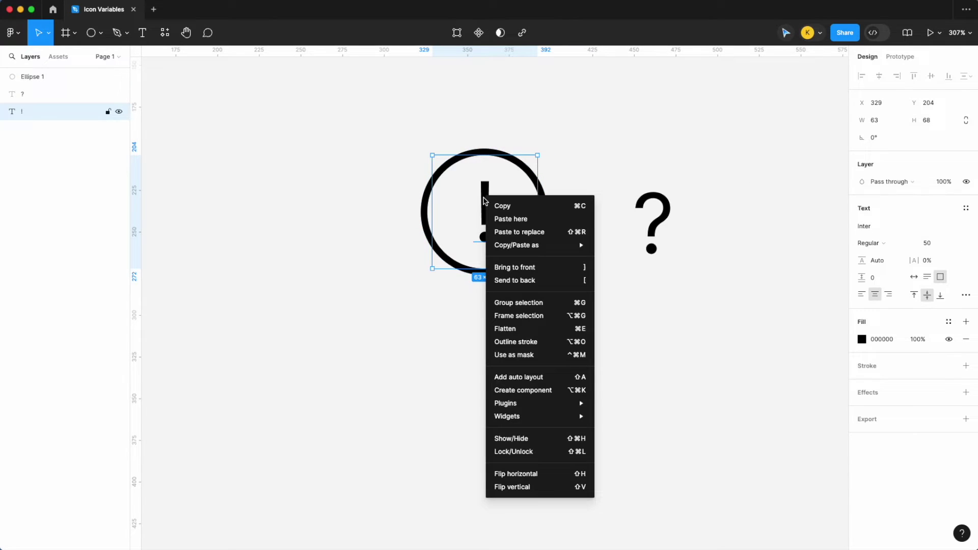
{"action": "left_click", "coordinate": [517, 330]}
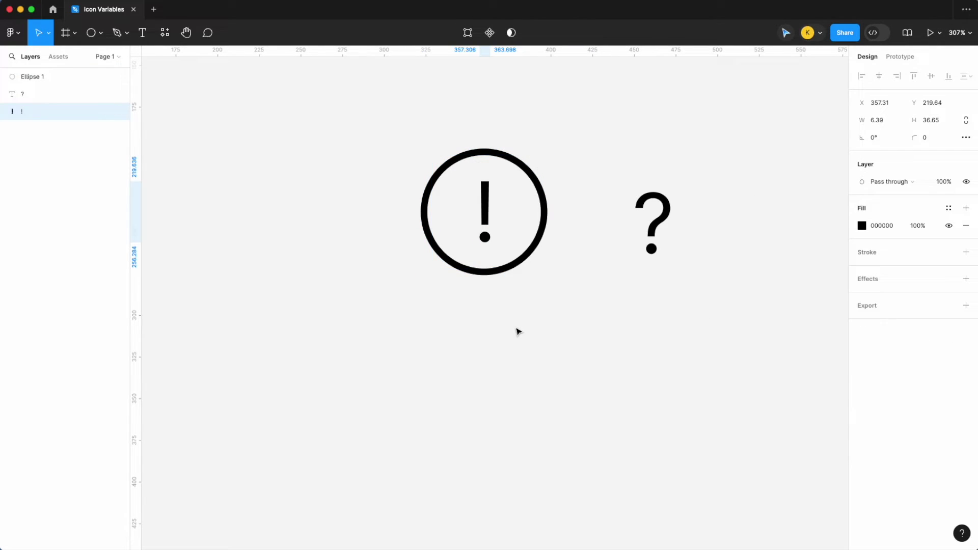
Step: Duplicate the circle around the question mark and move both up roughly level with the exclamation icon
{"action": "left_click", "coordinate": [539, 248]}
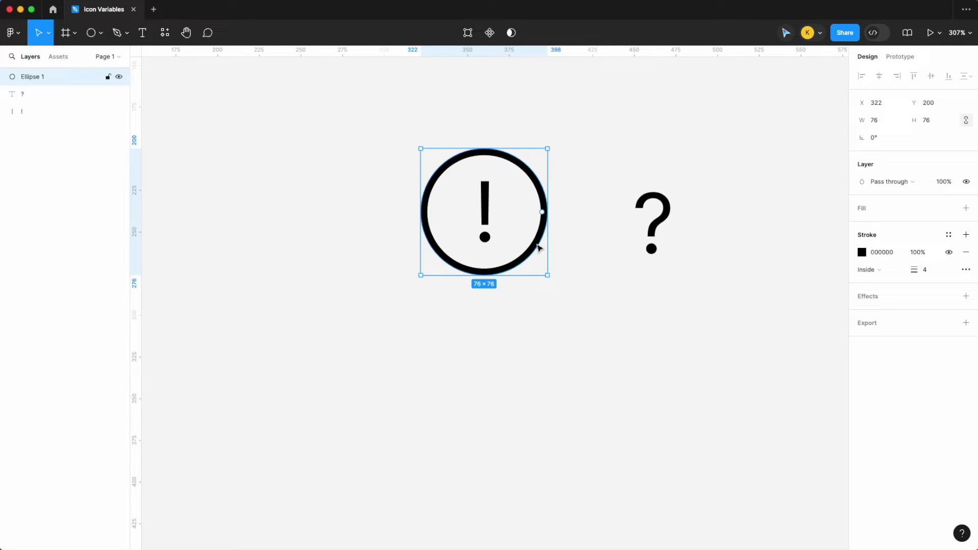
{"action": "key", "text": "super+d"}
{"action": "left_click_drag", "start_coordinate": [524, 253], "coordinate": [671, 261]}
{"action": "left_click", "coordinate": [744, 294]}
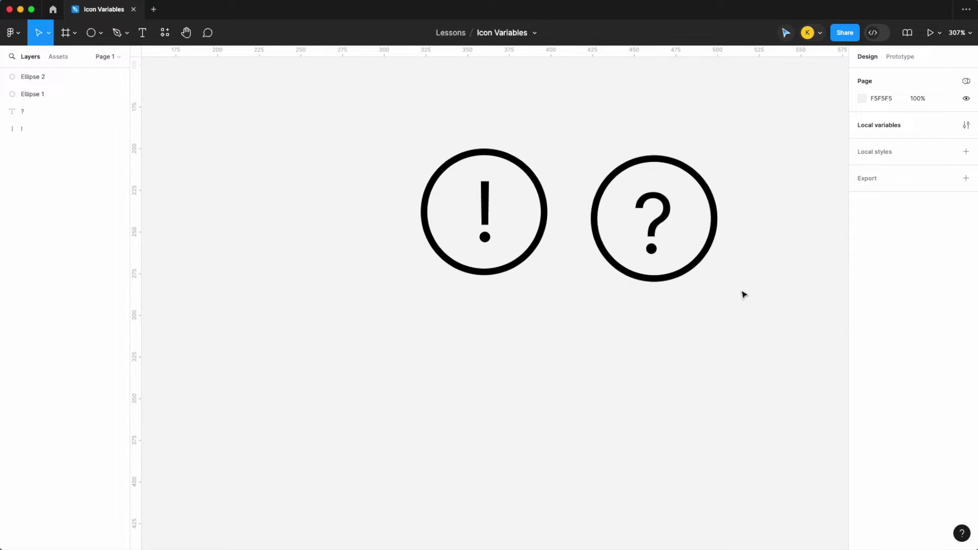
{"action": "left_click_drag", "start_coordinate": [743, 294], "coordinate": [586, 150]}
{"action": "left_click_drag", "start_coordinate": [670, 209], "coordinate": [671, 201]}
{"action": "left_click", "coordinate": [546, 302]}
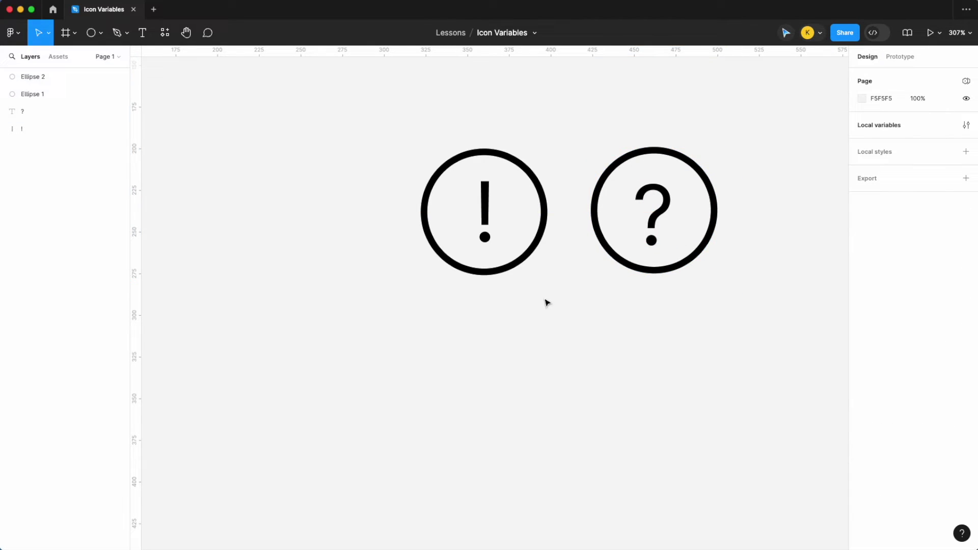
Step: Frame the exclamation mark with its circle and name the frame Exclamation
{"action": "left_click_drag", "start_coordinate": [546, 302], "coordinate": [397, 152]}
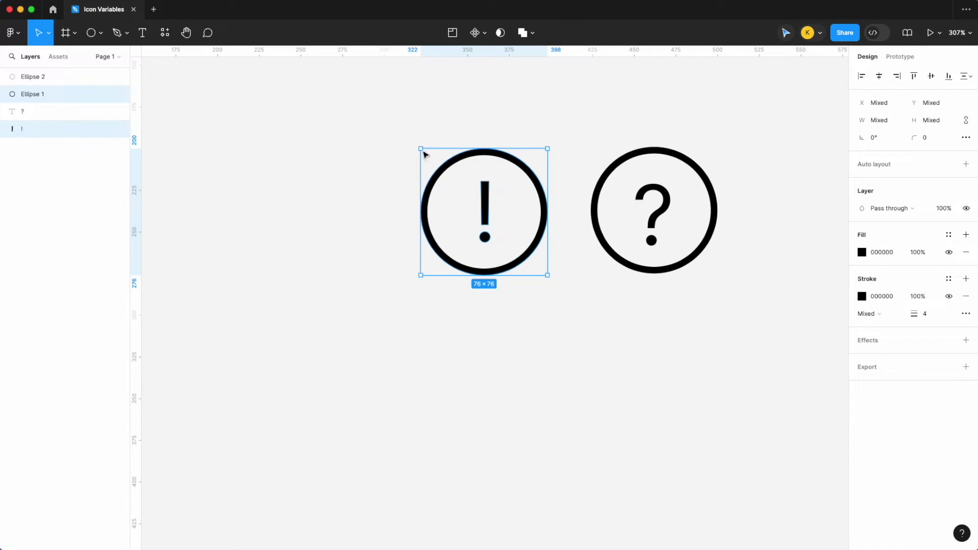
{"action": "right_click", "coordinate": [467, 169]}
{"action": "left_click", "coordinate": [501, 285]}
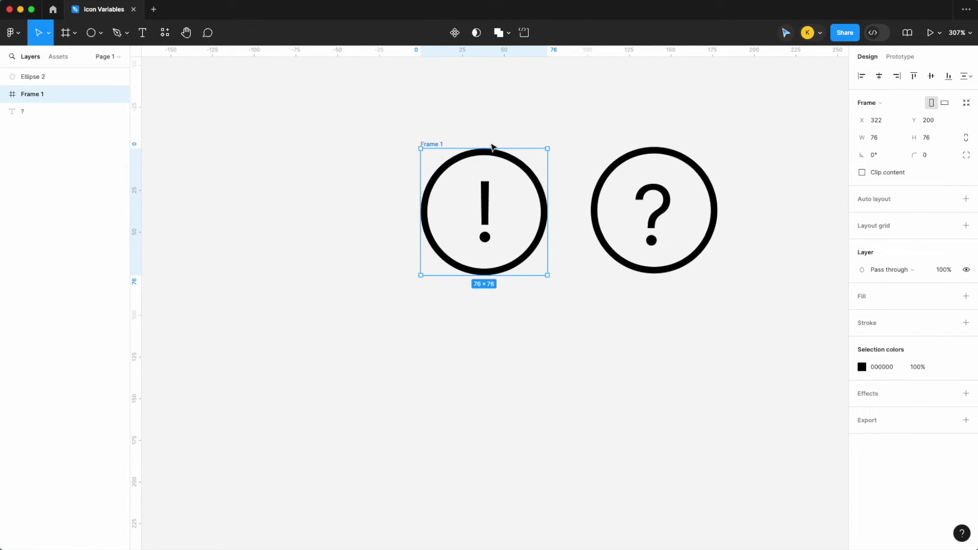
{"action": "double_click", "coordinate": [436, 144]}
{"action": "type", "text": "Exclamation"}
{"action": "key", "text": "Return"}
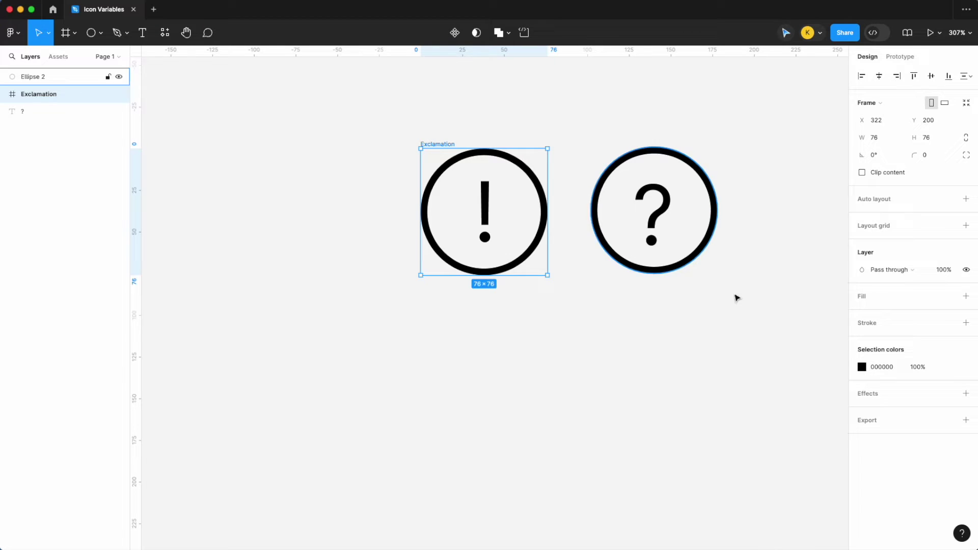
Step: Align the question mark with its circle and put both in a frame named Question
{"action": "left_click_drag", "start_coordinate": [736, 297], "coordinate": [581, 138]}
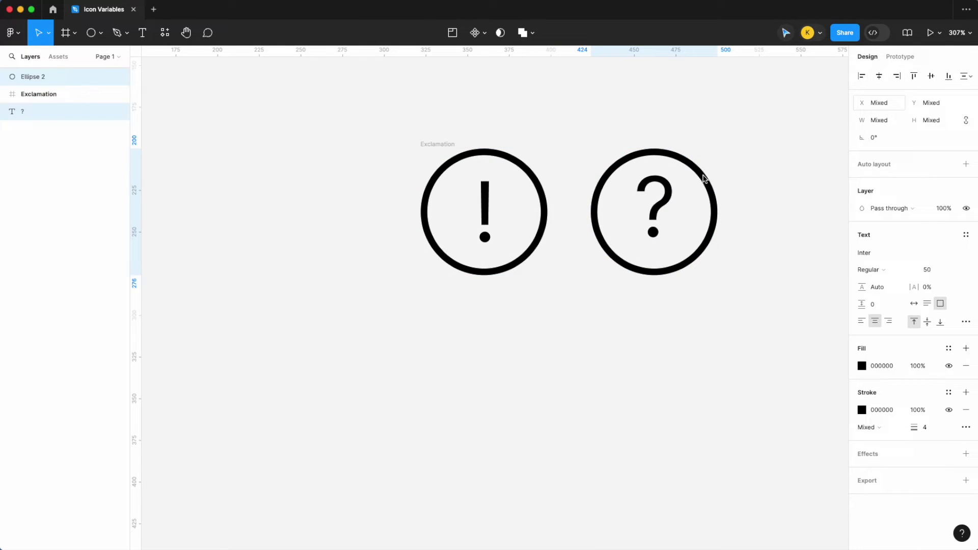
{"action": "right_click", "coordinate": [657, 203]}
{"action": "left_click", "coordinate": [683, 319]}
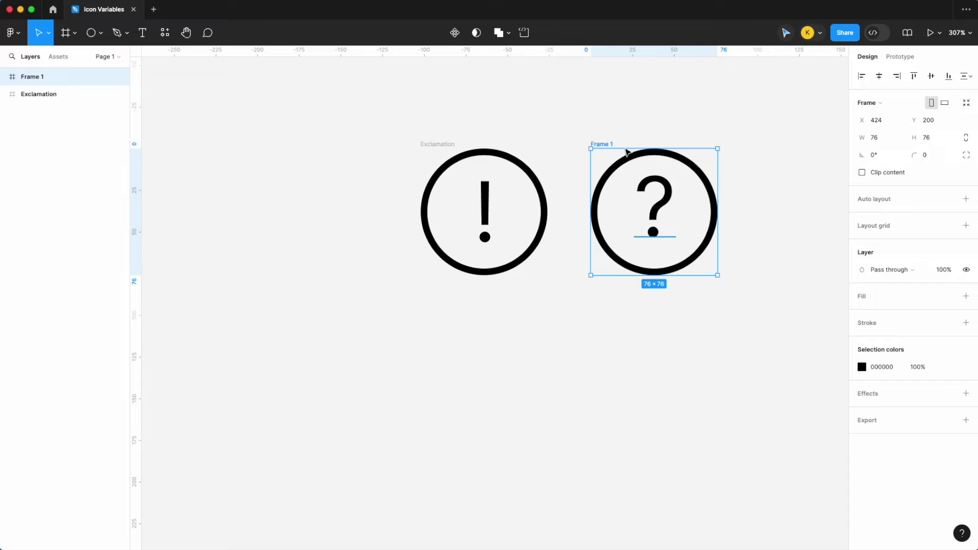
{"action": "double_click", "coordinate": [603, 144]}
{"action": "type", "text": "Question"}
{"action": "key", "text": "Return"}
Step: Expand both icon frames and rename the exclamation mark and question mark layers as primary
{"action": "left_click", "coordinate": [4, 94]}
{"action": "left_click", "coordinate": [4, 76]}
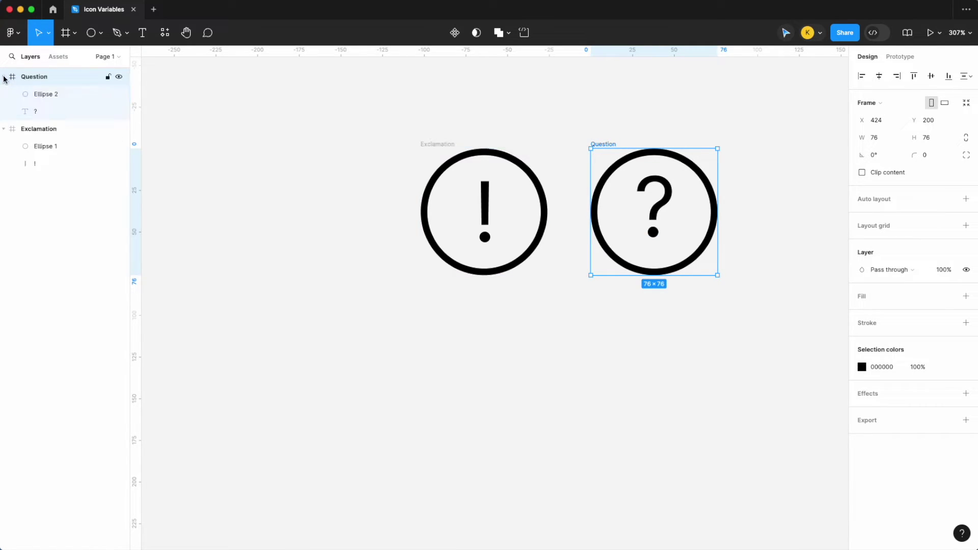
{"action": "double_click", "coordinate": [38, 164]}
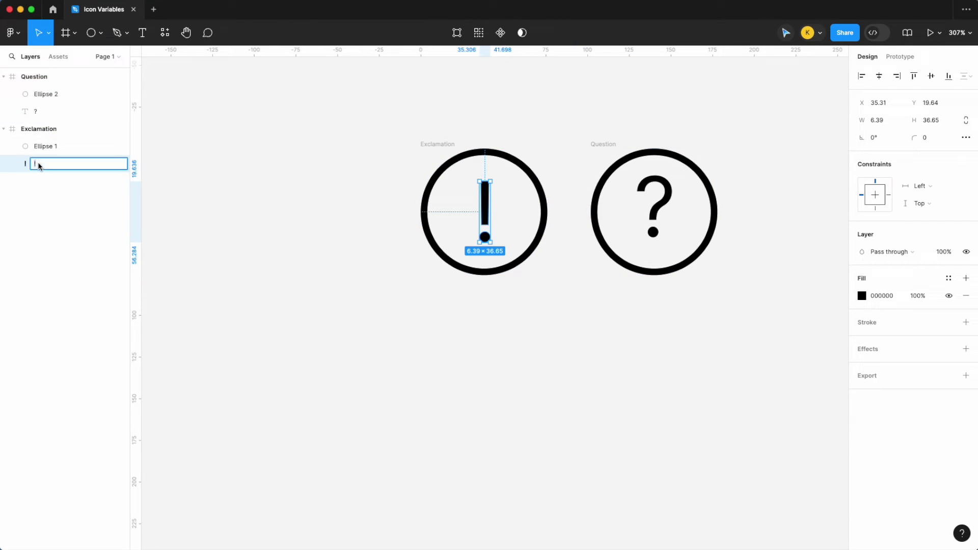
{"action": "type", "text": "primary"}
{"action": "key", "text": "super+a"}
{"action": "key", "text": "super+c"}
{"action": "key", "text": "Return"}
{"action": "left_click", "coordinate": [33, 111]}
{"action": "double_click", "coordinate": [33, 112]}
{"action": "key", "text": "super+v"}
Step: Rename both circle layers as secondary and place the primary layer above secondary in each frame
{"action": "double_click", "coordinate": [50, 148]}
{"action": "type", "text": "secondary"}
{"action": "key", "text": "super+a"}
{"action": "key", "text": "super+c"}
{"action": "double_click", "coordinate": [46, 94]}
{"action": "key", "text": "super+v"}
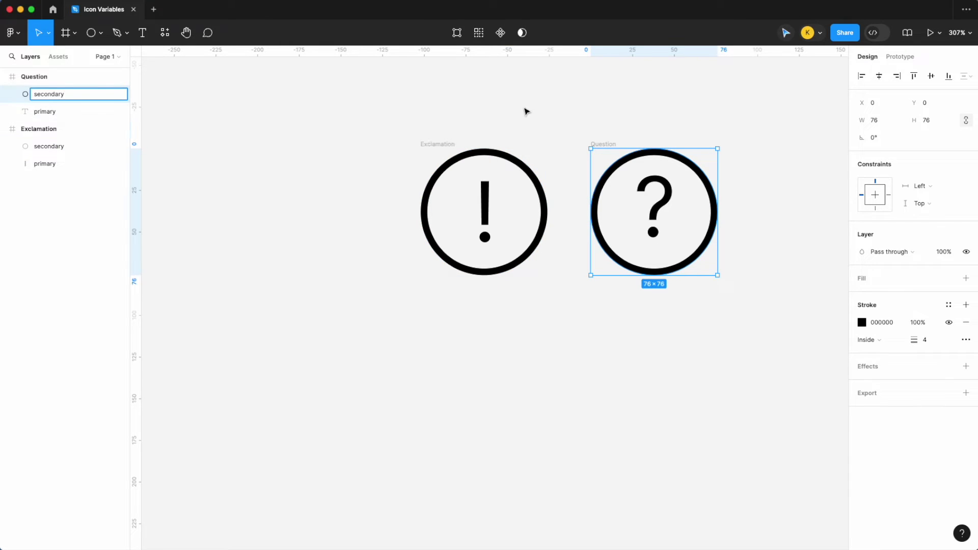
{"action": "key", "text": "Return"}
{"action": "left_click_drag", "start_coordinate": [63, 168], "coordinate": [64, 93]}
Step: Convert the Exclamation and Question frames into components
{"action": "left_click", "coordinate": [431, 145]}
{"action": "right_click", "coordinate": [433, 144]}
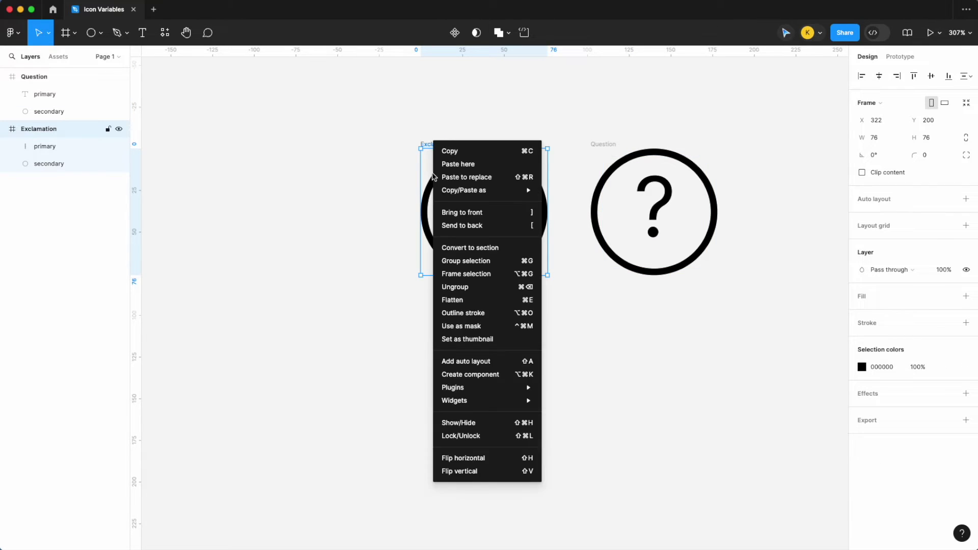
{"action": "left_click", "coordinate": [471, 375]}
{"action": "left_click", "coordinate": [611, 146]}
{"action": "right_click", "coordinate": [611, 146]}
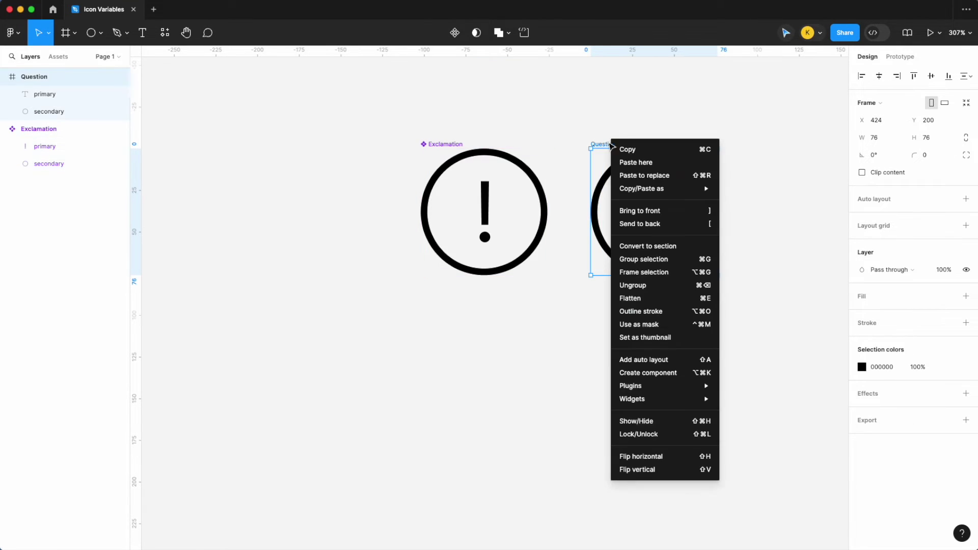
{"action": "left_click", "coordinate": [649, 374]}
Step: Place an instance of each icon component directly below its main component
{"action": "left_click", "coordinate": [503, 211]}
{"action": "left_click_drag", "start_coordinate": [503, 211], "coordinate": [506, 342], "text": "alt"}
{"action": "left_click", "coordinate": [674, 218]}
{"action": "left_click_drag", "start_coordinate": [676, 217], "coordinate": [674, 347], "text": "alt"}
Step: Flatten the question mark text in the main Question component into a vector shape
{"action": "double_click", "coordinate": [657, 216]}
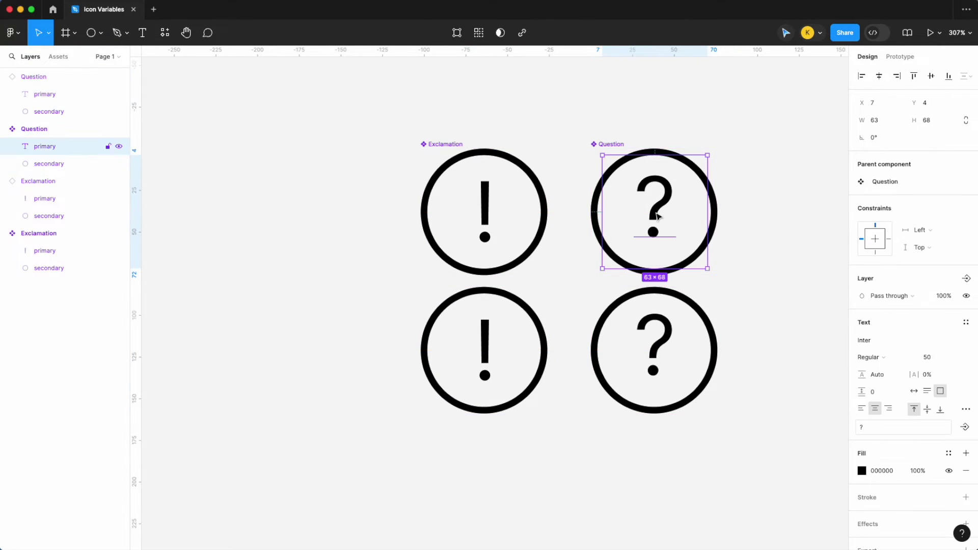
{"action": "right_click", "coordinate": [657, 216]}
{"action": "left_click", "coordinate": [695, 366]}
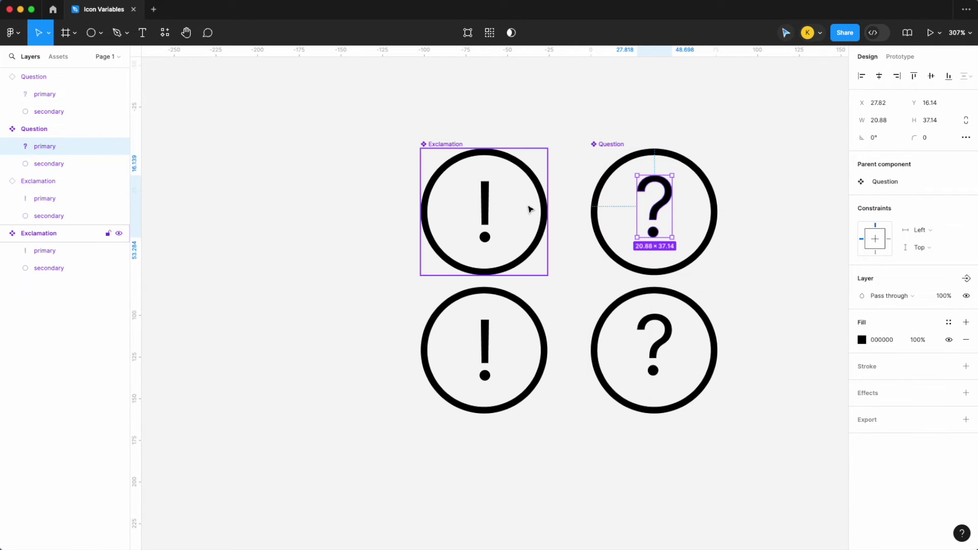
{"action": "left_click", "coordinate": [483, 212]}
{"action": "double_click", "coordinate": [483, 211]}
{"action": "double_click", "coordinate": [665, 202]}
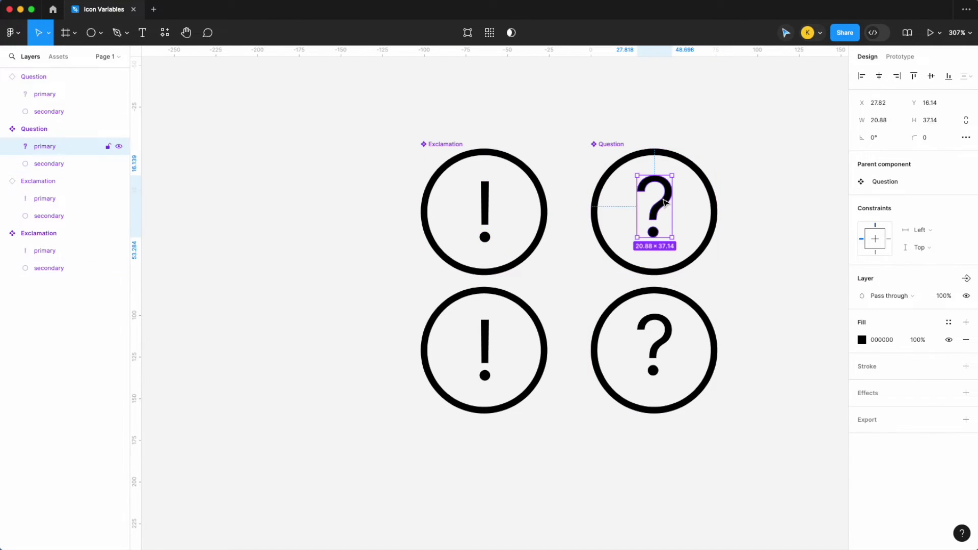
Step: Move both icon instances down to Y 316, leaving more space below the main components
{"action": "left_click", "coordinate": [683, 382]}
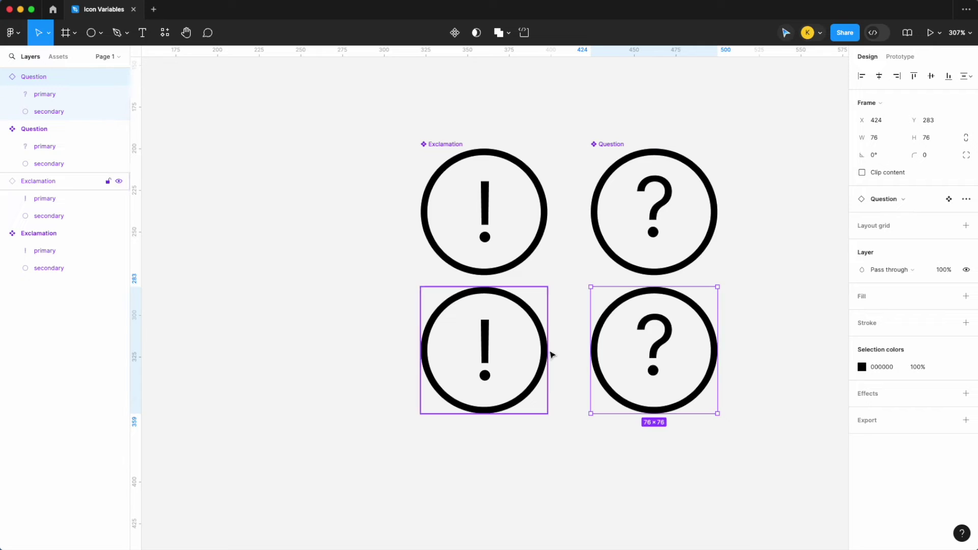
{"action": "left_click", "coordinate": [533, 354]}
{"action": "left_click", "coordinate": [665, 327], "text": "shift"}
{"action": "left_click_drag", "start_coordinate": [665, 327], "coordinate": [660, 383]}
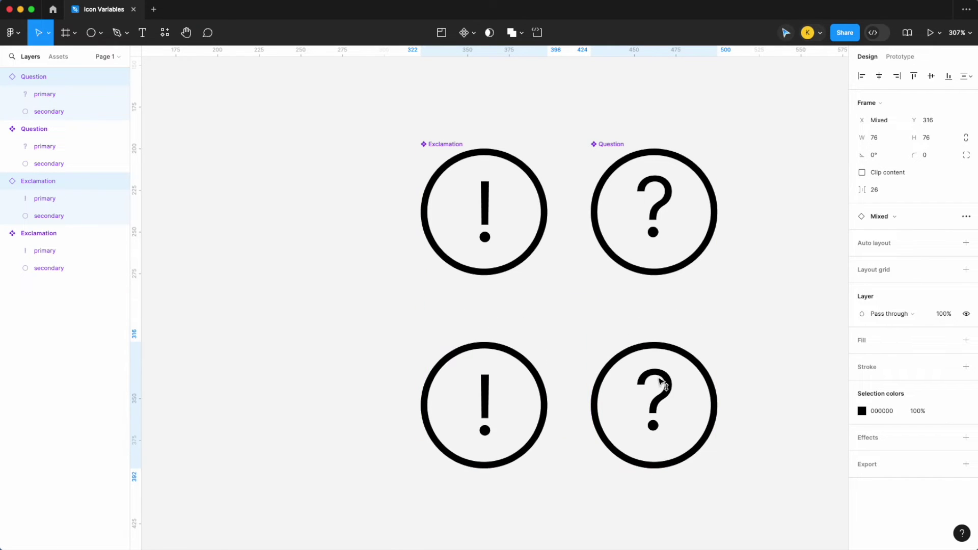
Step: Change the selection color of the Question instance to FF0000
{"action": "scroll", "coordinate": [678, 280], "scroll_direction": "down", "scroll_amount": 3}
{"action": "left_click", "coordinate": [713, 277]}
{"action": "left_click", "coordinate": [673, 317]}
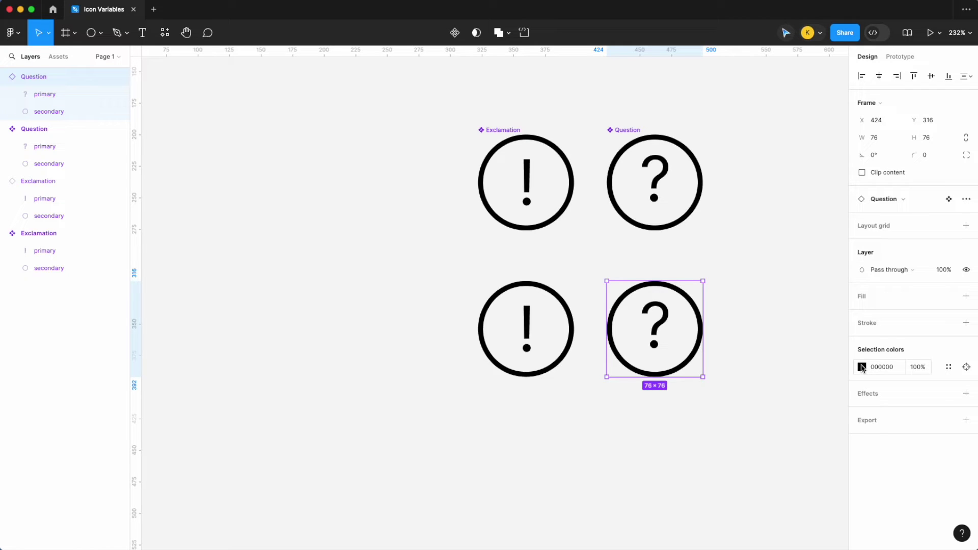
{"action": "left_click", "coordinate": [862, 367]}
{"action": "type", "text": "FF0000"}
{"action": "key", "text": "Return"}
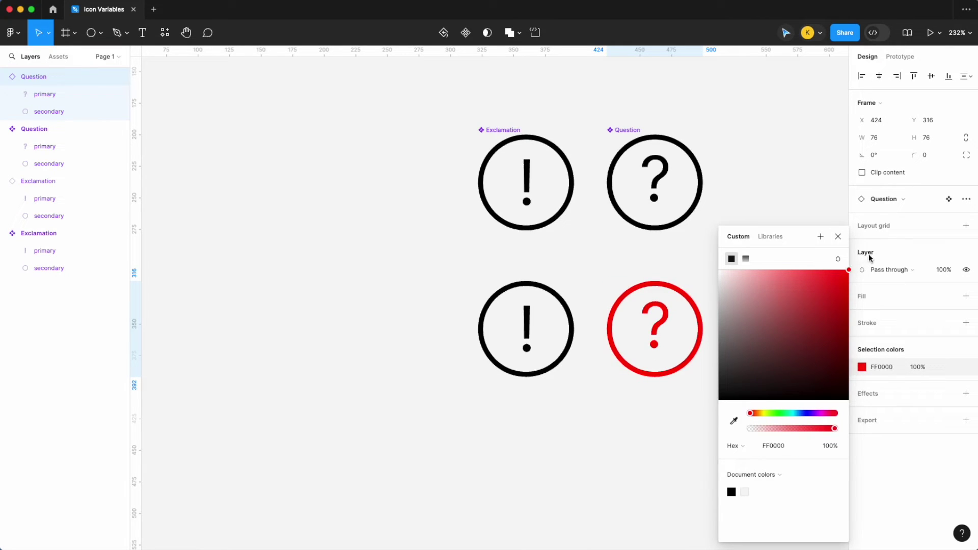
{"action": "left_click", "coordinate": [838, 237]}
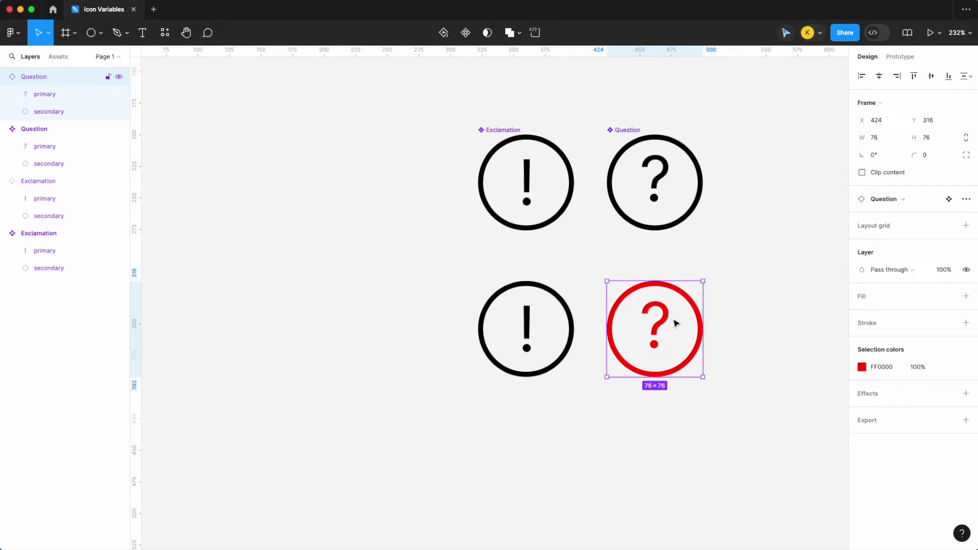
Step: Swap the red Question instance for the local Exclamation component
{"action": "left_click", "coordinate": [60, 57]}
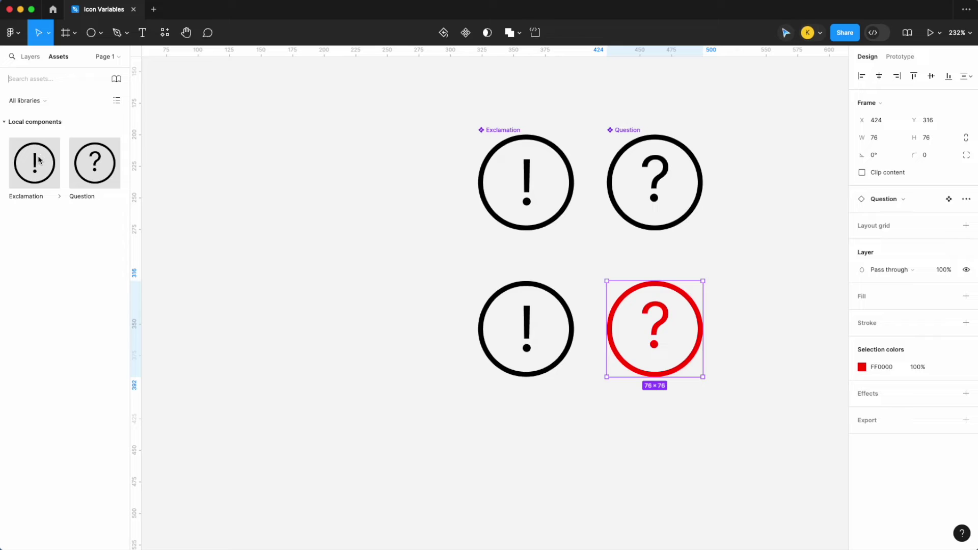
{"action": "left_click_drag", "start_coordinate": [32, 164], "coordinate": [656, 329]}
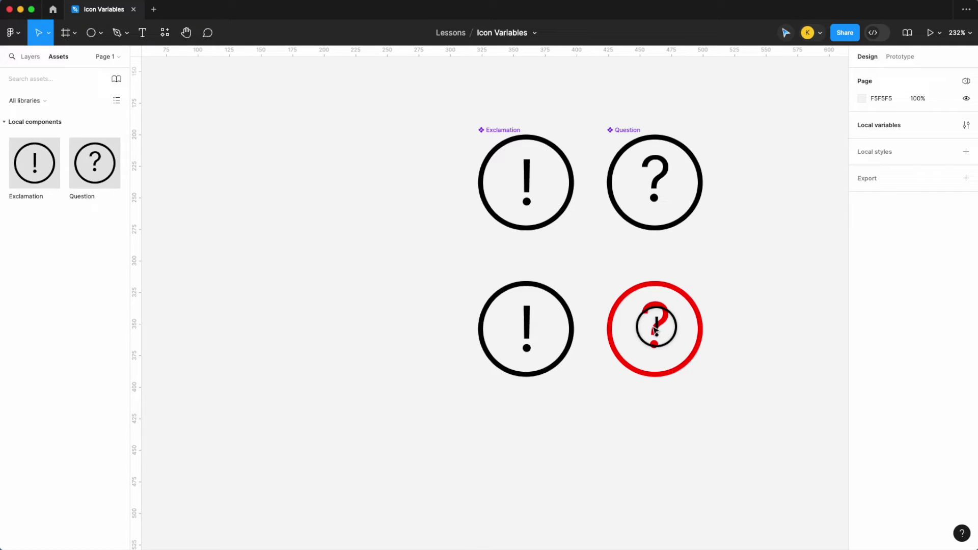
{"action": "left_click_drag", "start_coordinate": [656, 330], "coordinate": [652, 327]}
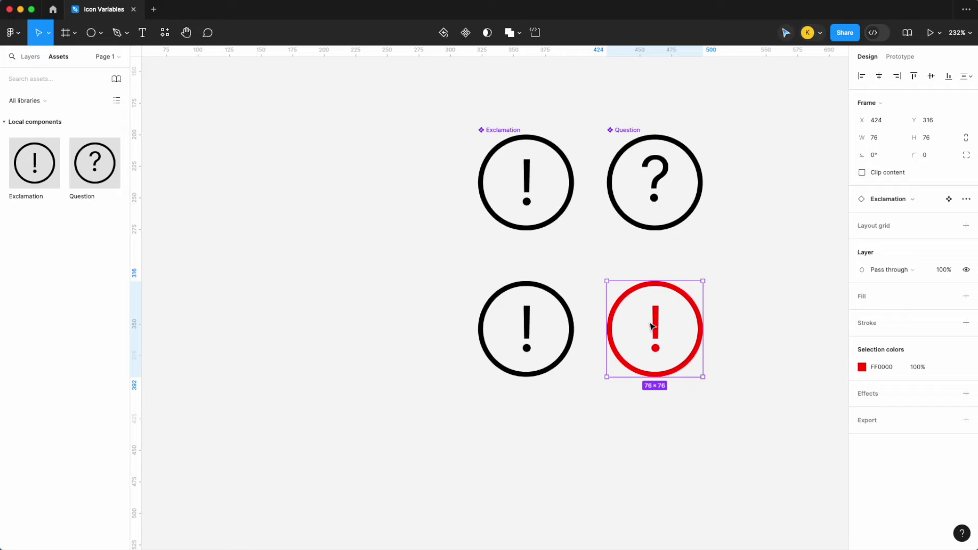
{"action": "scroll", "coordinate": [721, 337], "scroll_direction": "down", "scroll_amount": 1}
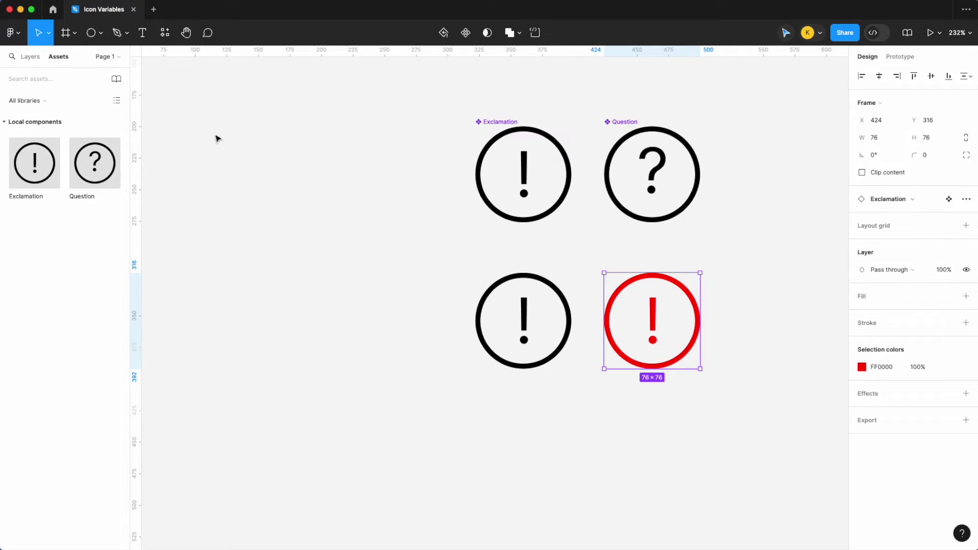
Step: Undo the component swap and the red recoloring, and return to the layer list
{"action": "key", "text": "super+z"}
{"action": "key", "text": "super+z"}
{"action": "key", "text": "super+z"}
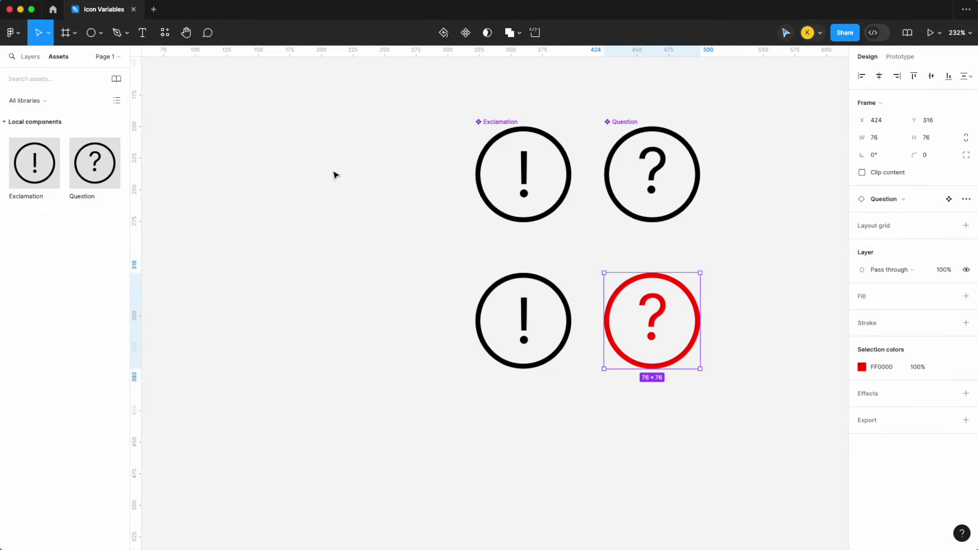
{"action": "left_click", "coordinate": [30, 58]}
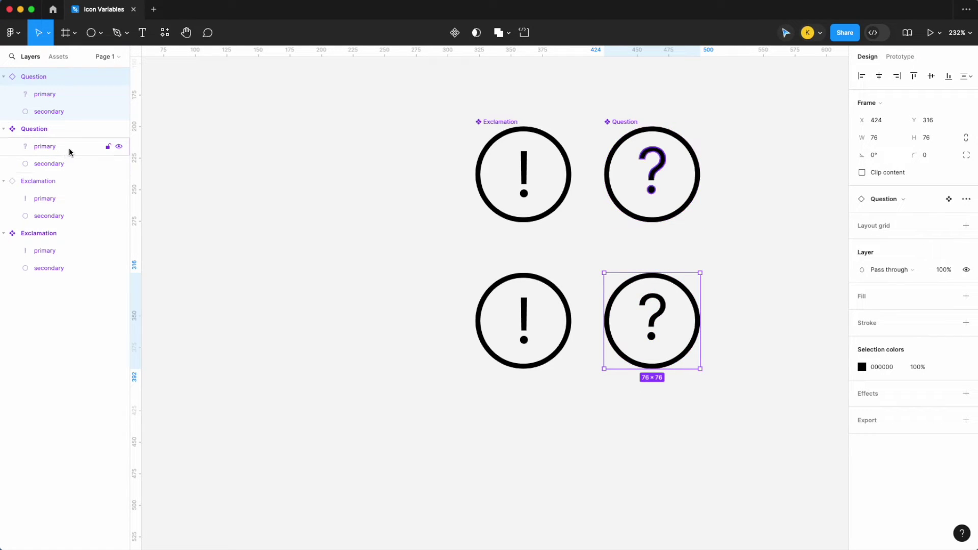
Step: Collapse the Exclamation instance in the layer list and send the main Question component one level backward
{"action": "double_click", "coordinate": [45, 146]}
{"action": "left_click", "coordinate": [3, 181]}
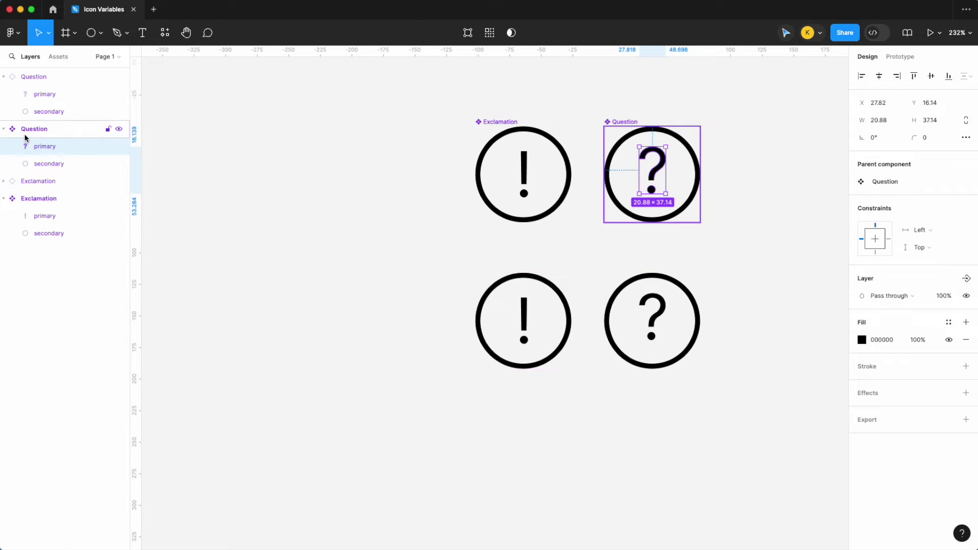
{"action": "left_click", "coordinate": [27, 133]}
{"action": "key", "text": "super+bracketleft"}
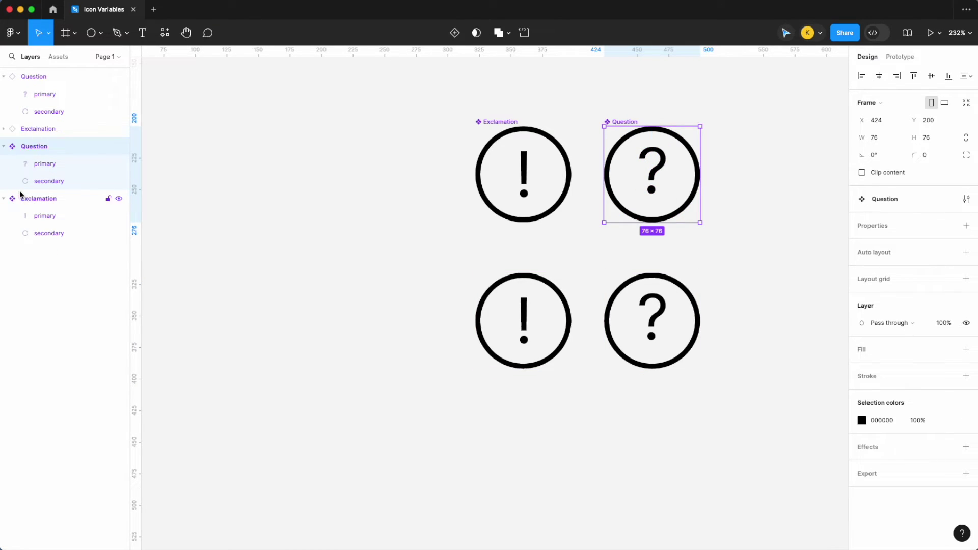
Step: Rename the question mark layer in the main Question component to primary-1
{"action": "double_click", "coordinate": [52, 165]}
{"action": "left_click", "coordinate": [66, 167]}
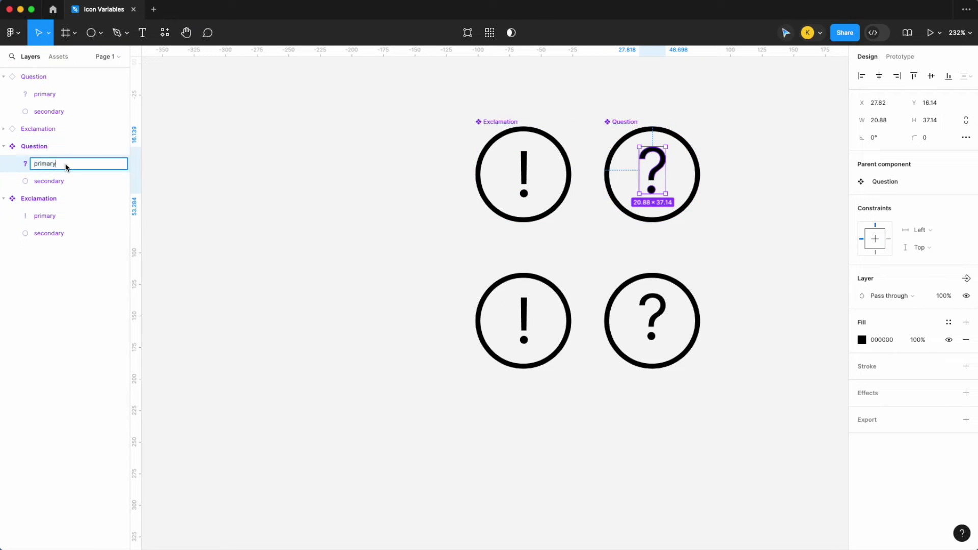
{"action": "type", "text": "-1"}
{"action": "key", "text": "Return"}
{"action": "left_click", "coordinate": [437, 291]}
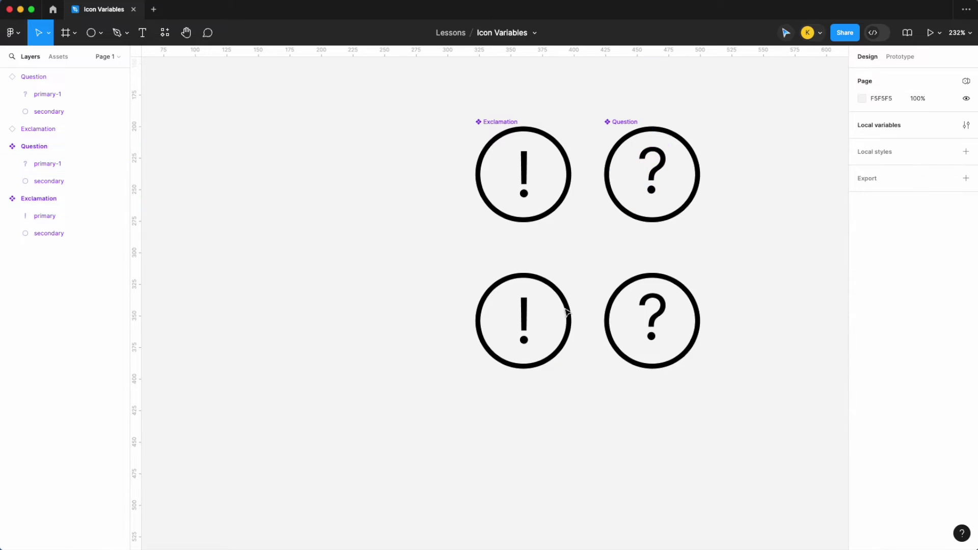
Step: Recolor the Question instance to FF0000 and swap it for the local Exclamation component
{"action": "left_click", "coordinate": [668, 332]}
{"action": "left_click_drag", "start_coordinate": [810, 331], "coordinate": [912, 173]}
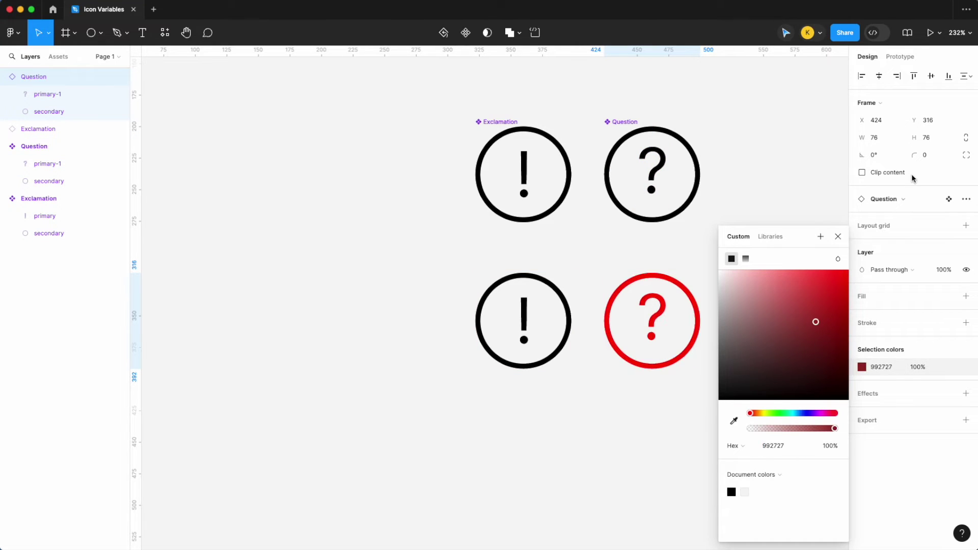
{"action": "left_click", "coordinate": [51, 57]}
{"action": "left_click_drag", "start_coordinate": [33, 173], "coordinate": [656, 327]}
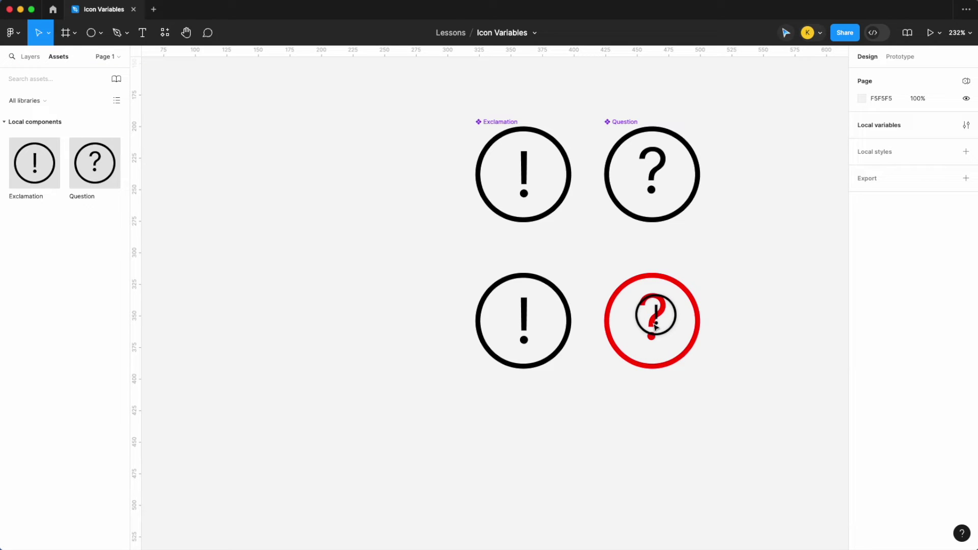
{"action": "left_click_drag", "start_coordinate": [655, 326], "coordinate": [655, 326]}
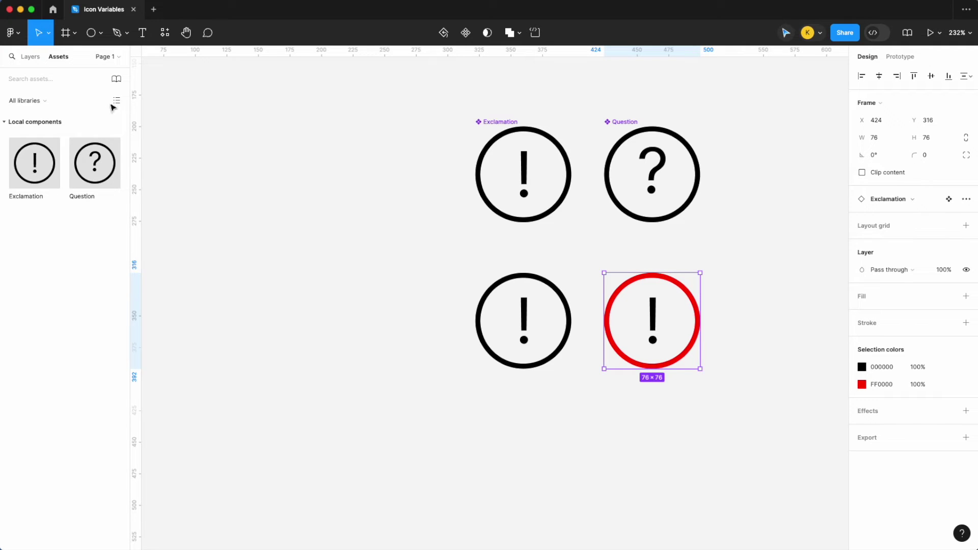
{"action": "left_click", "coordinate": [33, 58]}
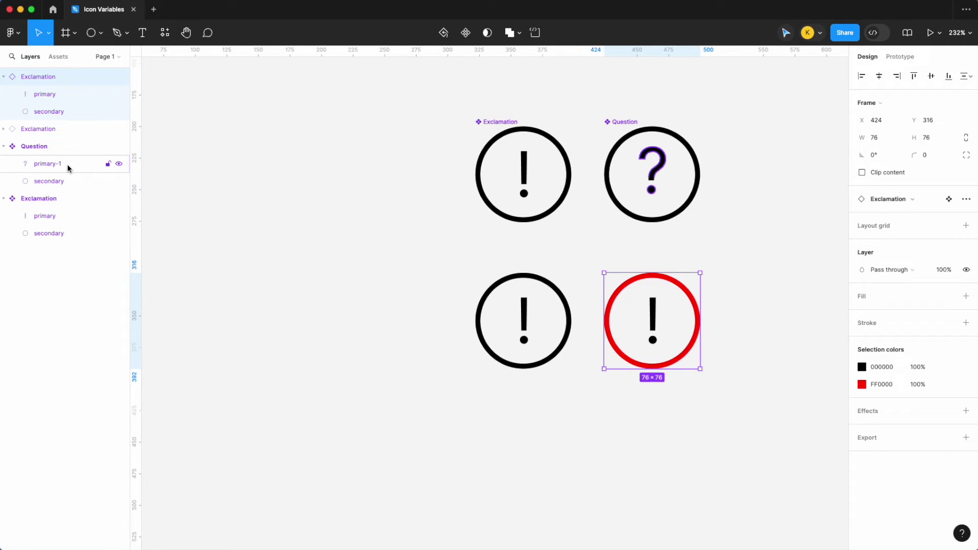
Step: Apply the mapped variable icon/information/primary to the swapped instance's exclamation mark and icon/information/secondary to its red ring
{"action": "left_click", "coordinate": [656, 314]}
{"action": "left_click", "coordinate": [948, 305]}
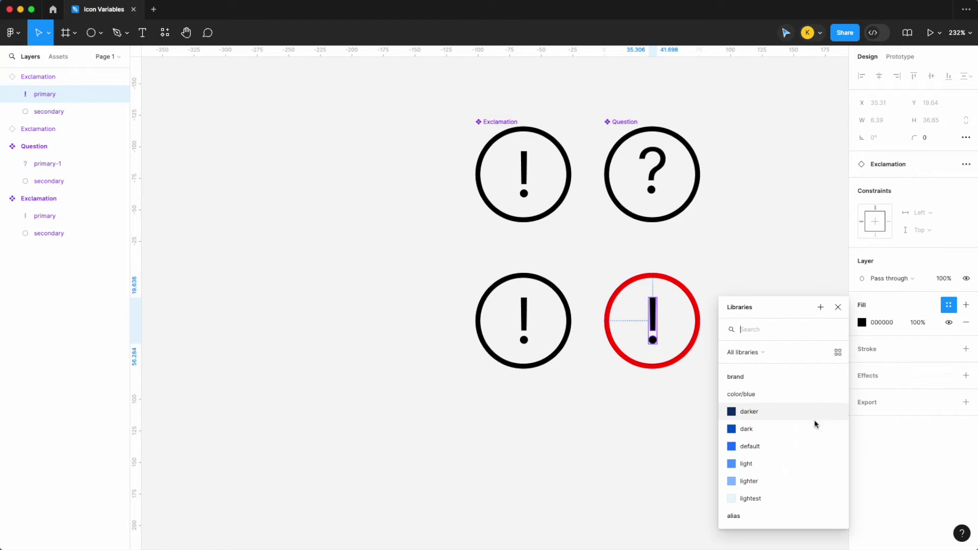
{"action": "scroll", "coordinate": [787, 432], "scroll_direction": "down", "scroll_amount": 5}
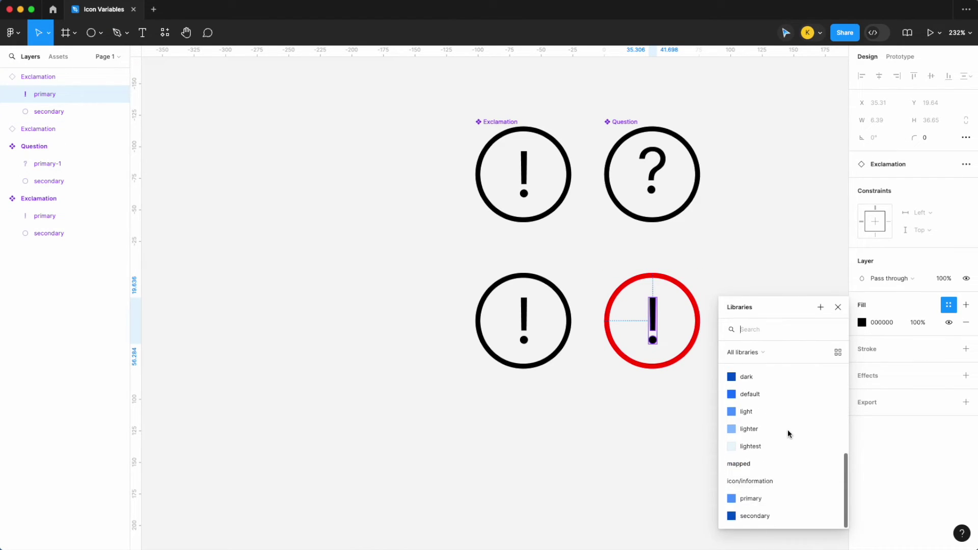
{"action": "left_click", "coordinate": [772, 499]}
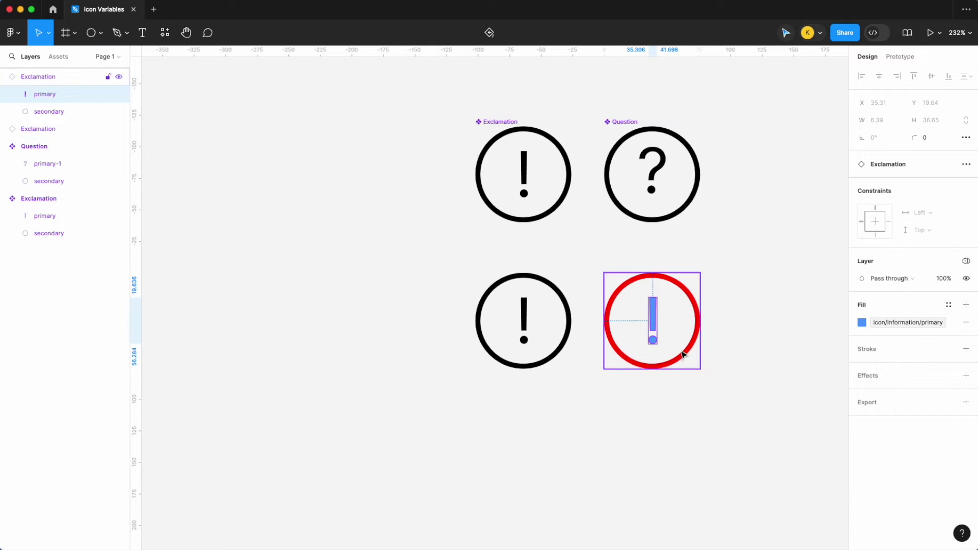
{"action": "key", "text": "Escape"}
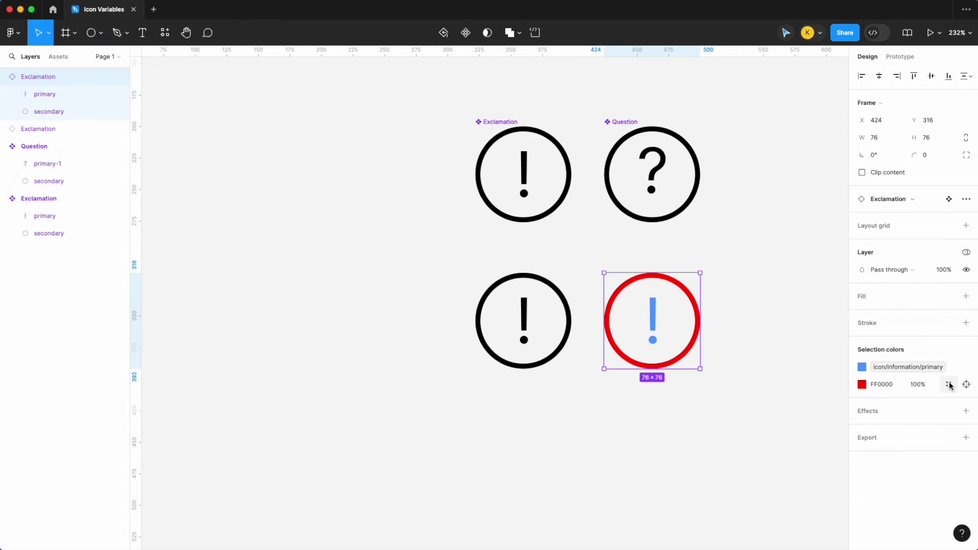
{"action": "left_click", "coordinate": [949, 385]}
{"action": "scroll", "coordinate": [771, 487], "scroll_direction": "down", "scroll_amount": 2}
{"action": "scroll", "coordinate": [772, 487], "scroll_direction": "down", "scroll_amount": 5}
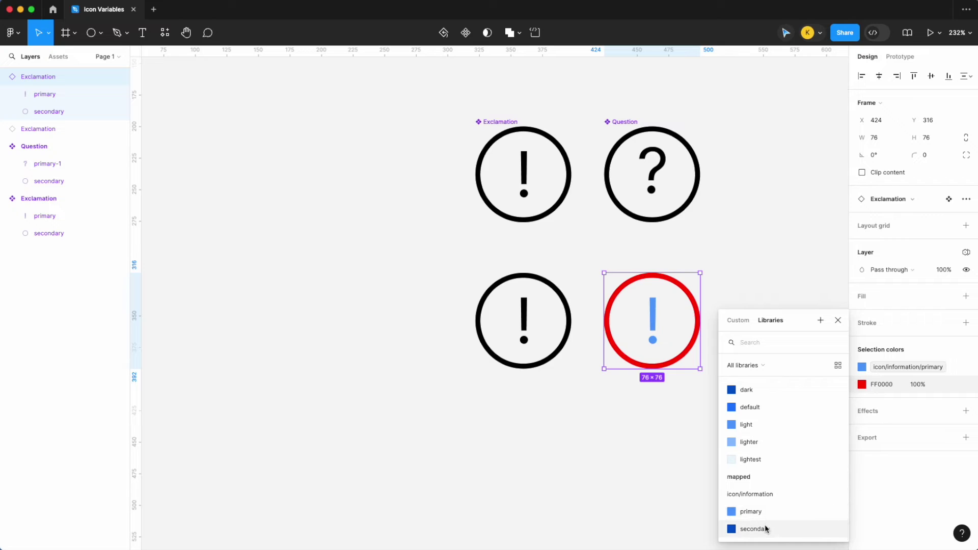
{"action": "left_click", "coordinate": [765, 525]}
Step: Rename the primary-1 layer in the main Question component to primary
{"action": "left_click", "coordinate": [68, 164]}
{"action": "double_click", "coordinate": [74, 164]}
{"action": "left_click", "coordinate": [74, 166]}
{"action": "key", "text": "BackSpace"}
{"action": "key", "text": "Return"}
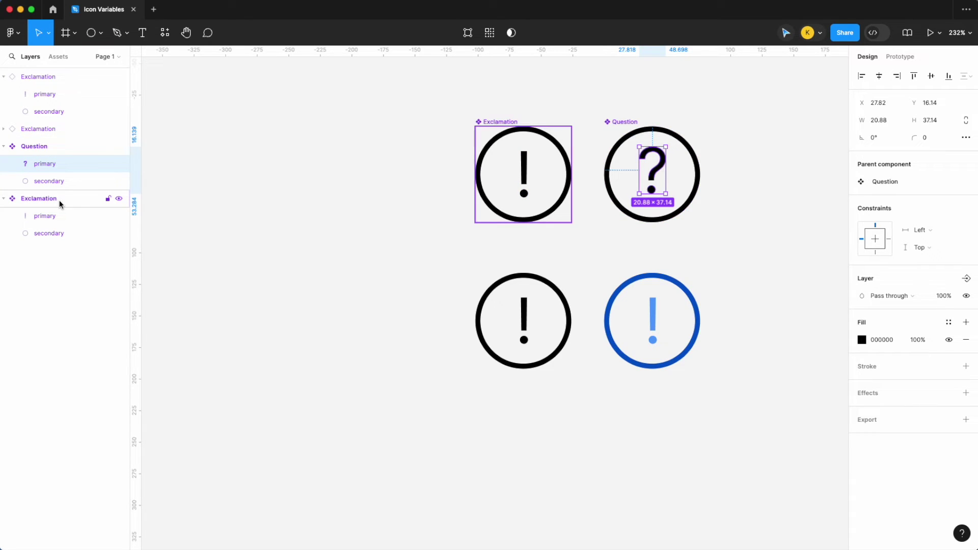
{"action": "left_click", "coordinate": [246, 235]}
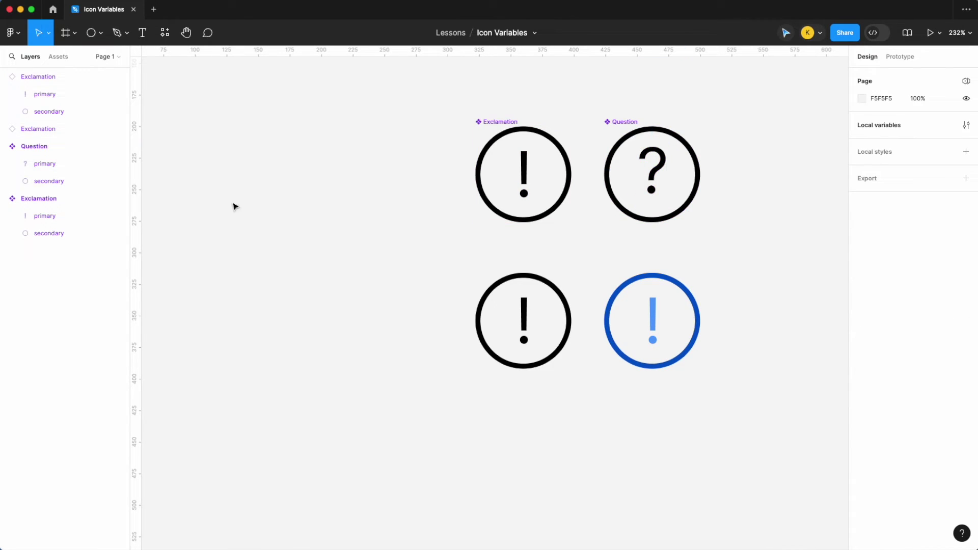
Step: Delete the blue Exclamation instance and place a new instance of the Question component below its main component
{"action": "left_click", "coordinate": [633, 326]}
{"action": "key", "text": "Delete"}
{"action": "left_click", "coordinate": [648, 188]}
{"action": "left_click_drag", "start_coordinate": [648, 188], "coordinate": [656, 316]}
Step: Apply icon/information/primary to the new Question instance's question mark and icon/information/secondary to its ring
{"action": "double_click", "coordinate": [654, 316]}
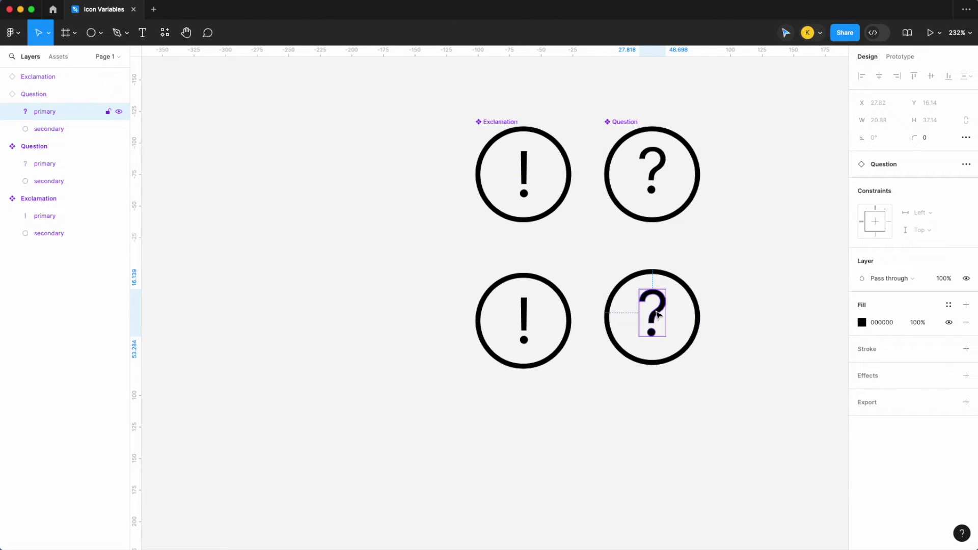
{"action": "left_click", "coordinate": [948, 305]}
{"action": "scroll", "coordinate": [768, 468], "scroll_direction": "down", "scroll_amount": 3}
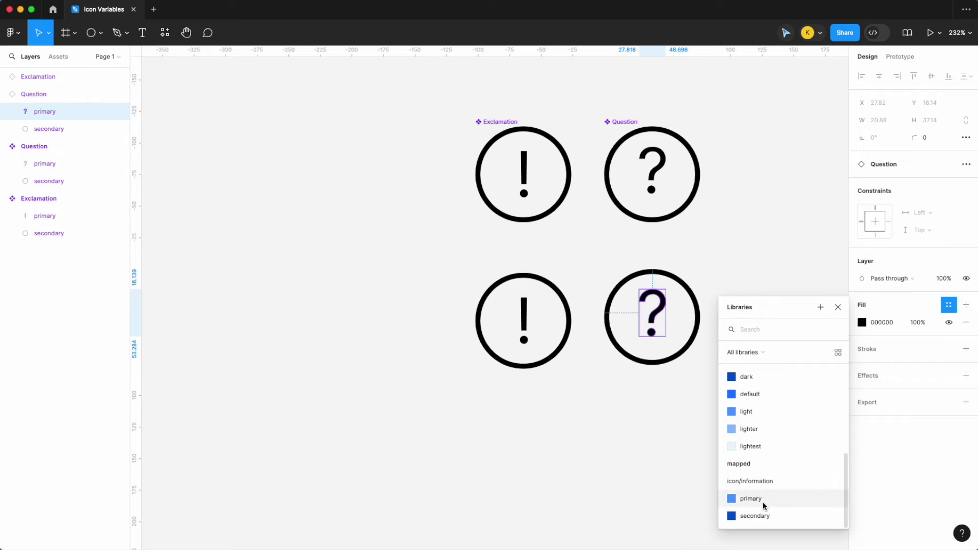
{"action": "left_click", "coordinate": [763, 502]}
{"action": "key", "text": "Escape"}
{"action": "left_click", "coordinate": [951, 384]}
{"action": "scroll", "coordinate": [797, 455], "scroll_direction": "down", "scroll_amount": 3}
{"action": "left_click", "coordinate": [766, 528]}
{"action": "key", "text": "Escape"}
Step: Move the blue Question instance to Y 316 and swap it for the local Exclamation component
{"action": "left_click", "coordinate": [671, 323]}
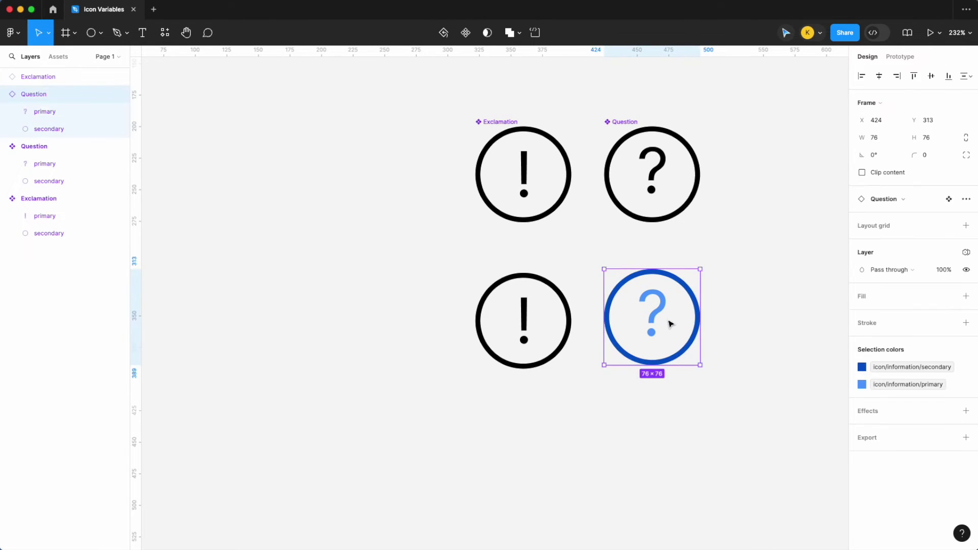
{"action": "left_click_drag", "start_coordinate": [670, 323], "coordinate": [671, 327]}
{"action": "left_click", "coordinate": [59, 56]}
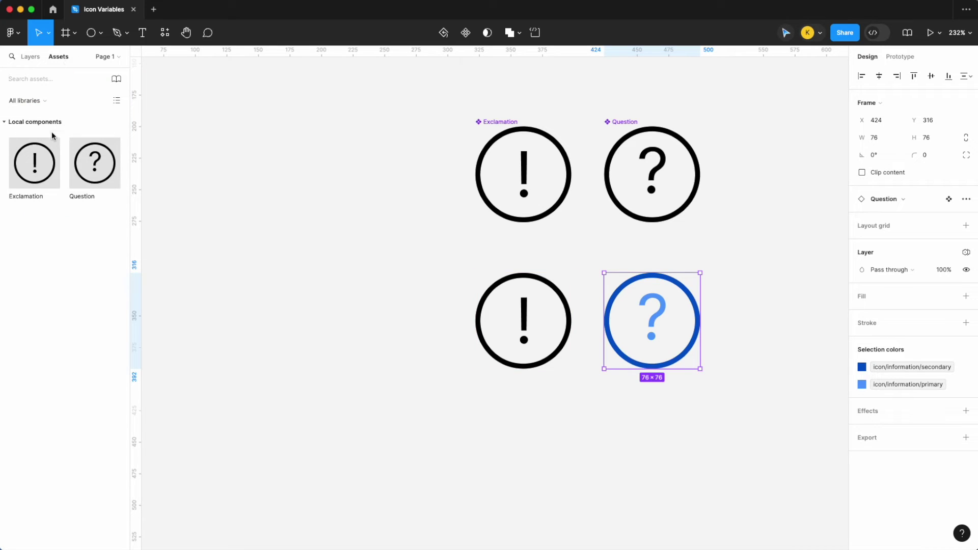
{"action": "left_click_drag", "start_coordinate": [141, 177], "coordinate": [651, 323]}
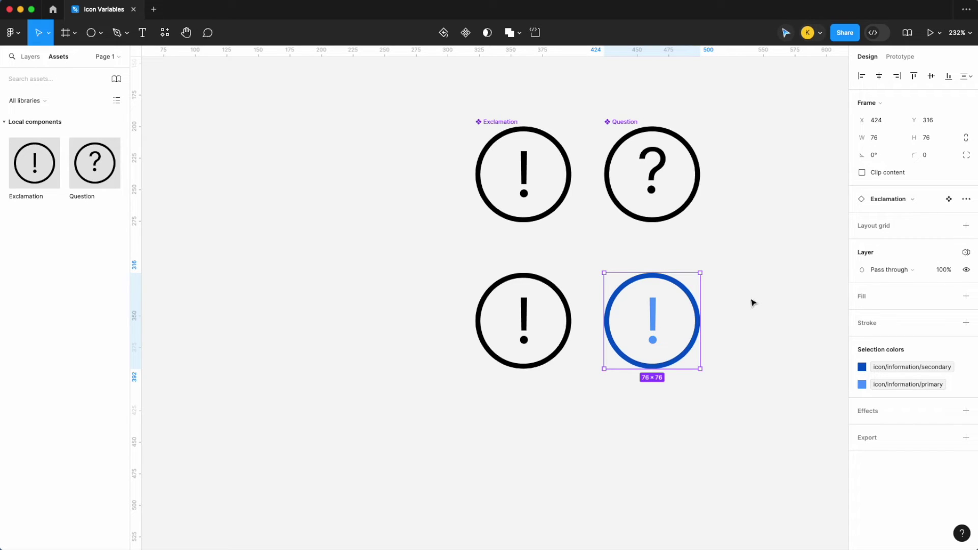
{"action": "left_click", "coordinate": [30, 57]}
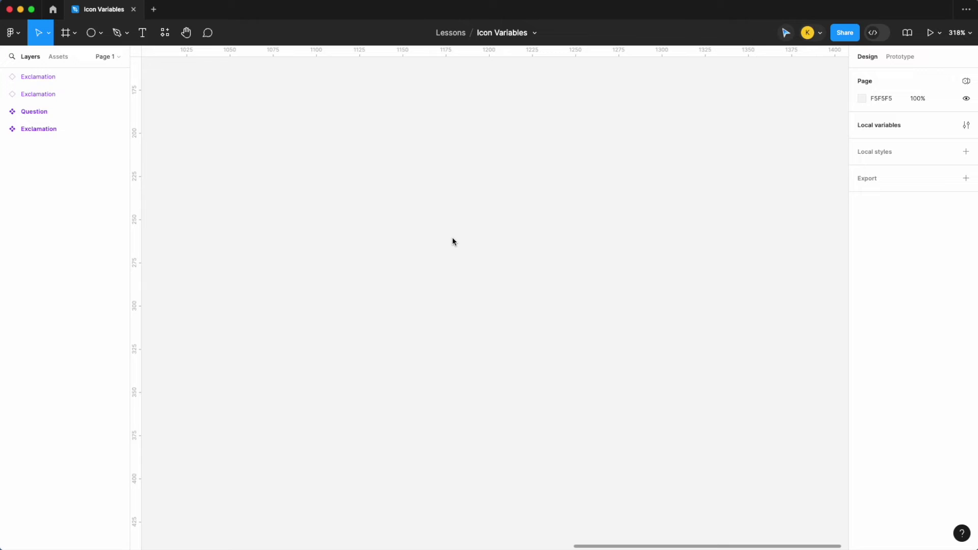
Step: Draw a square of about 79 by 79 on an empty area of the canvas
{"action": "left_click", "coordinate": [101, 33]}
{"action": "left_click", "coordinate": [100, 58]}
{"action": "left_click_drag", "start_coordinate": [388, 157], "coordinate": [525, 294]}
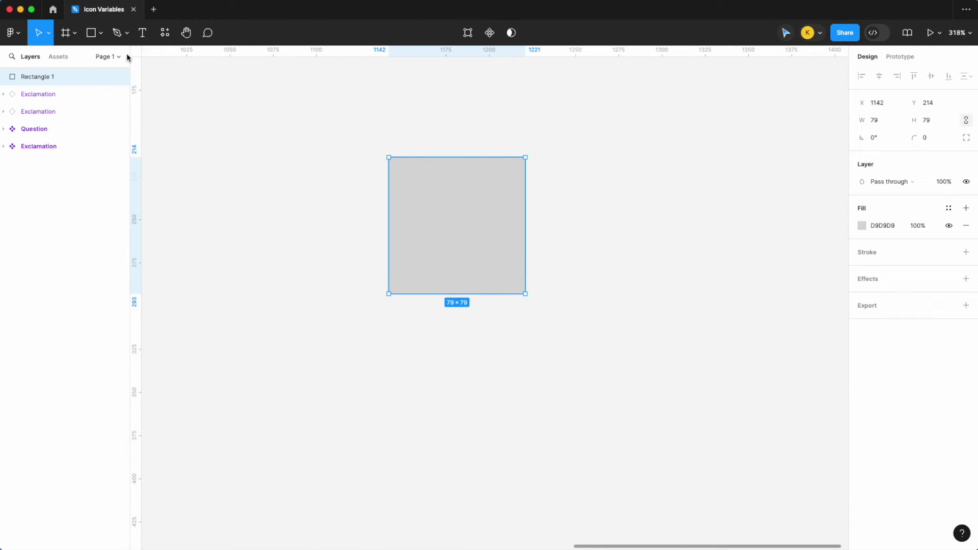
Step: Draw a circle of about 36 by 36 overlapping the square's upper-left corner
{"action": "left_click", "coordinate": [101, 33]}
{"action": "left_click", "coordinate": [97, 97]}
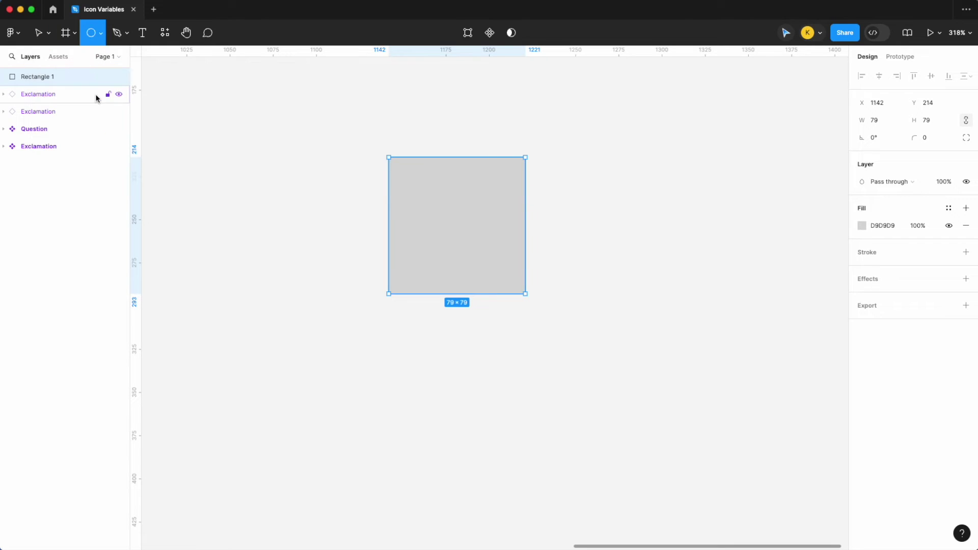
{"action": "scroll", "coordinate": [424, 185], "scroll_direction": "up", "scroll_amount": 3}
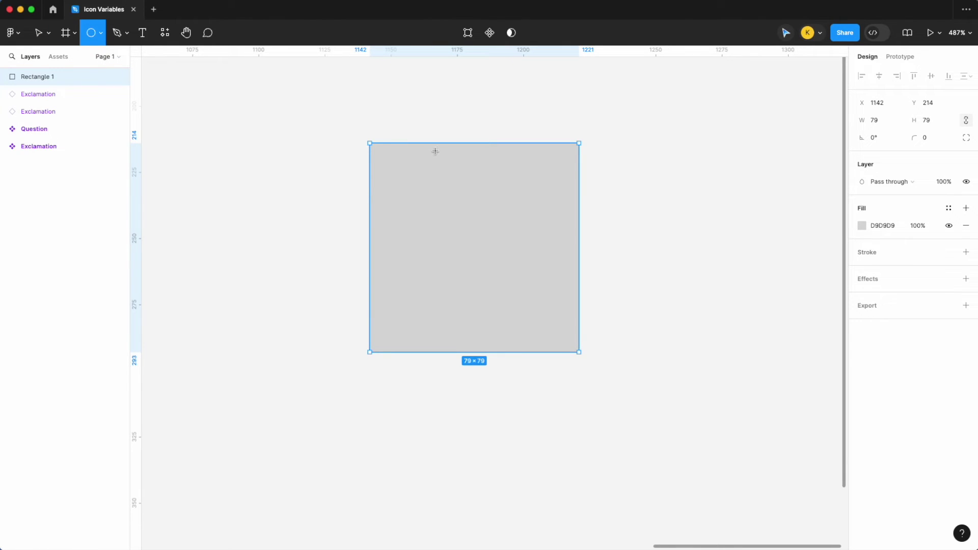
{"action": "left_click_drag", "start_coordinate": [352, 112], "coordinate": [447, 207]}
{"action": "left_click_drag", "start_coordinate": [415, 164], "coordinate": [415, 166]}
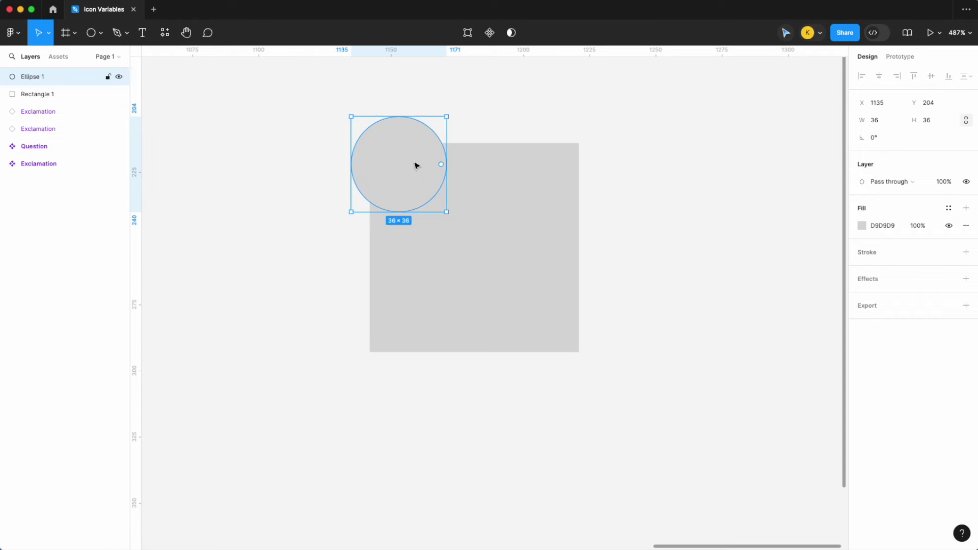
{"action": "left_click", "coordinate": [337, 220]}
Step: Combine the circle and the square with a Union selection and expand the union to show its layers
{"action": "left_click", "coordinate": [495, 224]}
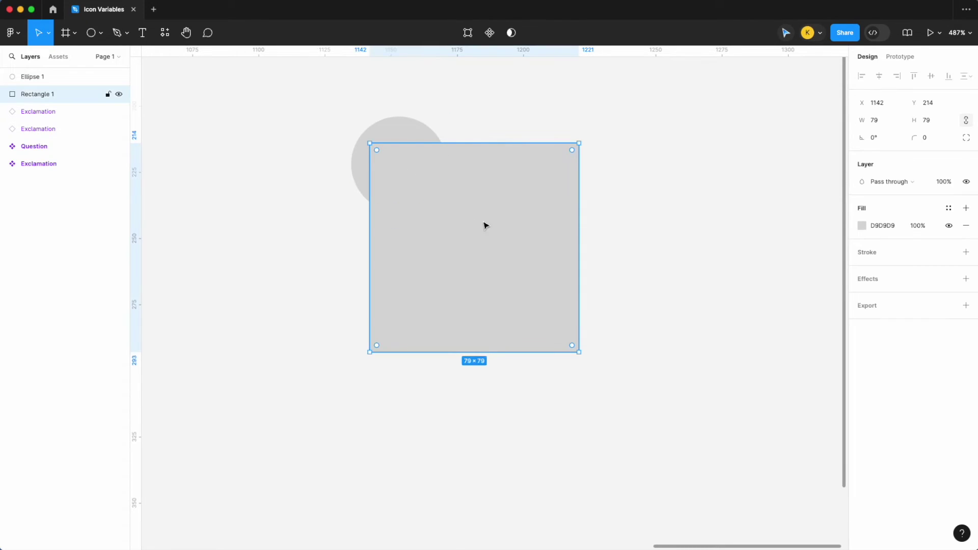
{"action": "left_click", "coordinate": [421, 130]}
{"action": "scroll", "coordinate": [566, 138], "scroll_direction": "down", "scroll_amount": 3}
{"action": "left_click", "coordinate": [566, 135]}
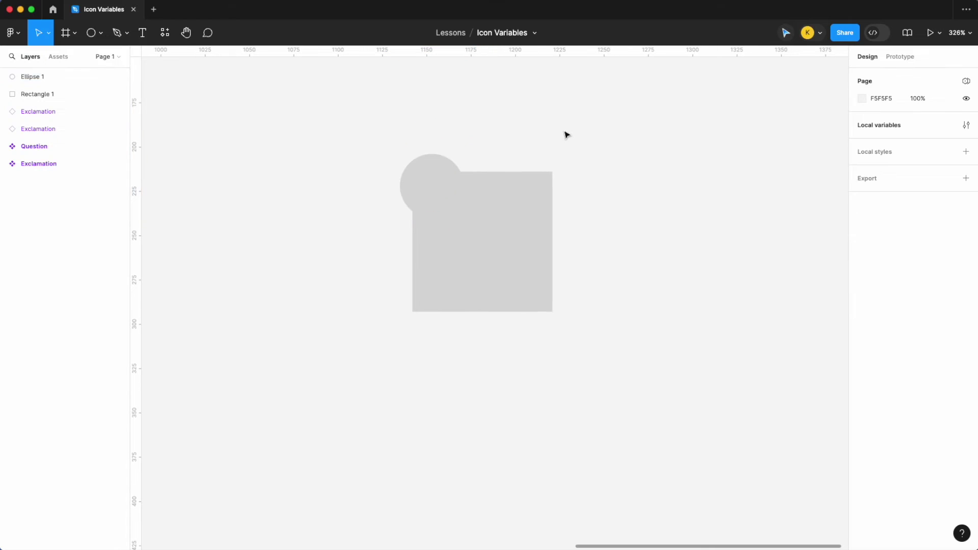
{"action": "left_click_drag", "start_coordinate": [618, 261], "coordinate": [426, 164]}
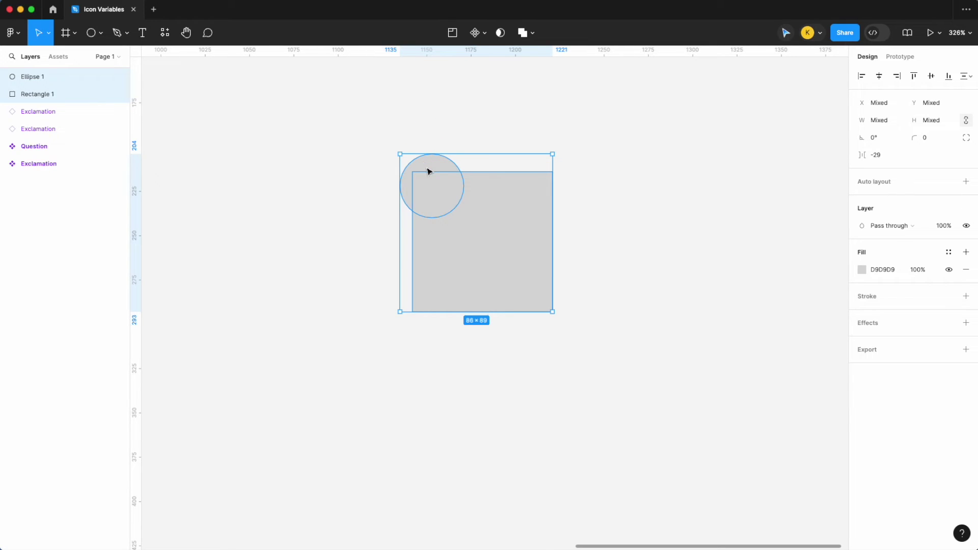
{"action": "left_click", "coordinate": [531, 33]}
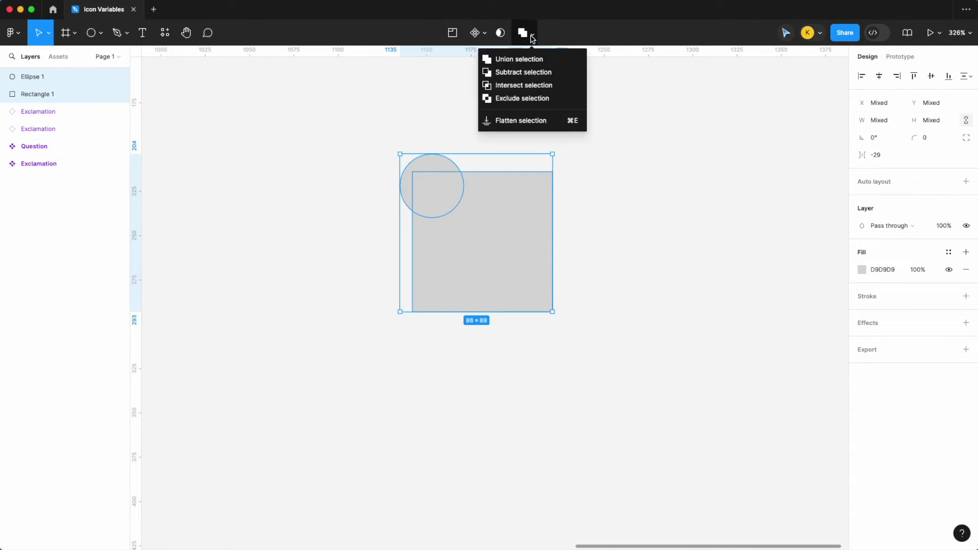
{"action": "left_click", "coordinate": [529, 59]}
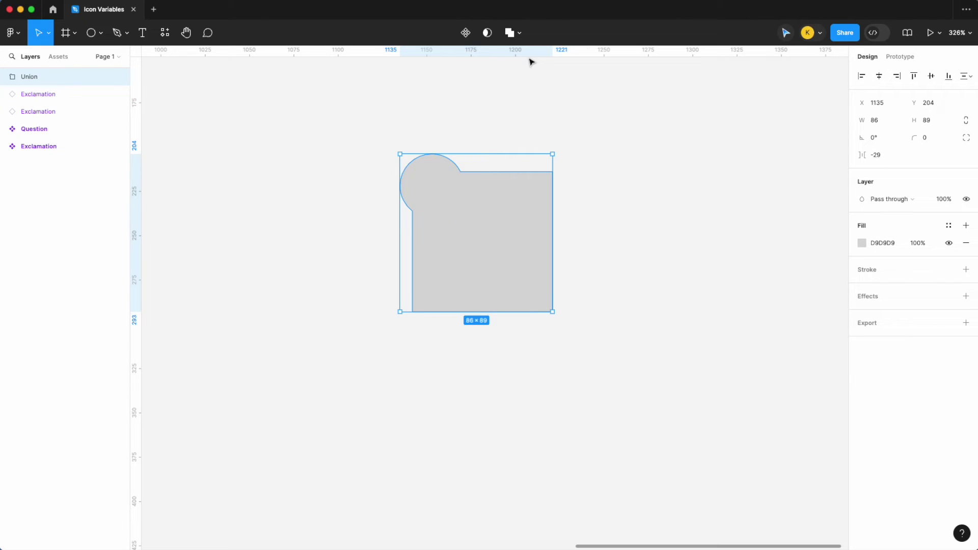
{"action": "left_click", "coordinate": [4, 77]}
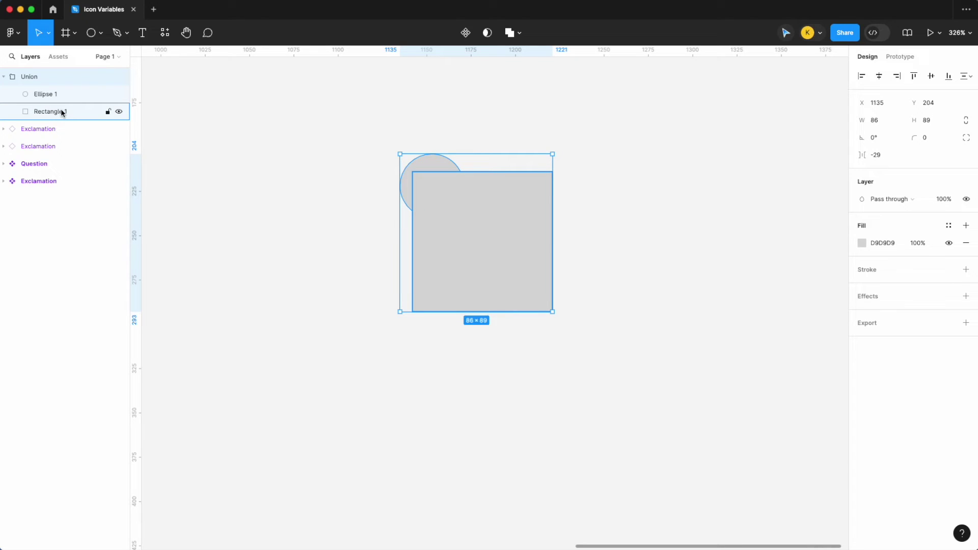
{"action": "left_click", "coordinate": [182, 133]}
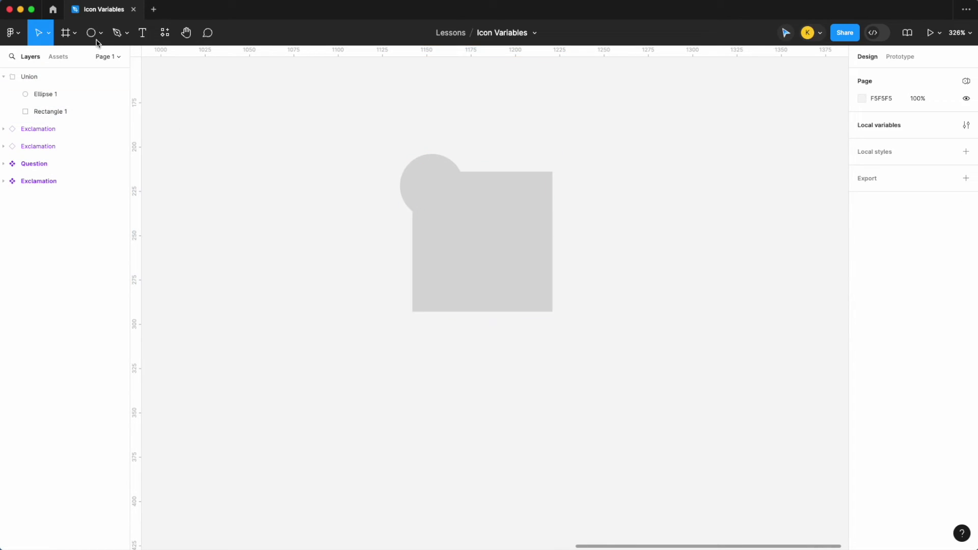
Step: Draw a circle of about 53 by 53 overlapping the union's upper-right corner
{"action": "left_click", "coordinate": [101, 39]}
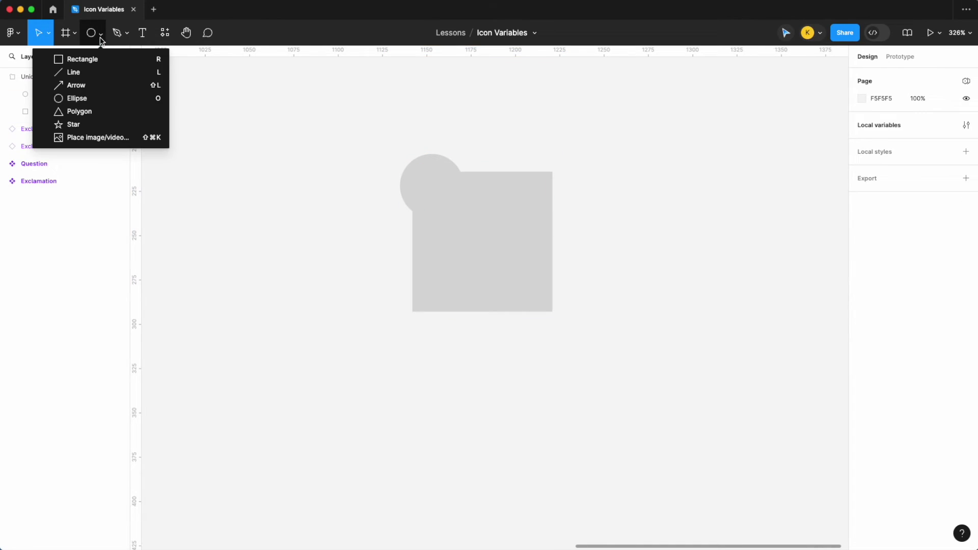
{"action": "left_click", "coordinate": [106, 98]}
{"action": "mouse_move", "coordinate": [496, 219]}
{"action": "left_mouse_down"}
{"action": "mouse_move", "coordinate": [583, 179]}
{"action": "mouse_move", "coordinate": [561, 179]}
{"action": "mouse_move", "coordinate": [547, 219]}
{"action": "left_mouse_up"}
Step: Set the new circle's fill to dark gray with the hex shorthand 66
{"action": "left_click", "coordinate": [859, 225]}
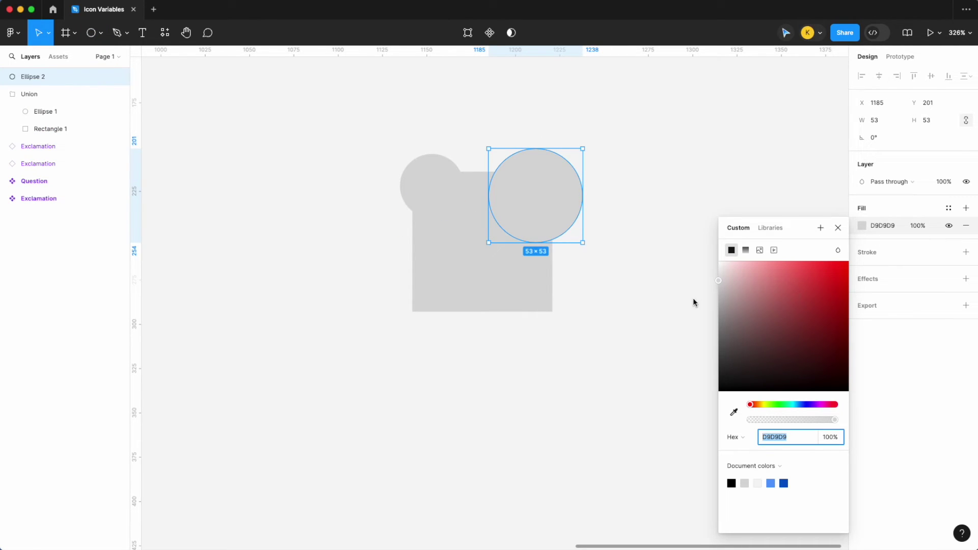
{"action": "type", "text": "B3"}
{"action": "key", "text": "Return"}
{"action": "type", "text": "66"}
{"action": "key", "text": "Return"}
{"action": "left_click", "coordinate": [619, 320]}
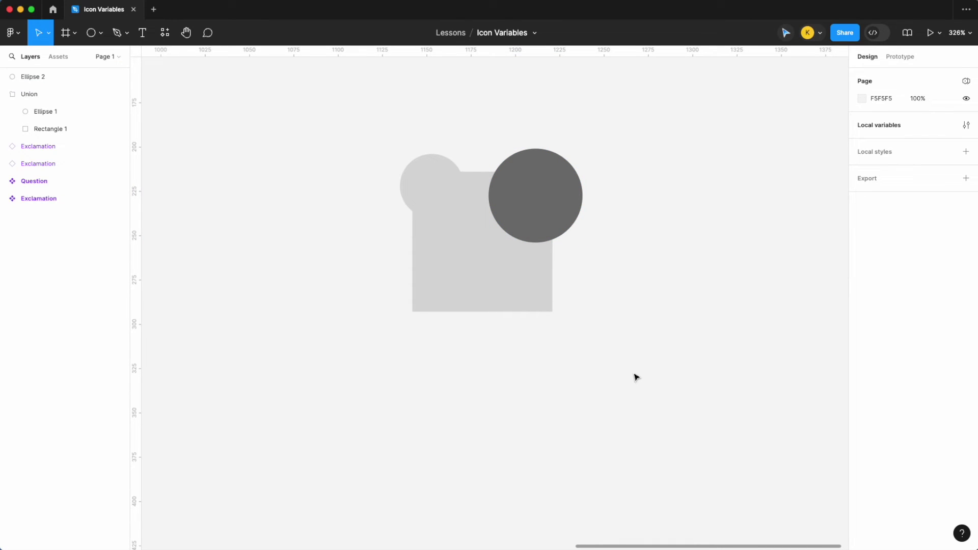
Step: Select the dark circle together with the union and wrap both in a frame
{"action": "left_click_drag", "start_coordinate": [635, 376], "coordinate": [431, 172]}
{"action": "left_click", "coordinate": [649, 246]}
{"action": "left_click", "coordinate": [4, 94]}
{"action": "left_click_drag", "start_coordinate": [600, 355], "coordinate": [364, 171]}
{"action": "right_click", "coordinate": [502, 194]}
{"action": "left_click", "coordinate": [536, 323]}
{"action": "left_click", "coordinate": [652, 255]}
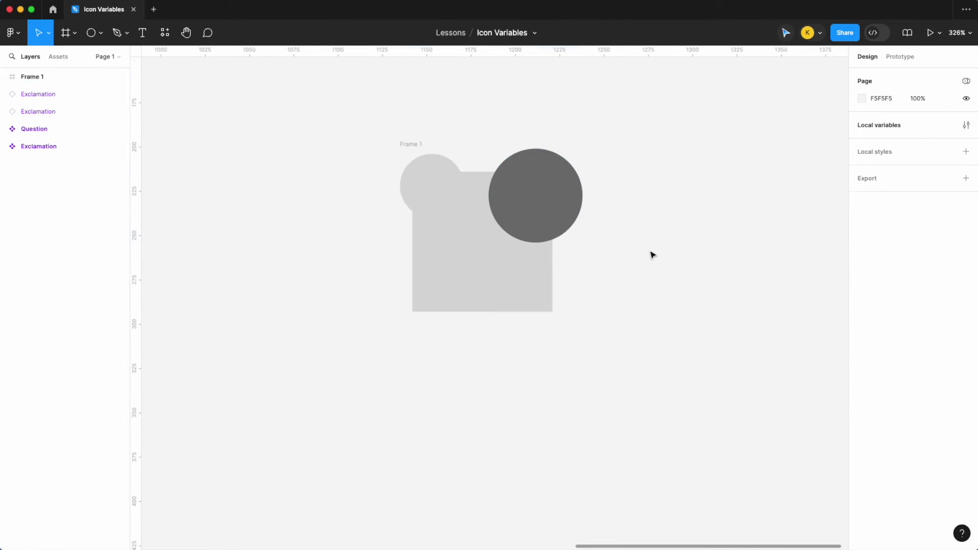
Step: Expand the new frame's layers and rename the union layer as primary
{"action": "left_click", "coordinate": [4, 77]}
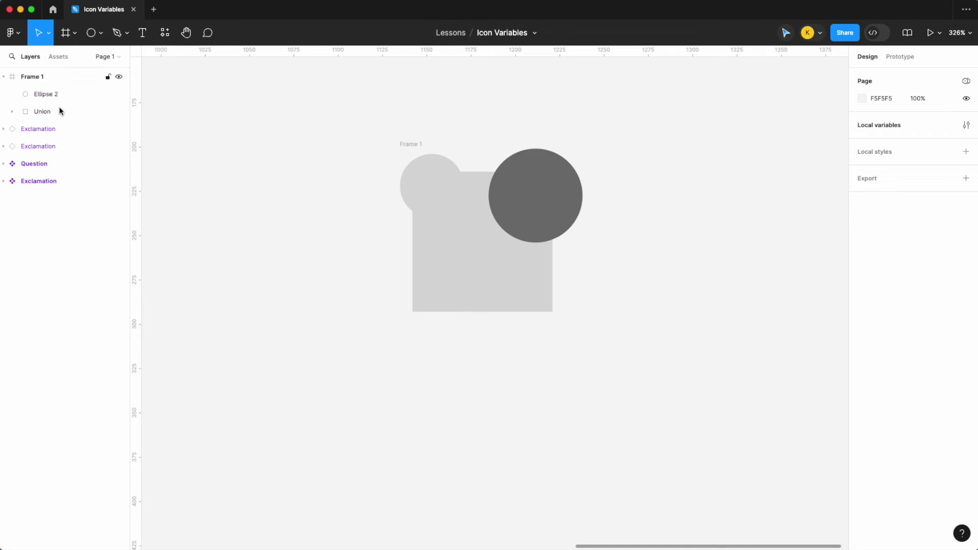
{"action": "double_click", "coordinate": [45, 112]}
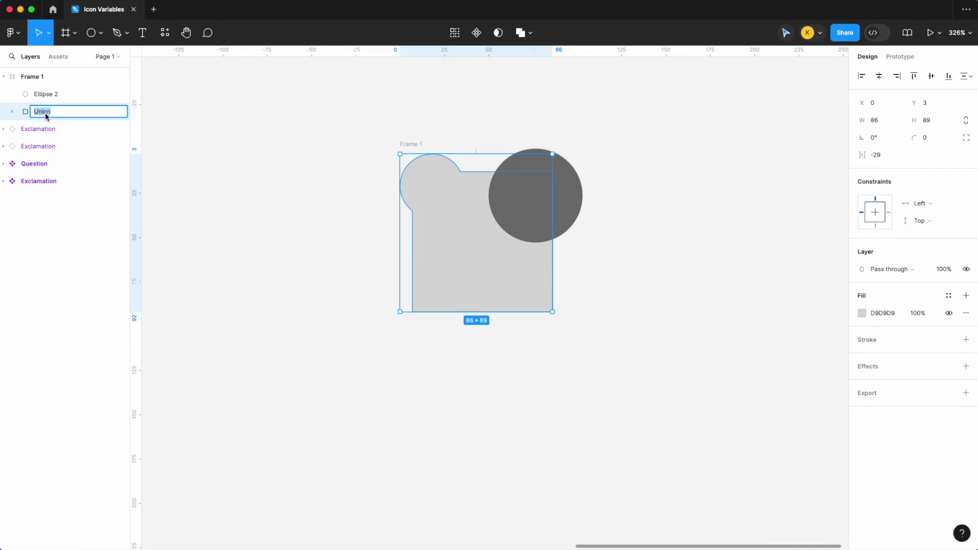
{"action": "type", "text": "[rimary"}
{"action": "key", "text": "super+a"}
{"action": "type", "text": "pr"}
{"action": "key", "text": "Return"}
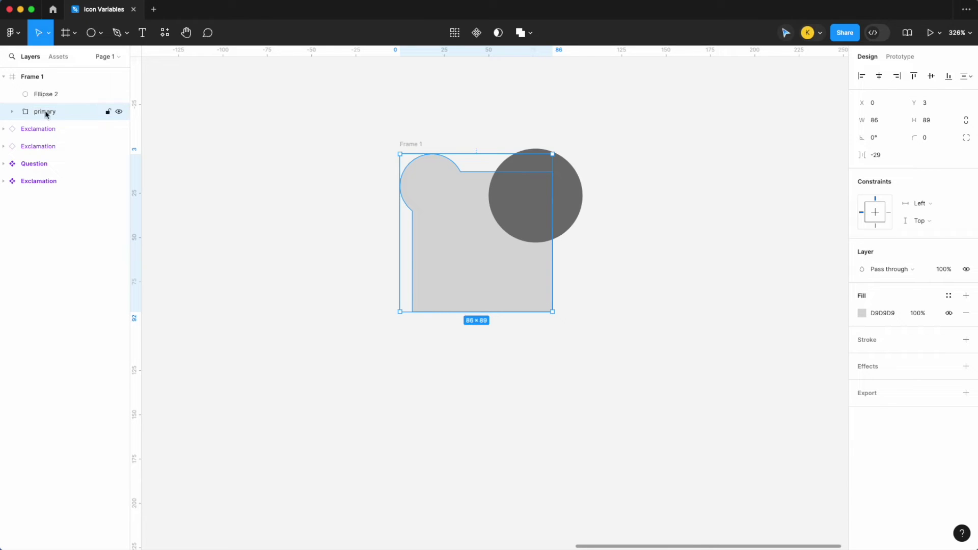
Step: Rename the frame's dark circle layer as secondary
{"action": "double_click", "coordinate": [59, 94]}
{"action": "type", "text": "seconda"}
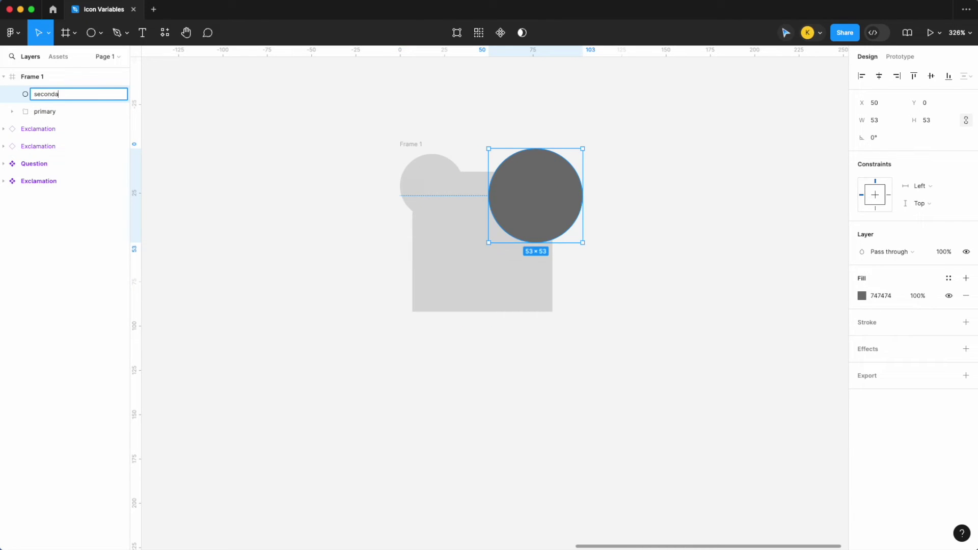
{"action": "type", "text": "ry"}
{"action": "left_click", "coordinate": [349, 236]}
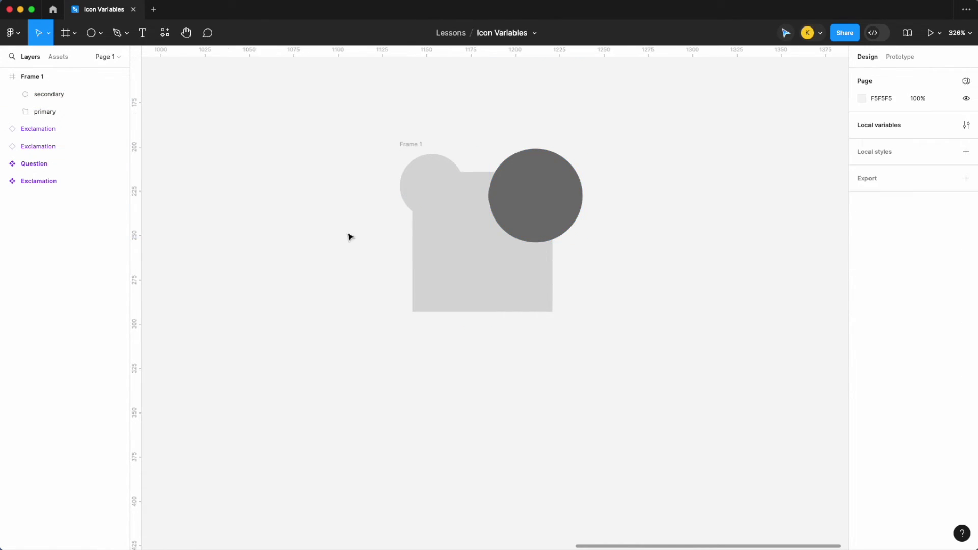
Step: Draw a star of about 91 by 91 in the empty canvas area beside the framed shapes
{"action": "left_click", "coordinate": [100, 34]}
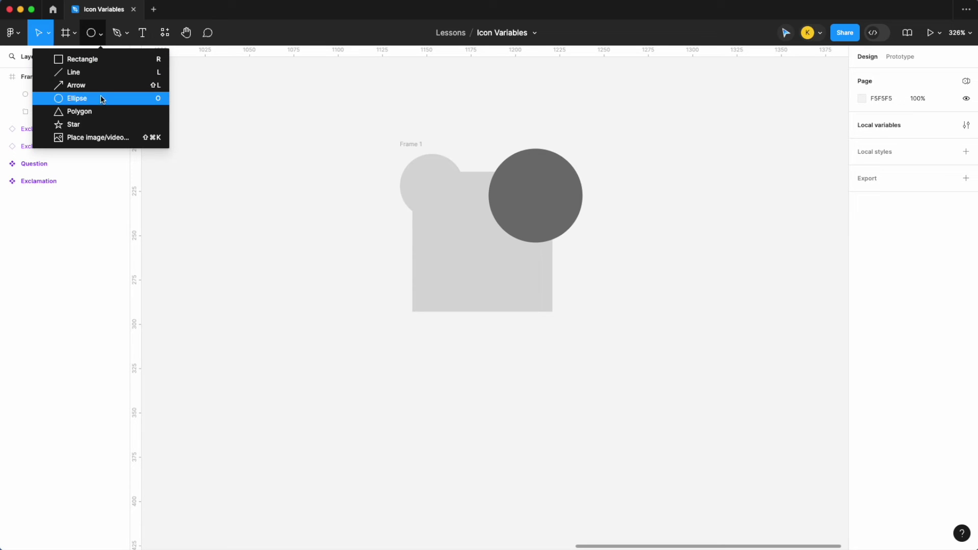
{"action": "left_click", "coordinate": [107, 124]}
{"action": "scroll", "coordinate": [448, 371], "scroll_direction": "right", "scroll_amount": 10}
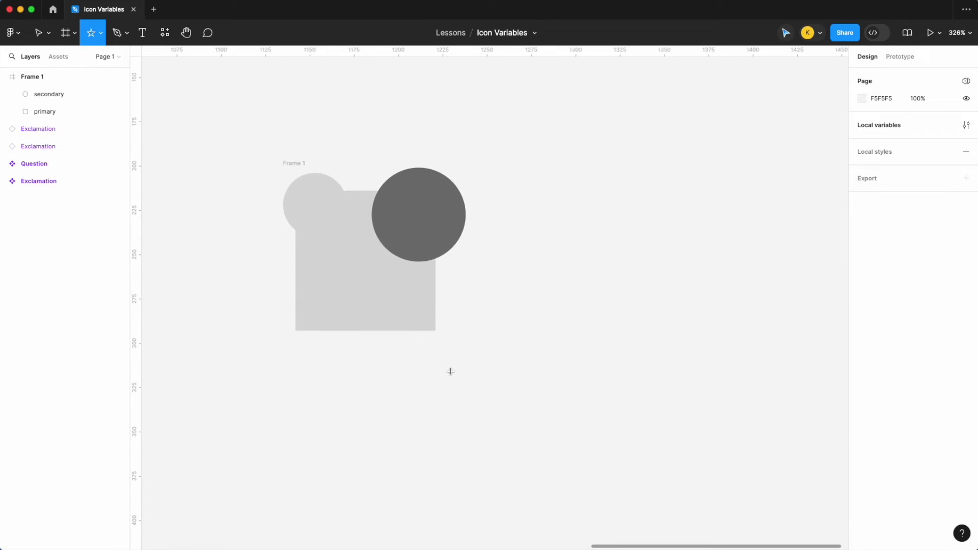
{"action": "mouse_move", "coordinate": [414, 335]}
{"action": "left_mouse_down"}
{"action": "mouse_move", "coordinate": [552, 248]}
{"action": "mouse_move", "coordinate": [577, 175]}
{"action": "left_mouse_up"}
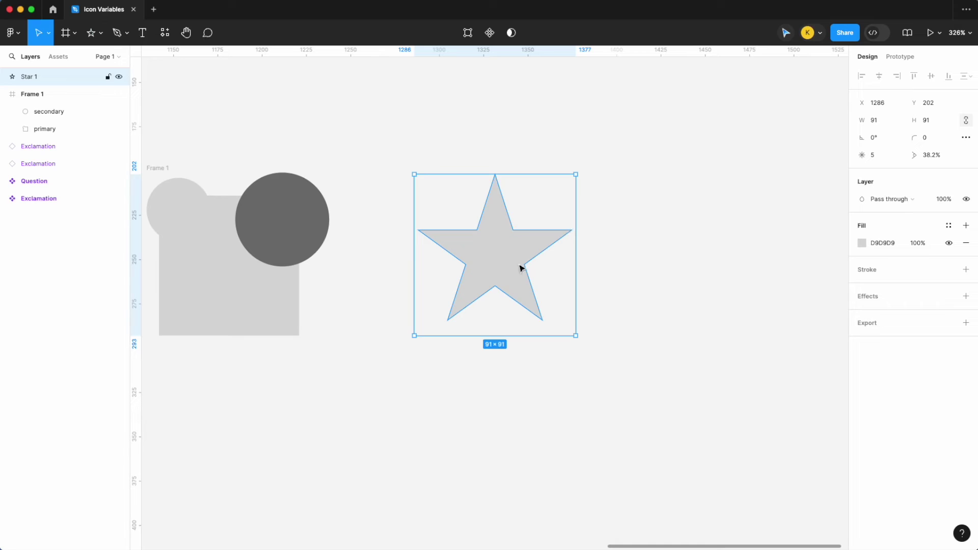
{"action": "left_click_drag", "start_coordinate": [513, 267], "coordinate": [537, 270]}
Step: Draw a triangle with the Polygon tool so it overlaps the star's upper-left side
{"action": "left_click", "coordinate": [100, 35]}
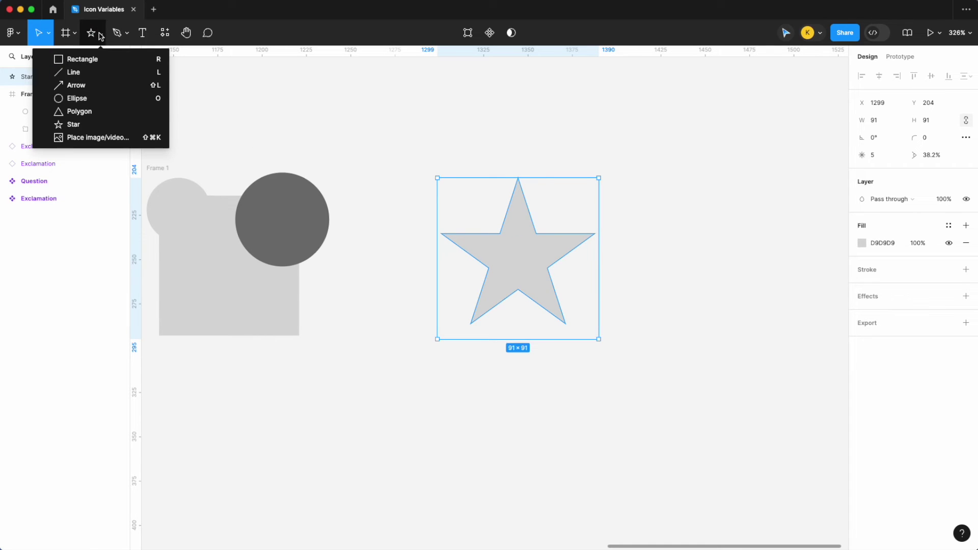
{"action": "left_click", "coordinate": [97, 111]}
{"action": "left_click_drag", "start_coordinate": [444, 287], "coordinate": [551, 180]}
{"action": "left_click_drag", "start_coordinate": [491, 240], "coordinate": [485, 242]}
{"action": "left_click", "coordinate": [710, 312]}
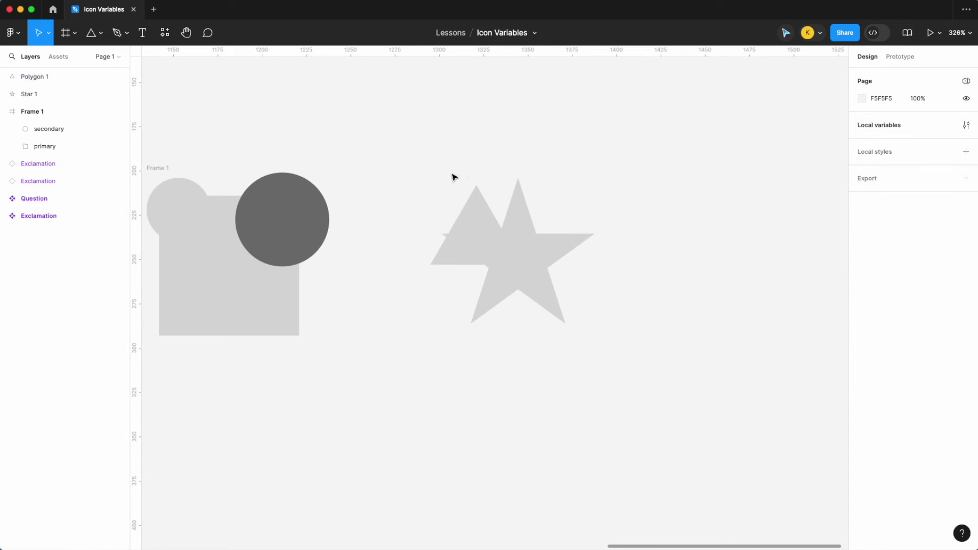
Step: Combine the star and the triangle with a Union selection
{"action": "left_click_drag", "start_coordinate": [452, 176], "coordinate": [535, 236]}
{"action": "left_click", "coordinate": [533, 32]}
{"action": "left_click", "coordinate": [535, 58]}
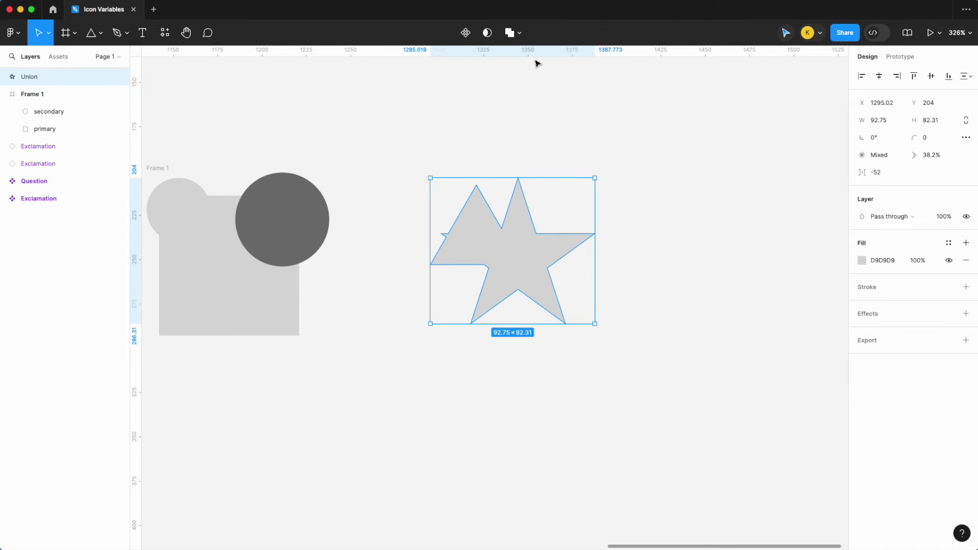
Step: Draw a circle of about 45 by 45 over the lower part of the star union
{"action": "left_click", "coordinate": [100, 36]}
{"action": "left_click", "coordinate": [91, 97]}
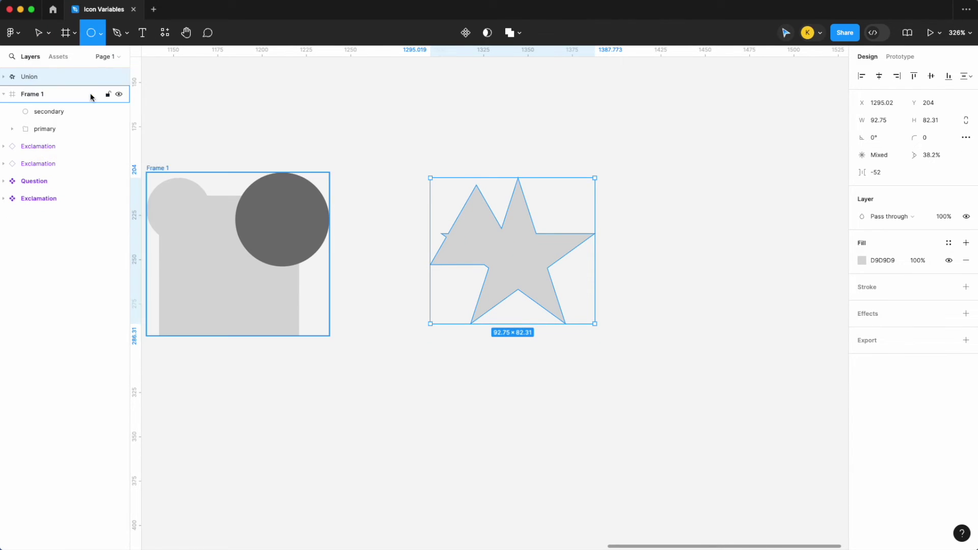
{"action": "left_click_drag", "start_coordinate": [462, 253], "coordinate": [541, 286]}
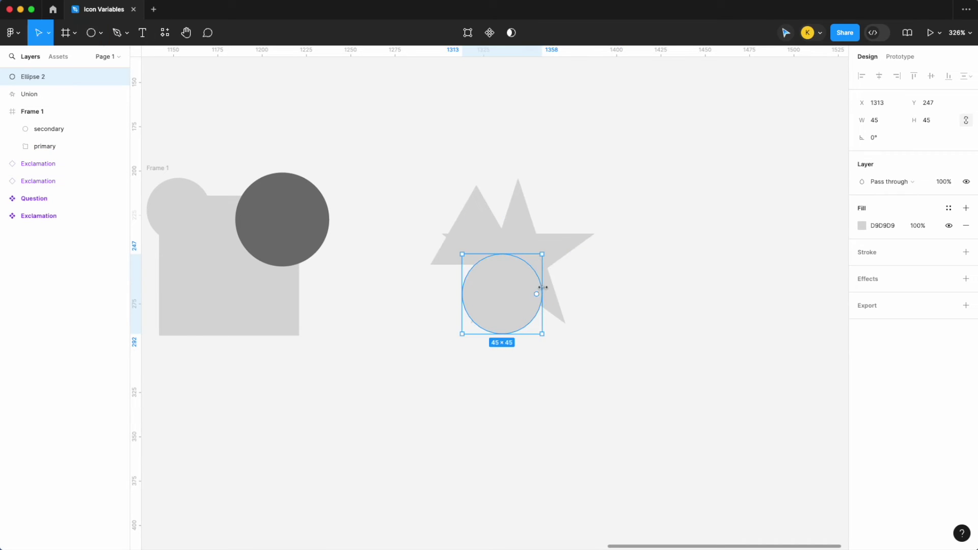
Step: Set the new circle's fill to dark gray 4C4C4C
{"action": "left_click", "coordinate": [862, 226]}
{"action": "left_click_drag", "start_coordinate": [775, 310], "coordinate": [648, 359]}
{"action": "scroll", "coordinate": [649, 359], "scroll_direction": "left", "scroll_amount": 3}
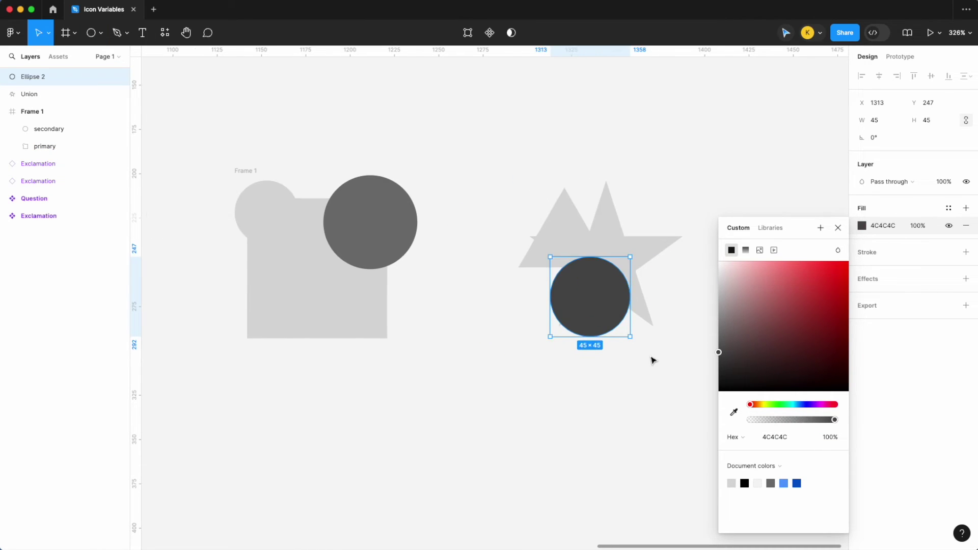
{"action": "left_click", "coordinate": [611, 241]}
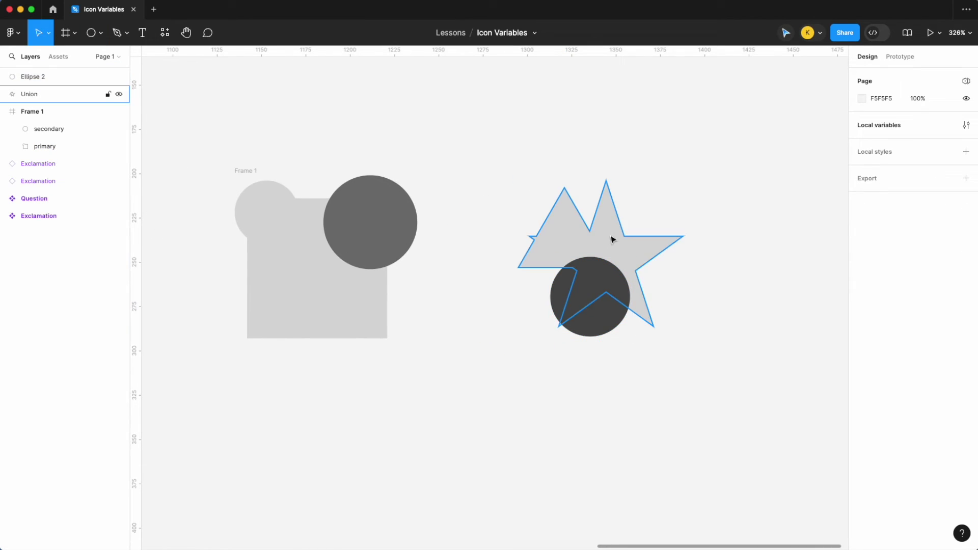
Step: Rename the star union layer as primary
{"action": "double_click", "coordinate": [40, 94]}
{"action": "key", "text": "BackSpace"}
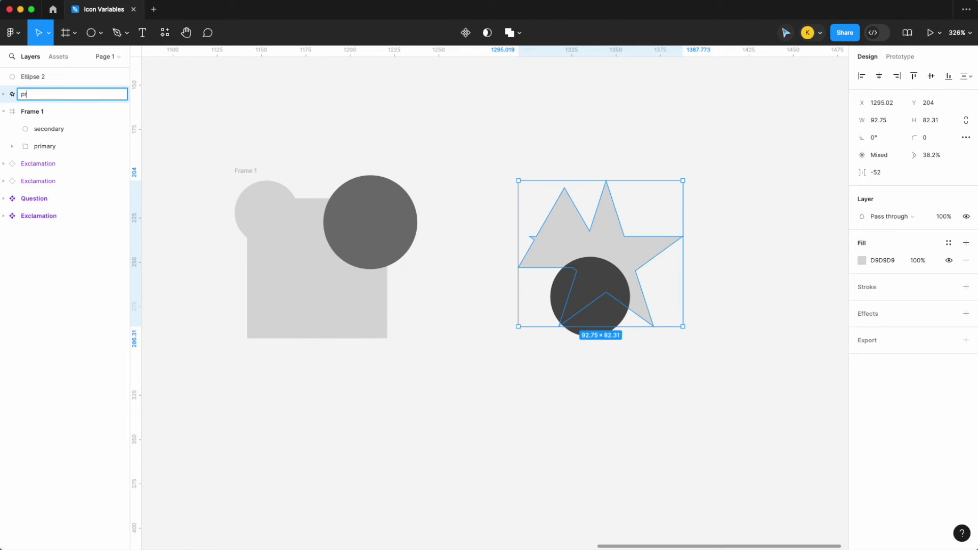
{"action": "key", "text": "Return"}
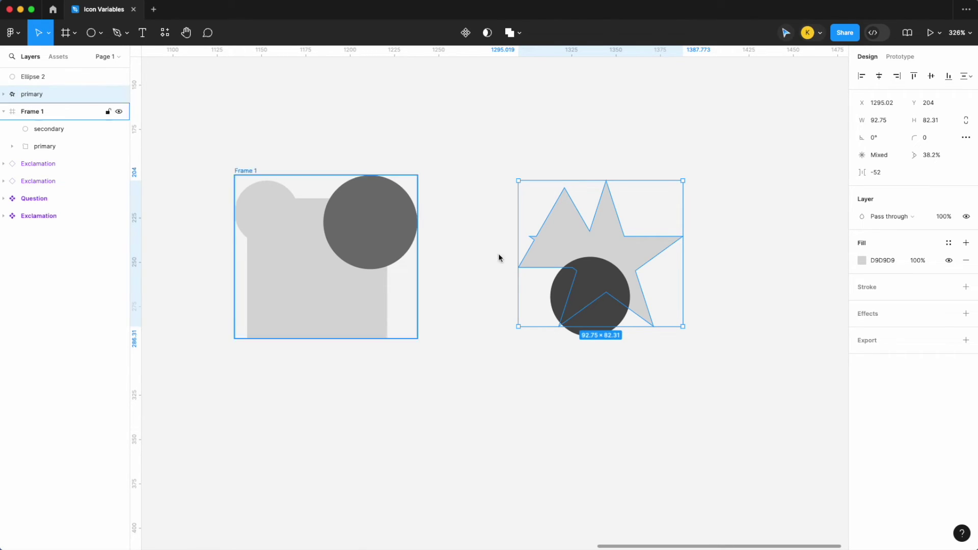
Step: Rename the circle layer over the star as secondary
{"action": "left_click", "coordinate": [618, 284]}
{"action": "double_click", "coordinate": [42, 76]}
{"action": "type", "text": "s"}
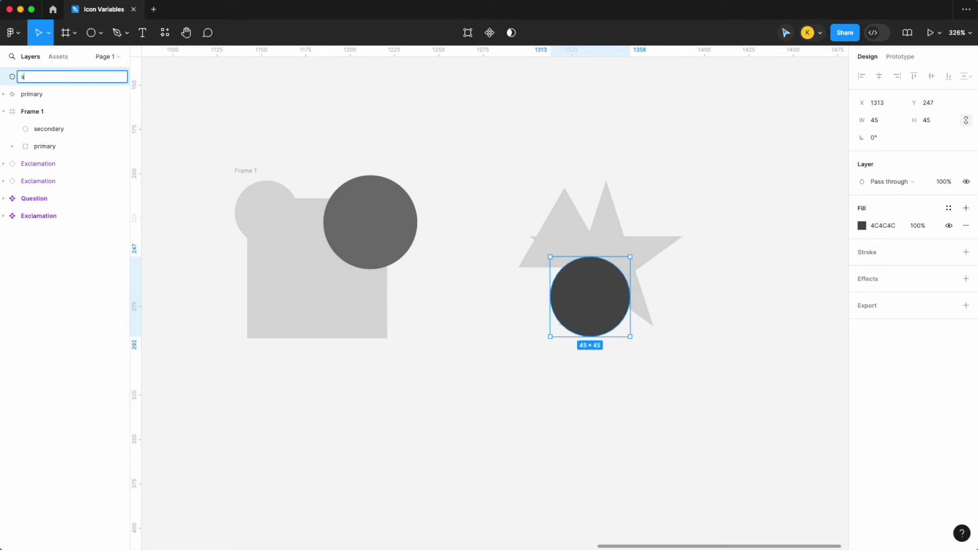
{"action": "type", "text": "econdary"}
{"action": "key", "text": "Return"}
{"action": "left_click", "coordinate": [642, 379]}
Step: Wrap the star union and its dark circle together in a frame
{"action": "left_click_drag", "start_coordinate": [664, 395], "coordinate": [585, 226]}
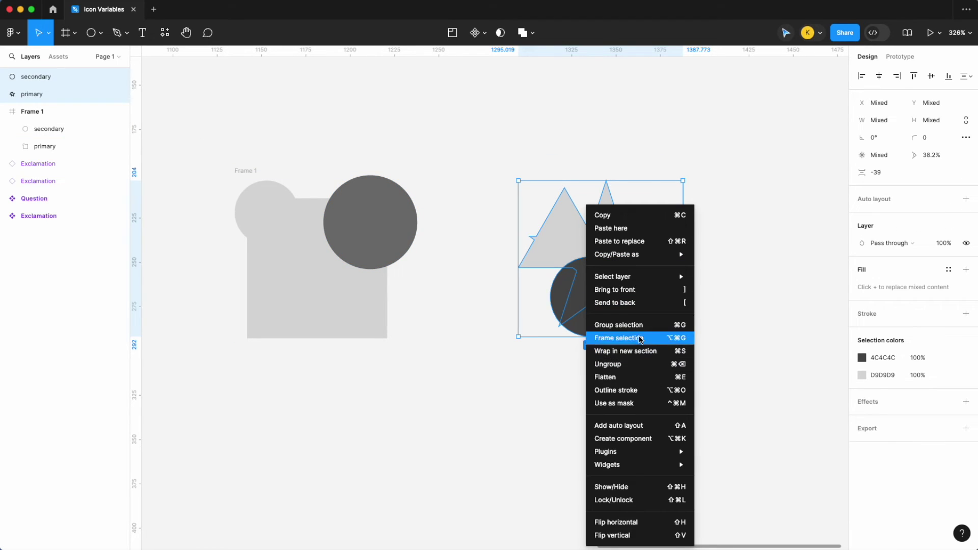
{"action": "left_click", "coordinate": [641, 338]}
{"action": "left_click", "coordinate": [253, 168]}
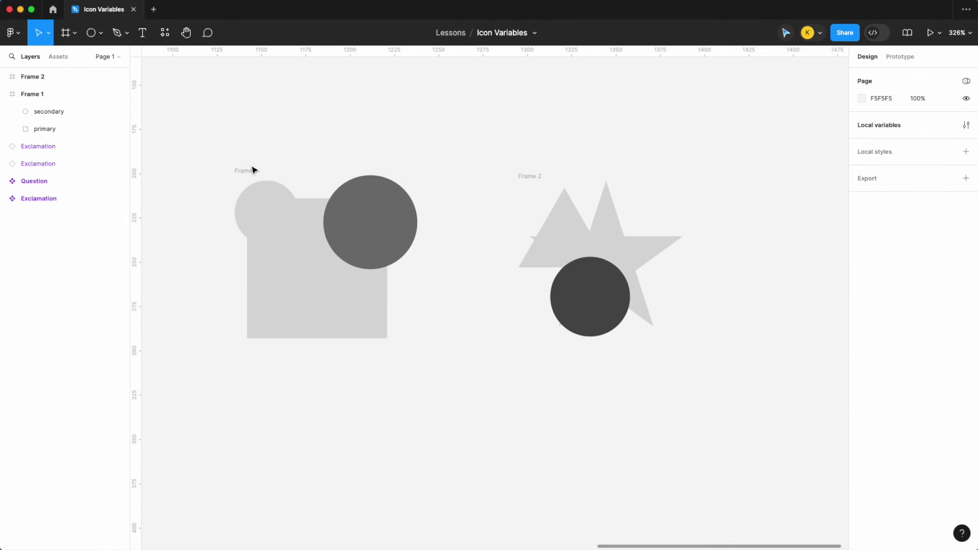
Step: Rename the square-based frame as Icon 1 and the star-based frame as icon 2
{"action": "left_click", "coordinate": [253, 172]}
{"action": "double_click", "coordinate": [253, 172]}
{"action": "type", "text": "Icon 1"}
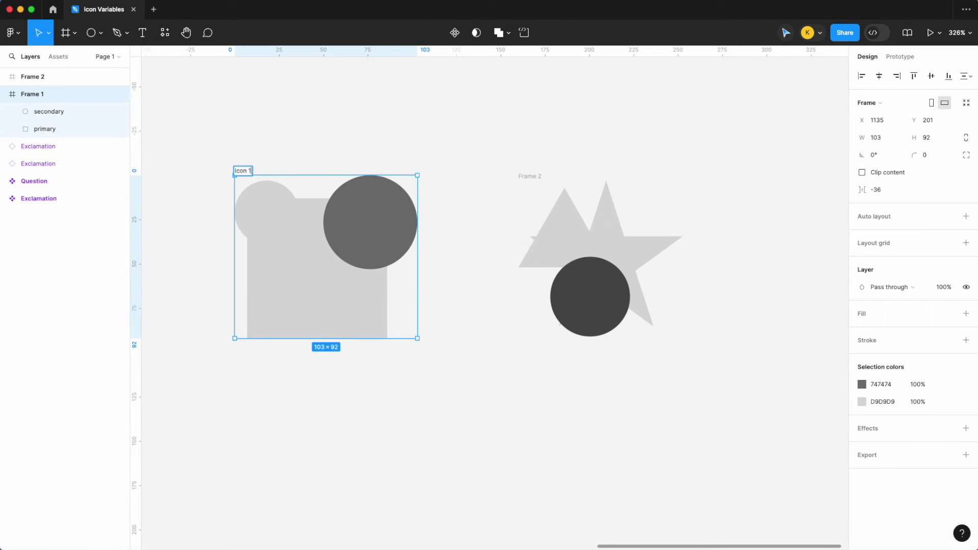
{"action": "key", "text": "Return"}
{"action": "double_click", "coordinate": [530, 176]}
{"action": "type", "text": "Icon 2"}
{"action": "key", "text": "Return"}
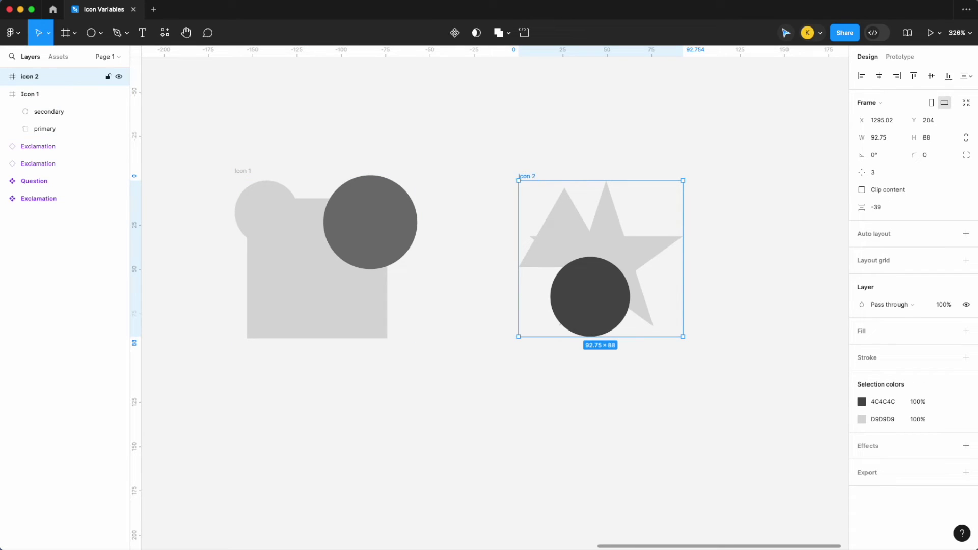
Step: Turn the Icon 1 frame and the icon 2 frame into separate components
{"action": "left_click", "coordinate": [245, 170]}
{"action": "right_click", "coordinate": [247, 167]}
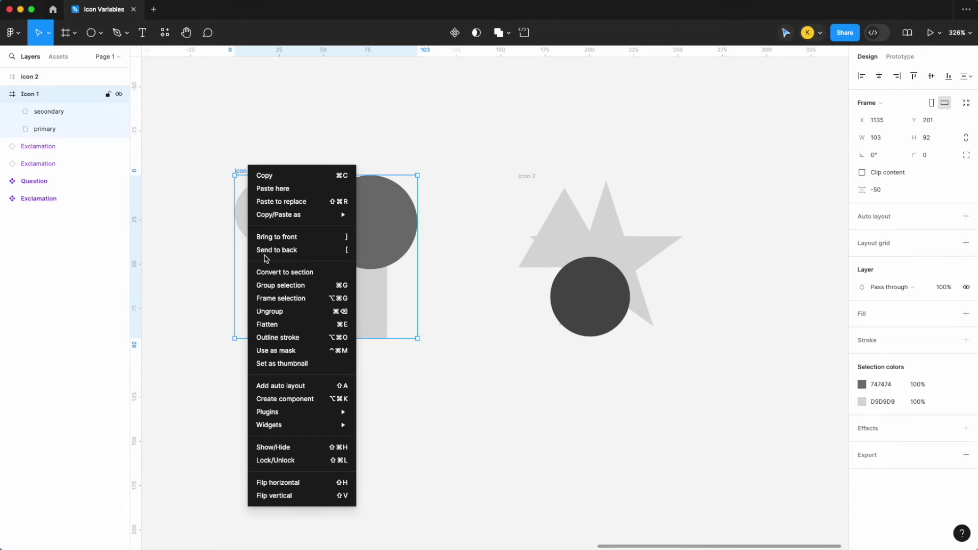
{"action": "left_click", "coordinate": [285, 399]}
{"action": "right_click", "coordinate": [531, 178]}
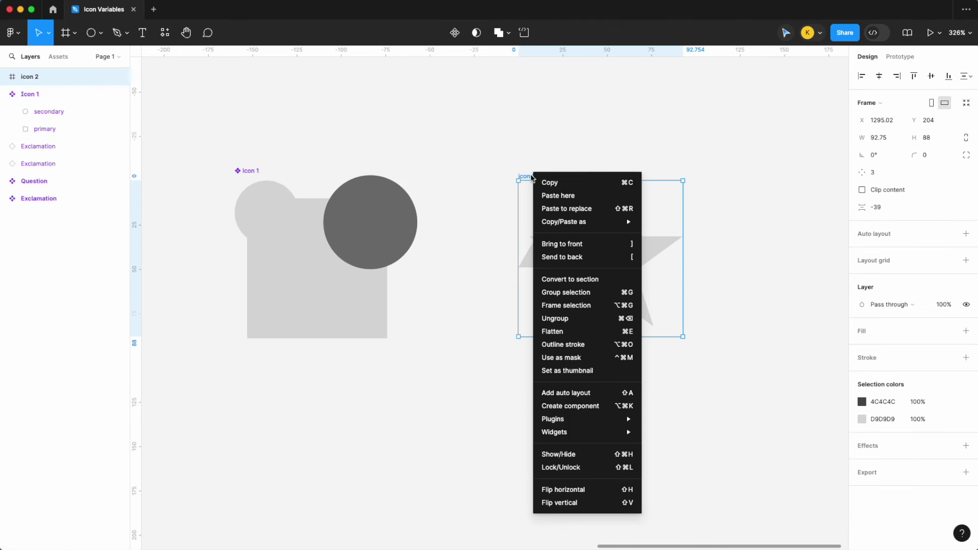
{"action": "left_click", "coordinate": [570, 406]}
Step: Duplicate both icon components as instances and place each one below its main component
{"action": "scroll", "coordinate": [579, 406], "scroll_direction": "down", "scroll_amount": 3}
{"action": "left_click", "coordinate": [450, 278]}
{"action": "key", "text": "super+d"}
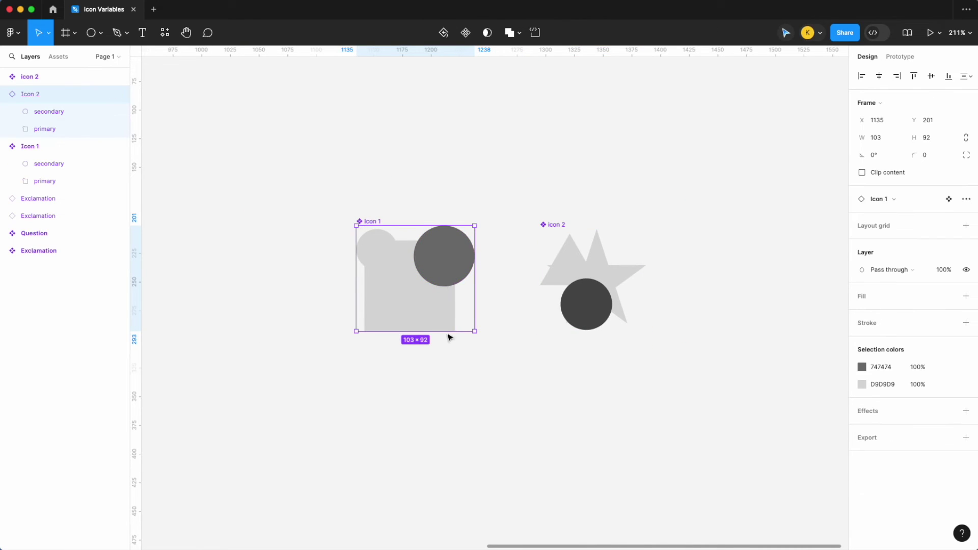
{"action": "left_click", "coordinate": [605, 273]}
{"action": "key", "text": "super+d"}
{"action": "left_click_drag", "start_coordinate": [607, 388], "coordinate": [605, 407]}
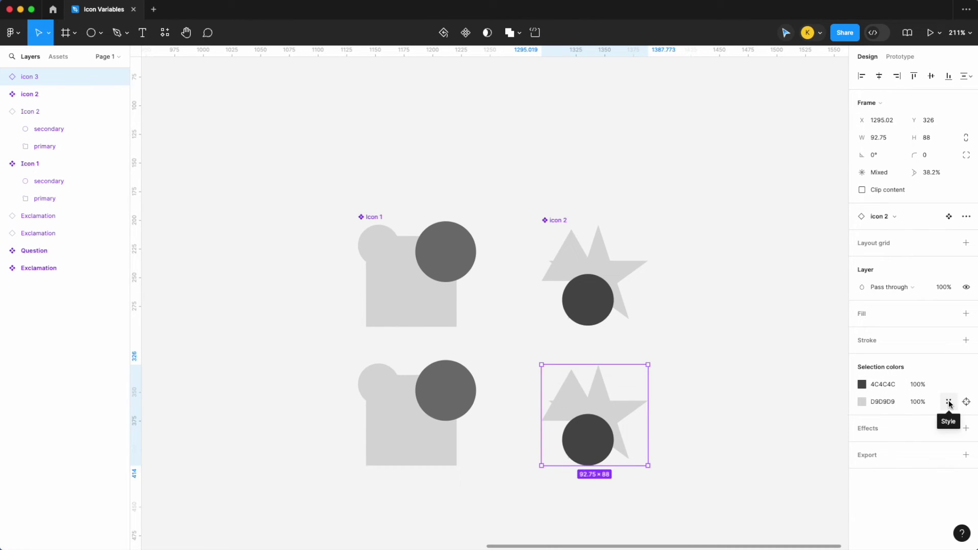
Step: Apply the icon/information/primary variable to the light gray color of the star instance
{"action": "left_click", "coordinate": [949, 402]}
{"action": "scroll", "coordinate": [754, 479], "scroll_direction": "down", "scroll_amount": 2}
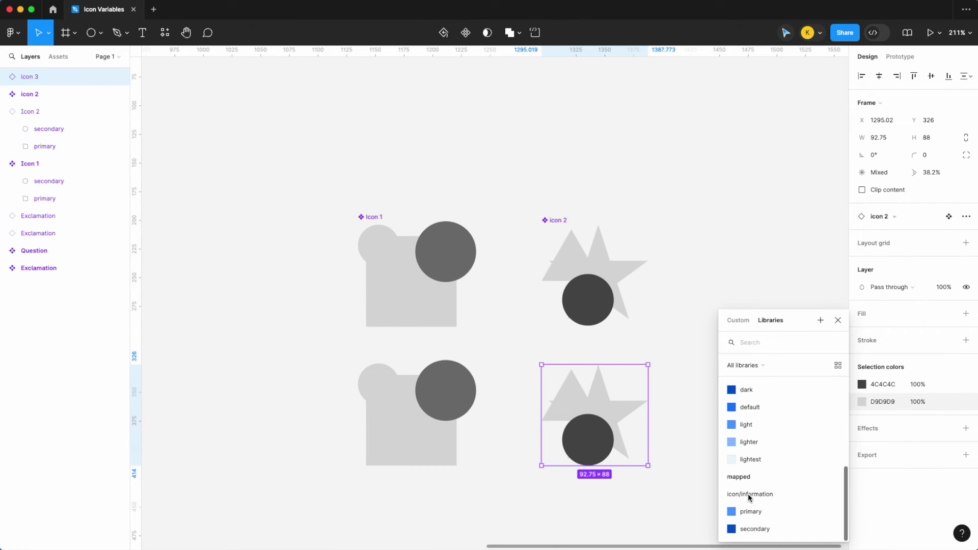
{"action": "left_click", "coordinate": [777, 516]}
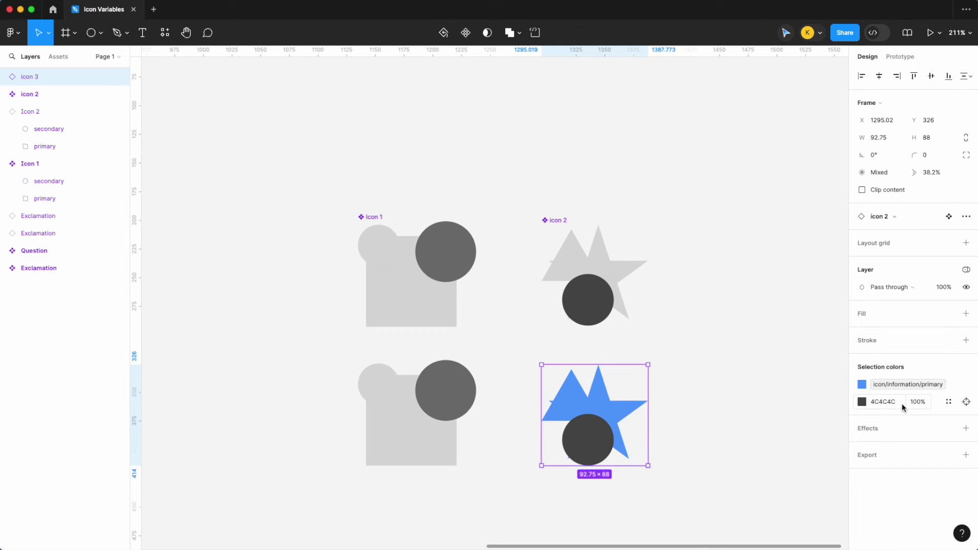
Step: Apply the icon/information/secondary variable to the dark gray color of the star instance
{"action": "left_click", "coordinate": [947, 402]}
{"action": "scroll", "coordinate": [787, 510], "scroll_direction": "down", "scroll_amount": 2}
{"action": "left_click", "coordinate": [765, 529]}
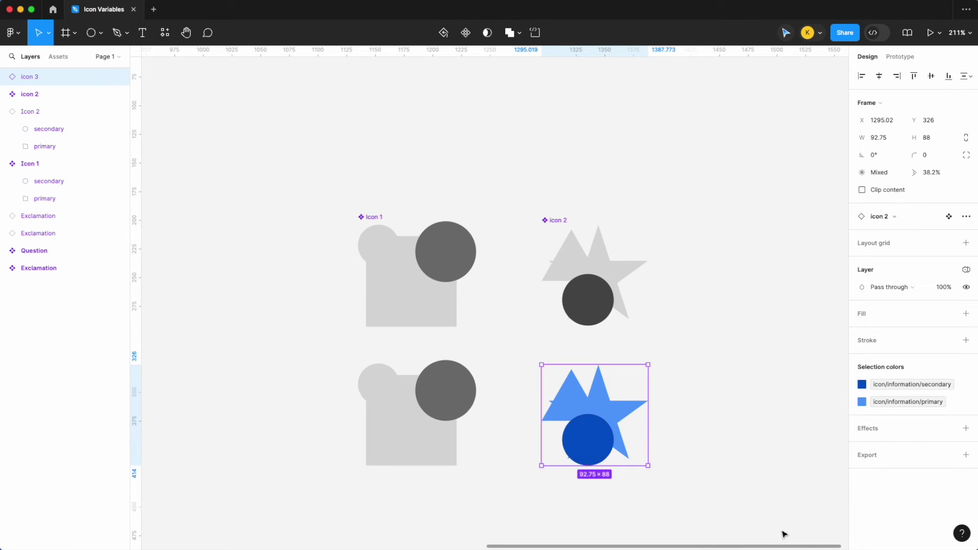
Step: Swap the blue star instance for the Icon 1 component from the local assets
{"action": "left_click", "coordinate": [731, 459]}
{"action": "left_click", "coordinate": [53, 57]}
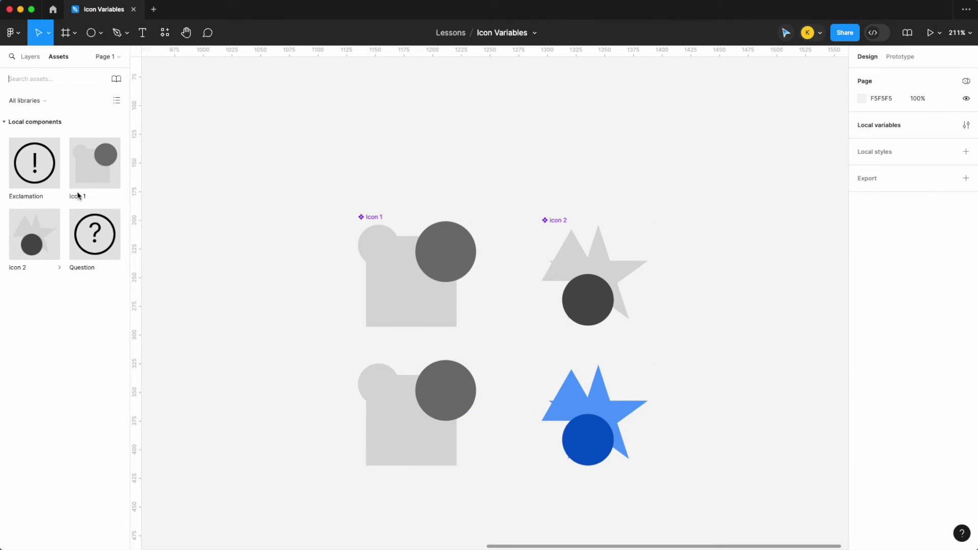
{"action": "left_click_drag", "start_coordinate": [99, 170], "coordinate": [595, 415]}
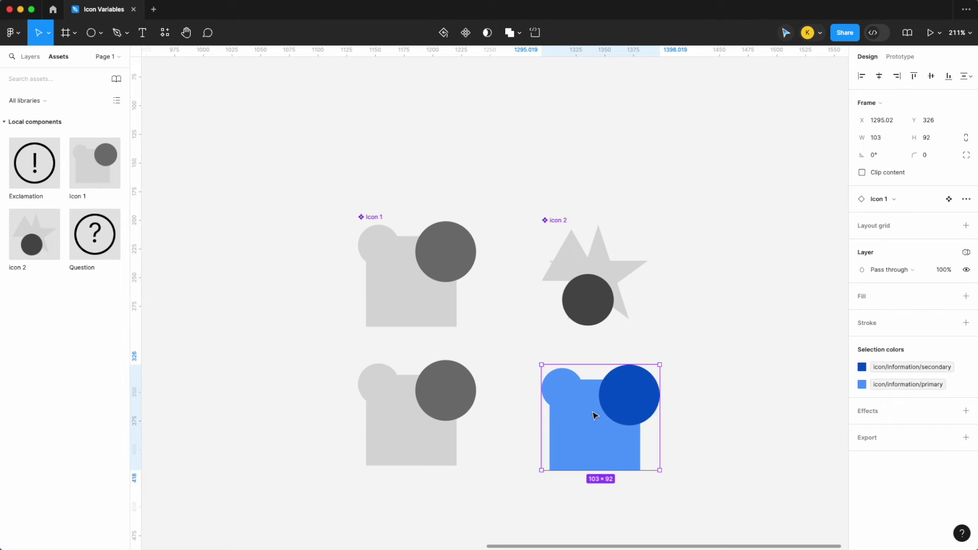
Step: Expand the swapped instance's layers and collapse the other Icon 1 layers to examine the primary and secondary names
{"action": "left_click", "coordinate": [34, 58]}
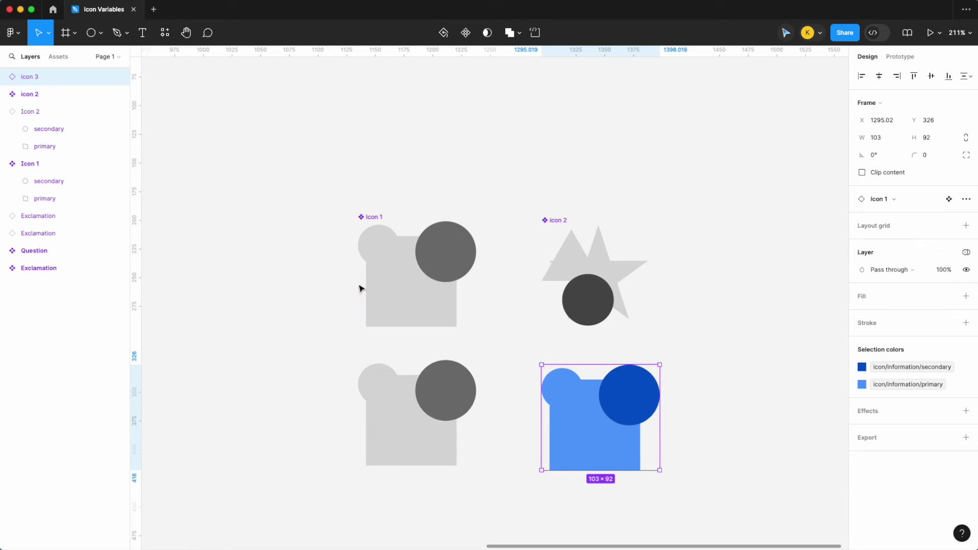
{"action": "left_click", "coordinate": [4, 77]}
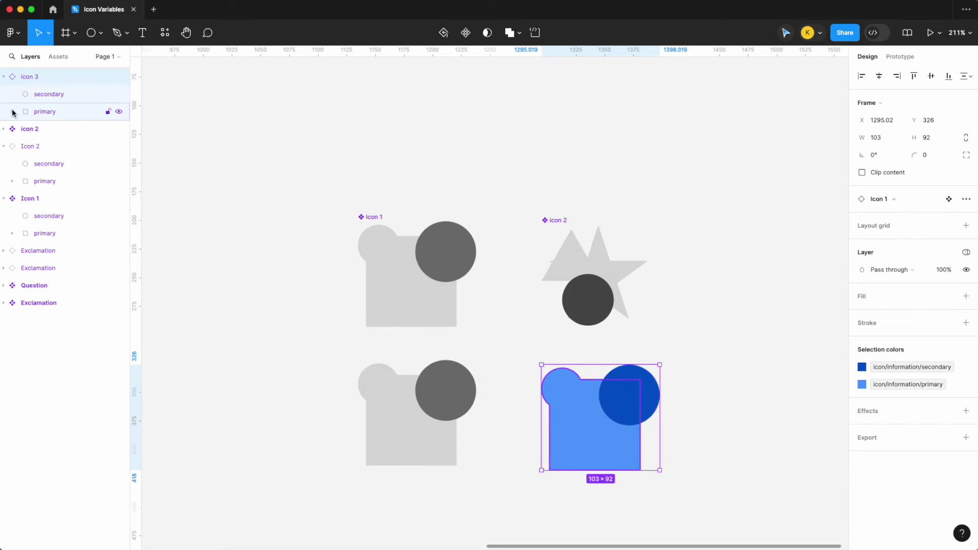
{"action": "left_click", "coordinate": [4, 146]}
{"action": "left_click", "coordinate": [3, 164]}
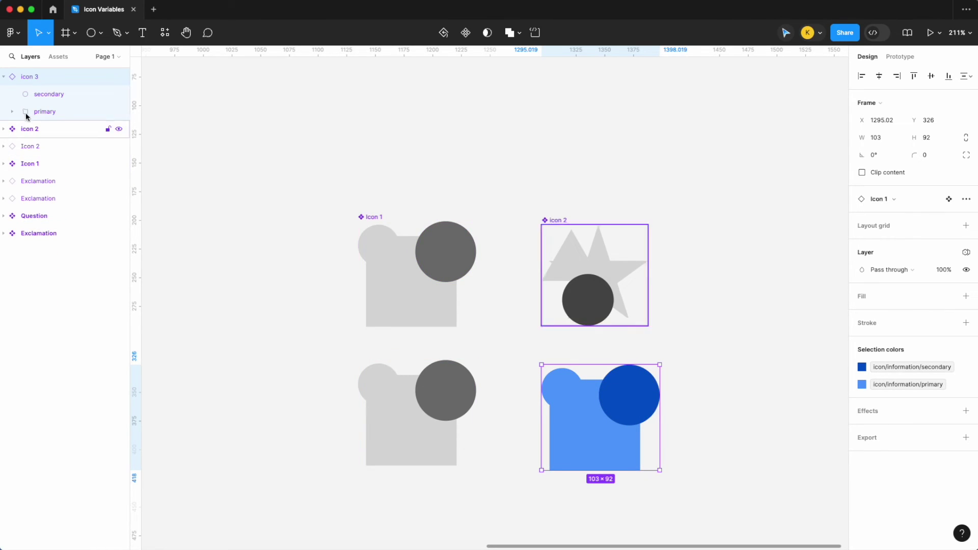
Step: Delete the swapped blue instance and place a new instance of the icon 2 star component directly below its main component
{"action": "left_click", "coordinate": [12, 112]}
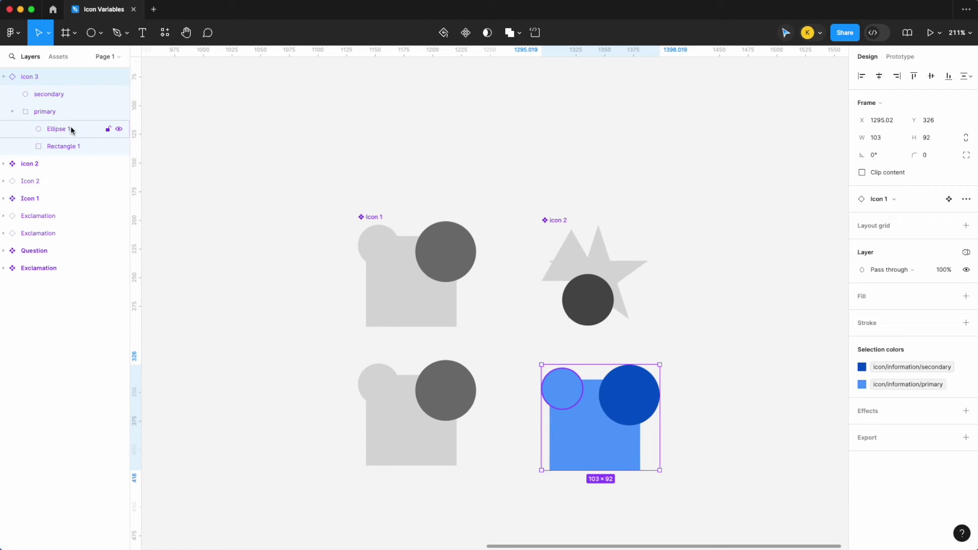
{"action": "left_click", "coordinate": [12, 112]}
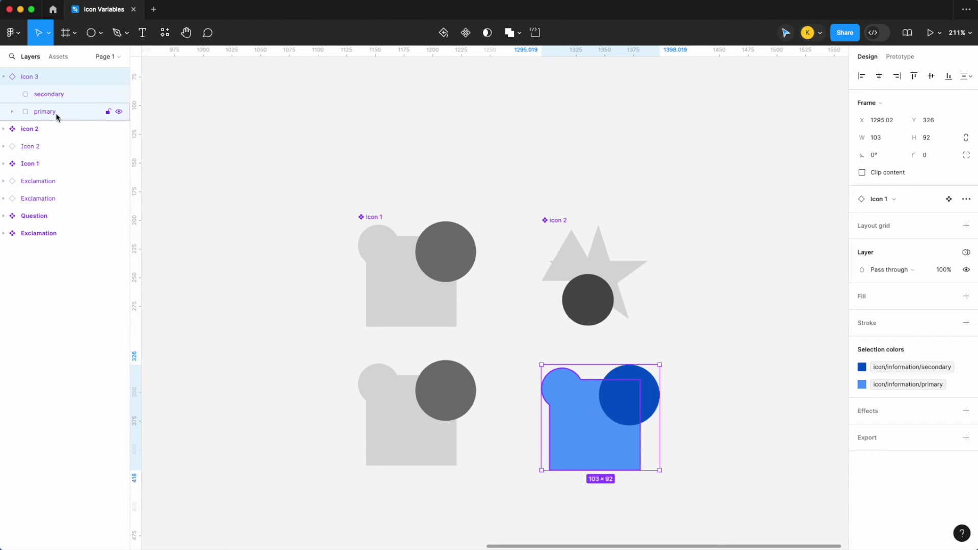
{"action": "key", "text": "Delete"}
{"action": "left_click", "coordinate": [599, 257]}
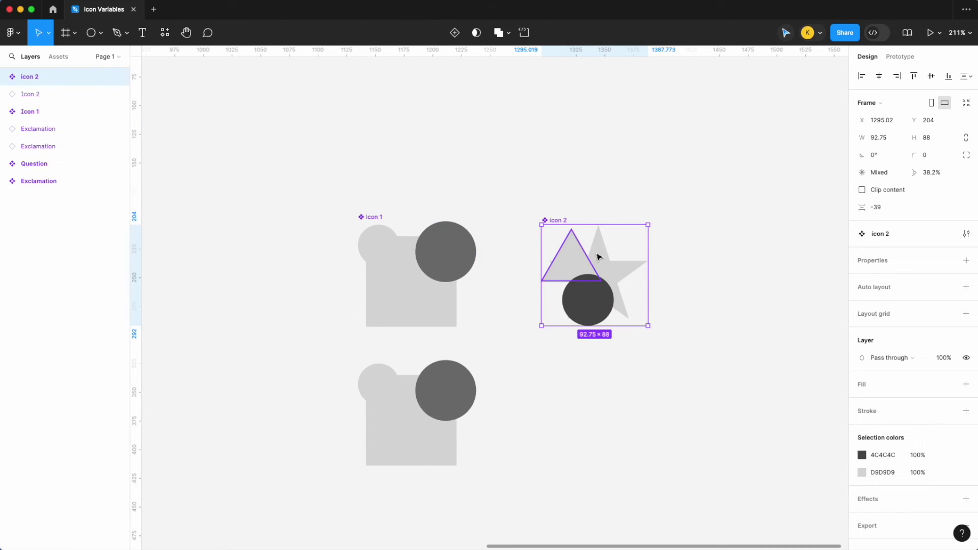
{"action": "left_click_drag", "start_coordinate": [599, 258], "coordinate": [598, 382]}
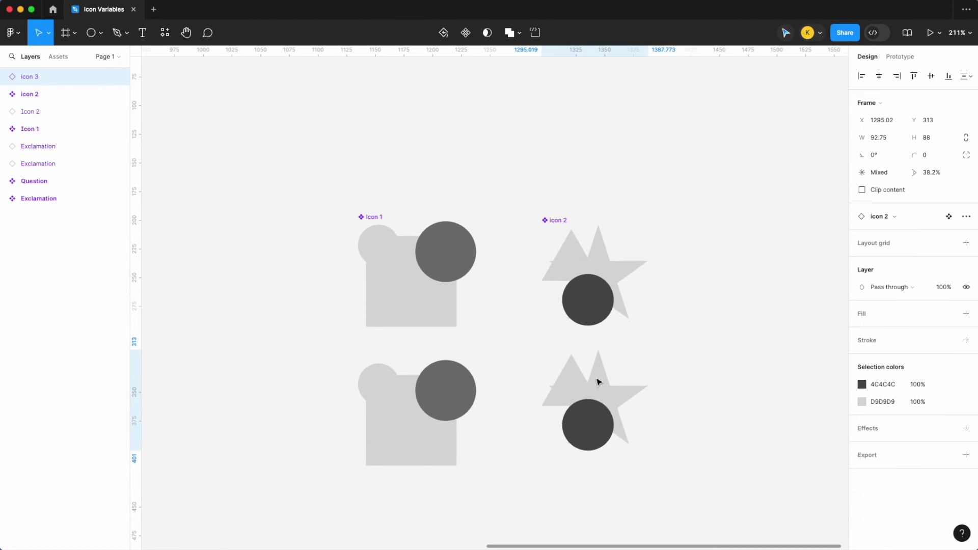
Step: Rename the primary layer of the icon 2 main component as primary-1
{"action": "left_click", "coordinate": [4, 94]}
{"action": "left_click", "coordinate": [54, 129]}
{"action": "double_click", "coordinate": [54, 130]}
{"action": "key", "text": "Right"}
{"action": "type", "text": "-1"}
{"action": "key", "text": "Return"}
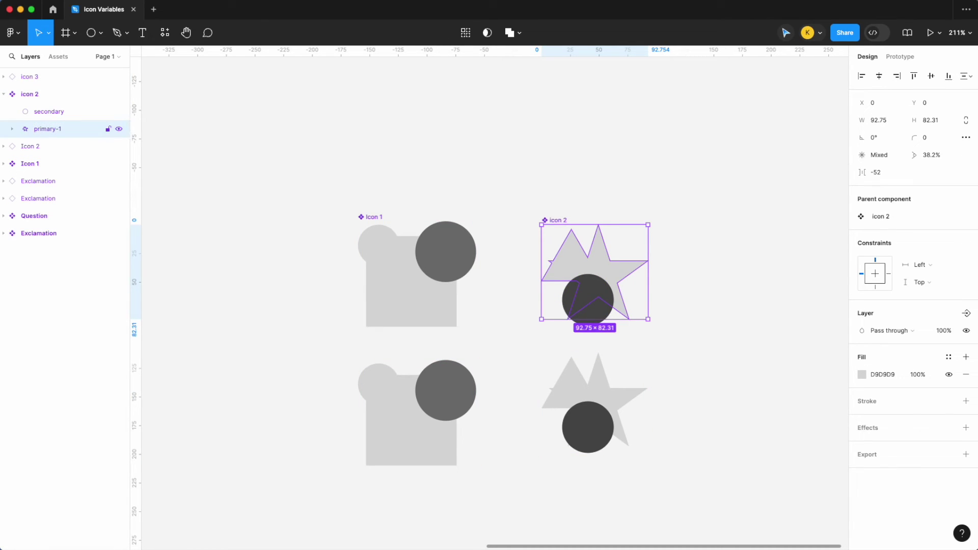
Step: Apply the icon/information/primary variable to the light gray D9D9D9 color of the new star instance
{"action": "left_click", "coordinate": [667, 374]}
{"action": "left_click", "coordinate": [637, 390]}
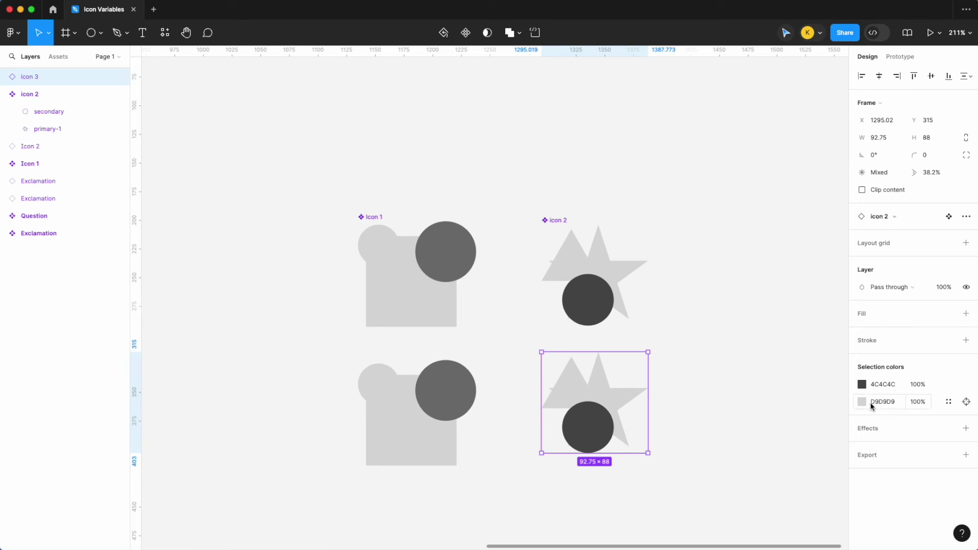
{"action": "left_click", "coordinate": [948, 401]}
{"action": "scroll", "coordinate": [732, 500], "scroll_direction": "down", "scroll_amount": 2}
{"action": "left_click", "coordinate": [772, 516]}
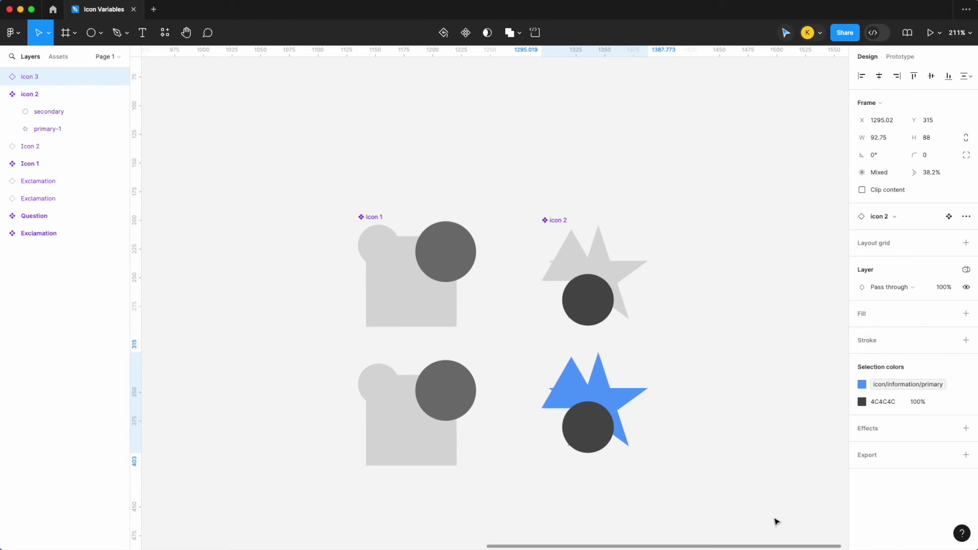
Step: Apply the icon/information/secondary variable to the dark gray 4C4C4C color of the new star instance
{"action": "left_click", "coordinate": [951, 401]}
{"action": "scroll", "coordinate": [787, 500], "scroll_direction": "down", "scroll_amount": 3}
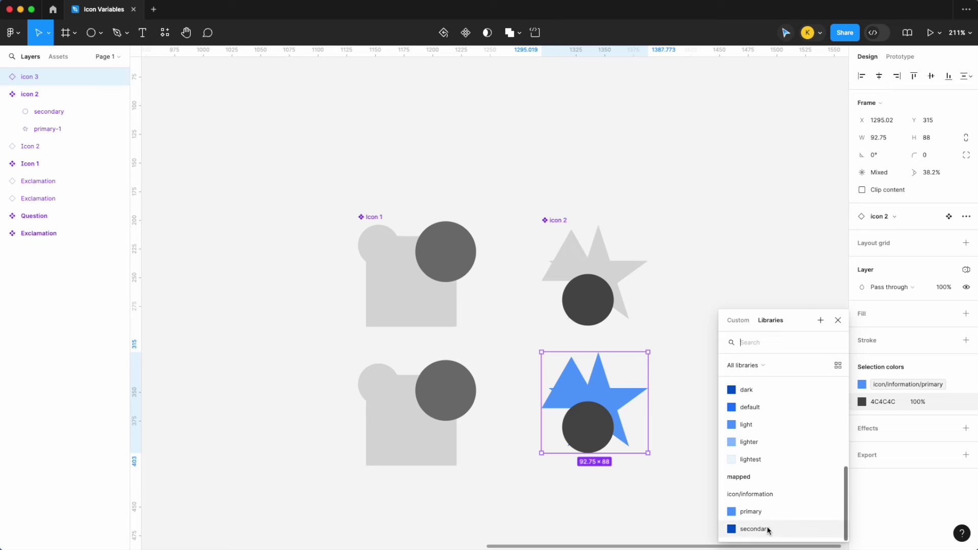
{"action": "left_click", "coordinate": [769, 530]}
{"action": "left_click", "coordinate": [717, 396]}
Step: Swap the blue star instance for the Icon 1 component from the local assets and check the primary-1 layer of icon 2
{"action": "left_click", "coordinate": [59, 57]}
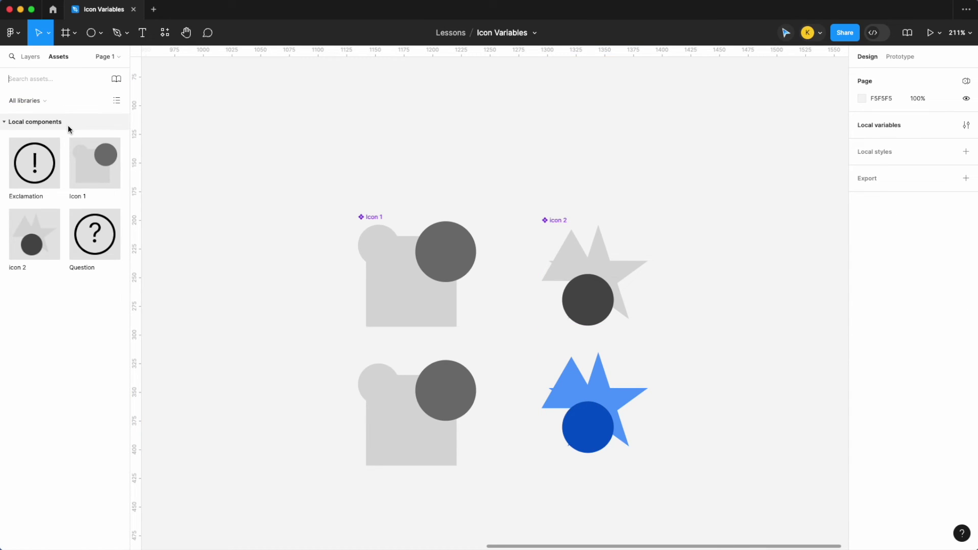
{"action": "left_click_drag", "start_coordinate": [418, 254], "coordinate": [591, 415]}
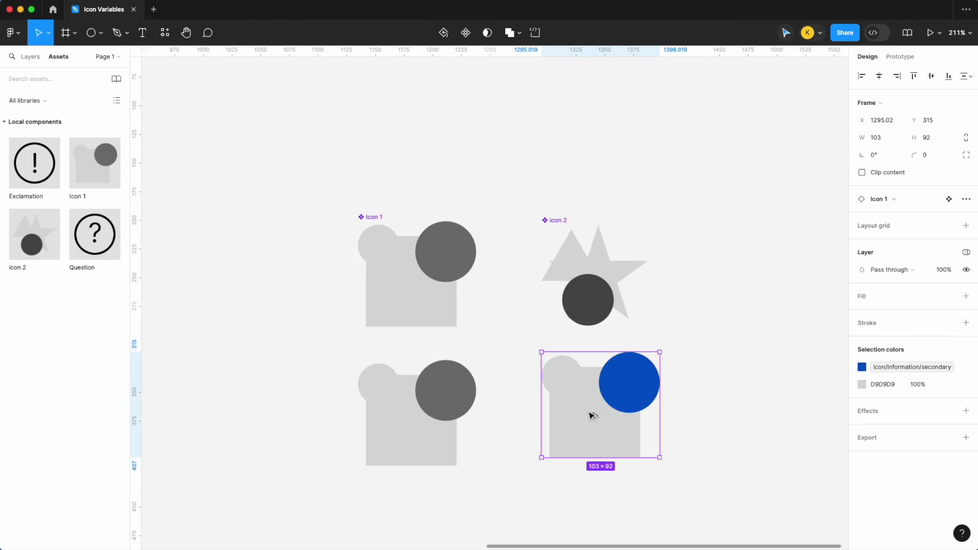
{"action": "left_click", "coordinate": [28, 56]}
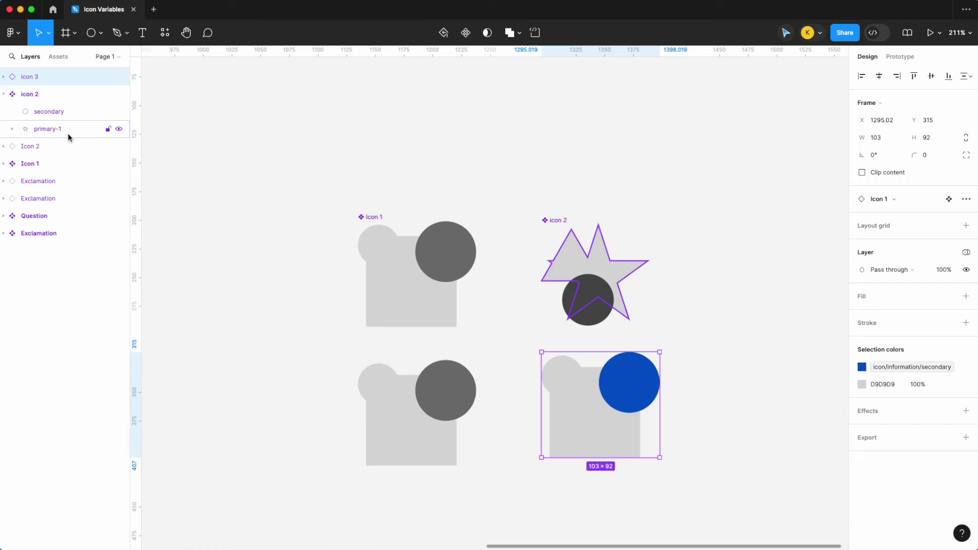
{"action": "left_click", "coordinate": [12, 129]}
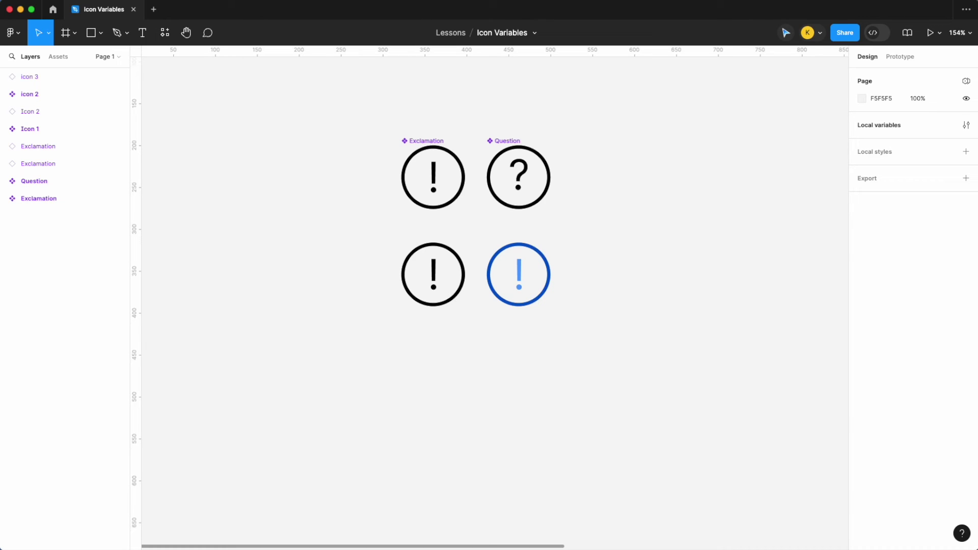
Step: Move the Exclamation and Question components apart and delete the two Exclamation instances beneath them
{"action": "left_click", "coordinate": [437, 175]}
{"action": "left_click_drag", "start_coordinate": [440, 149], "coordinate": [220, 148]}
{"action": "scroll", "coordinate": [411, 233], "scroll_direction": "left", "scroll_amount": 2}
{"action": "left_click_drag", "start_coordinate": [414, 331], "coordinate": [584, 271]}
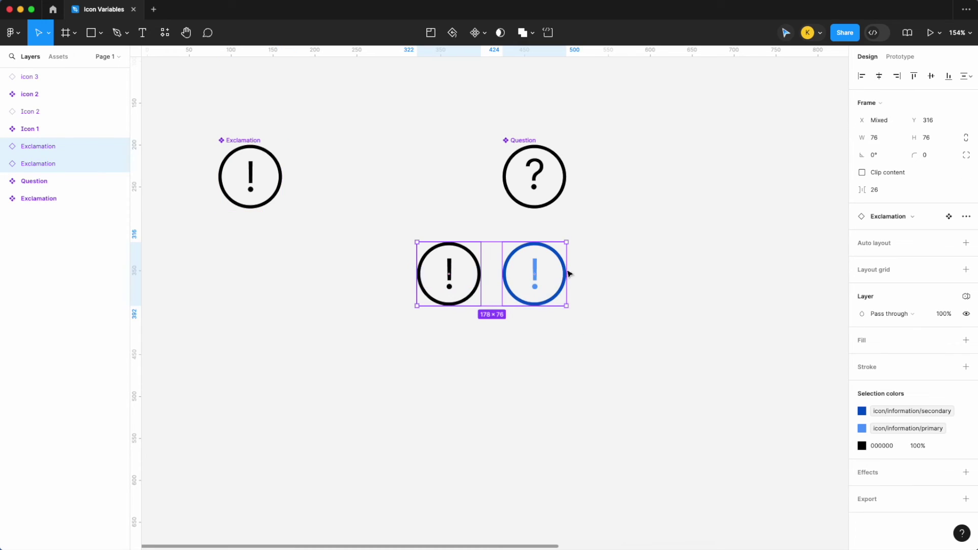
{"action": "key", "text": "Delete"}
{"action": "left_click_drag", "start_coordinate": [504, 150], "coordinate": [693, 145]}
{"action": "scroll", "coordinate": [468, 203], "scroll_direction": "left", "scroll_amount": 3}
{"action": "left_click_drag", "start_coordinate": [416, 138], "coordinate": [475, 136]}
Step: Add two variants to the Exclamation component, making a set of three
{"action": "right_click", "coordinate": [476, 136]}
{"action": "mouse_move", "coordinate": [530, 341]}
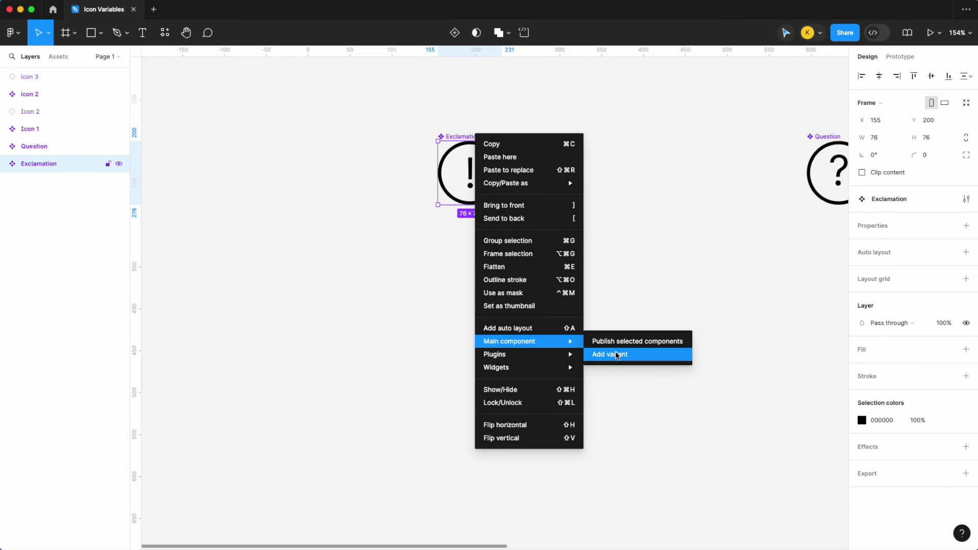
{"action": "left_click", "coordinate": [616, 355]}
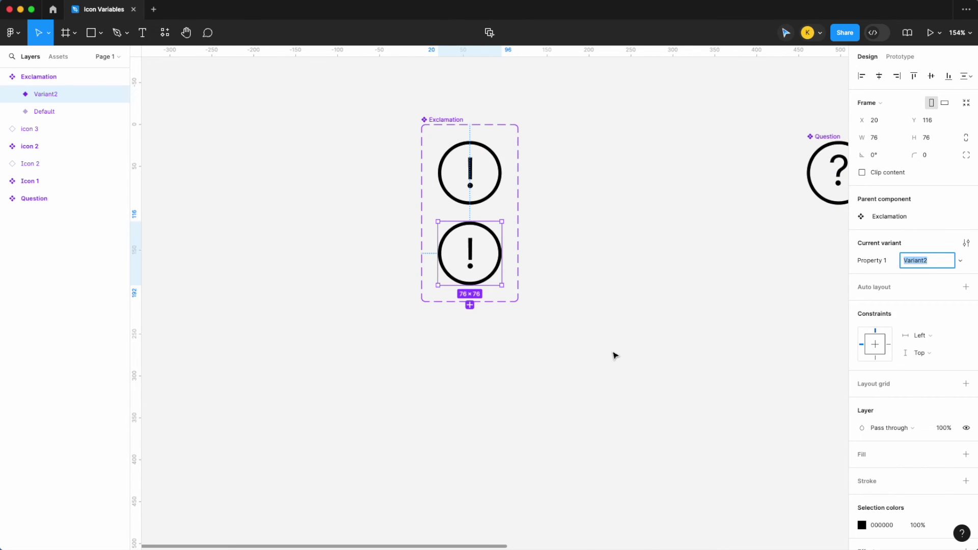
{"action": "left_click", "coordinate": [615, 355]}
{"action": "left_click", "coordinate": [496, 282]}
{"action": "left_click", "coordinate": [470, 304]}
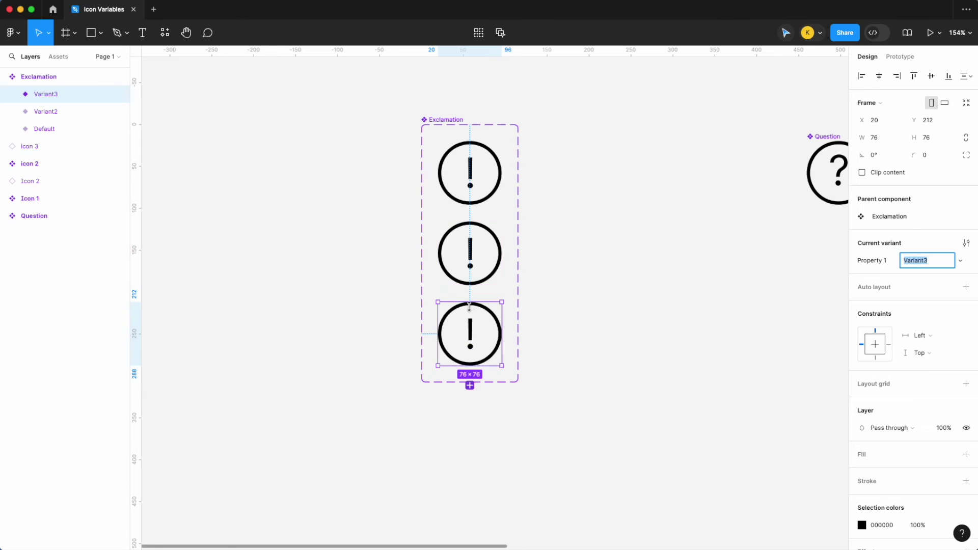
Step: Rename the Exclamation set's variant property from Property 1 to type
{"action": "double_click", "coordinate": [872, 261]}
{"action": "type", "text": "type"}
{"action": "key", "text": "Return"}
Step: Set the type value of the Default Exclamation variant to outline
{"action": "left_click", "coordinate": [502, 178]}
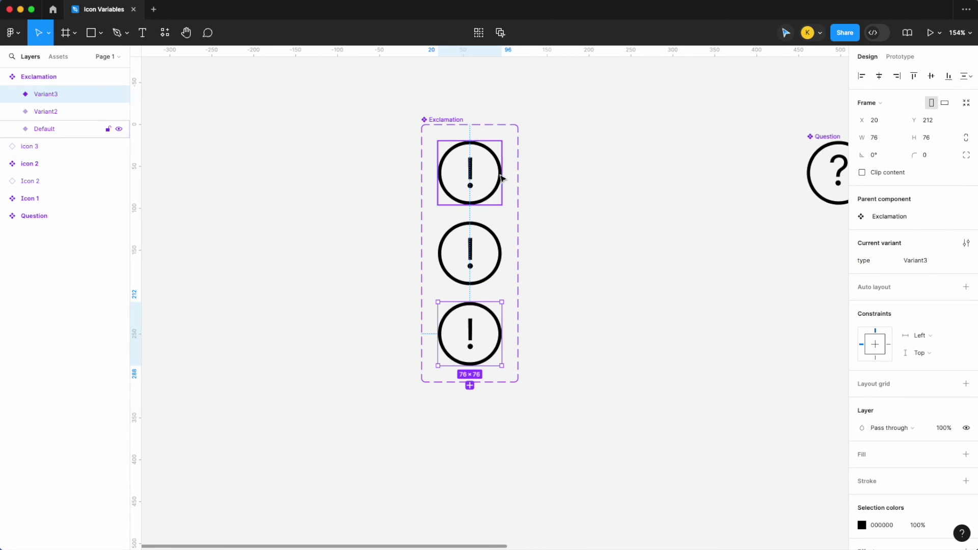
{"action": "scroll", "coordinate": [493, 184], "scroll_direction": "up", "scroll_amount": 5}
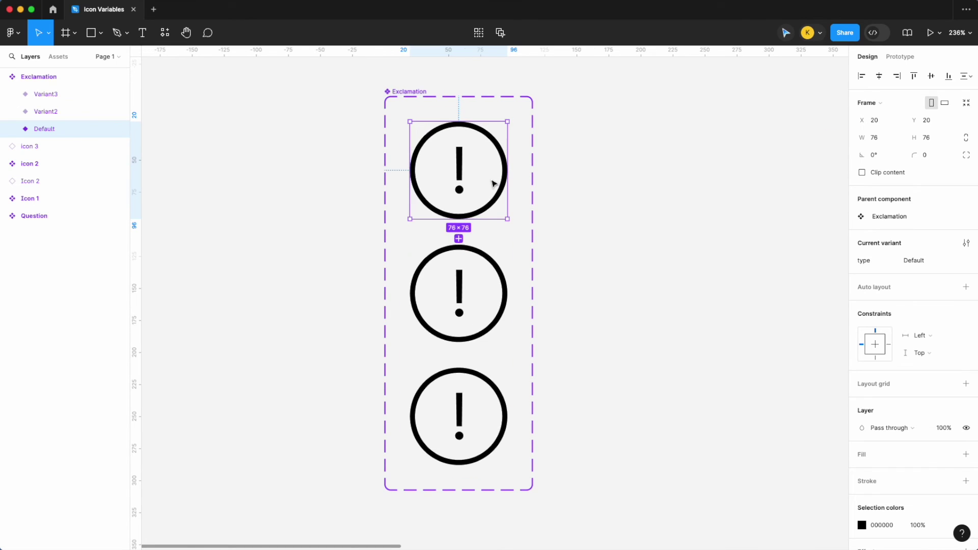
{"action": "left_click", "coordinate": [925, 260]}
{"action": "type", "text": "outline"}
{"action": "key", "text": "Return"}
Step: Apply the icon/information/primary variable to the black color of all three Exclamation variants, one after another
{"action": "scroll", "coordinate": [920, 404], "scroll_direction": "down", "scroll_amount": 2}
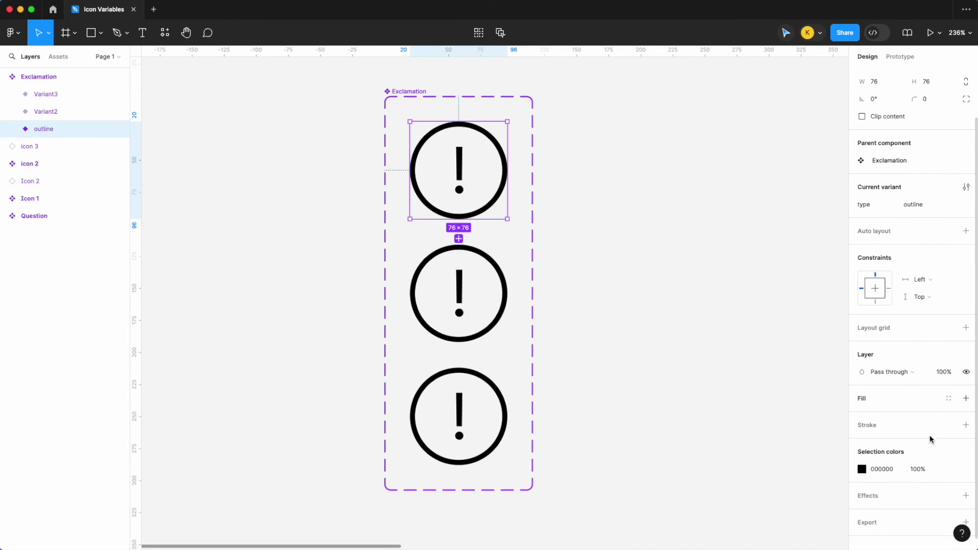
{"action": "left_click", "coordinate": [957, 469]}
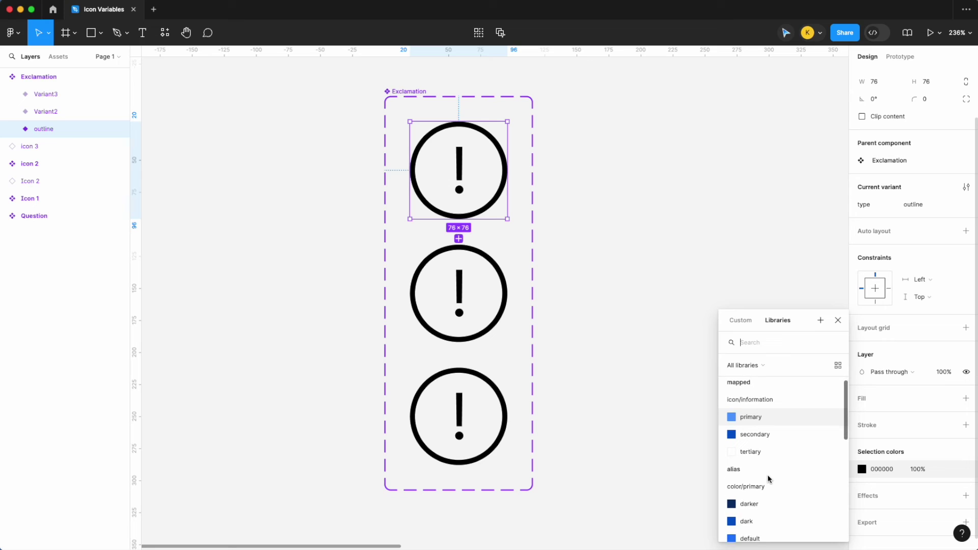
{"action": "left_click", "coordinate": [764, 424]}
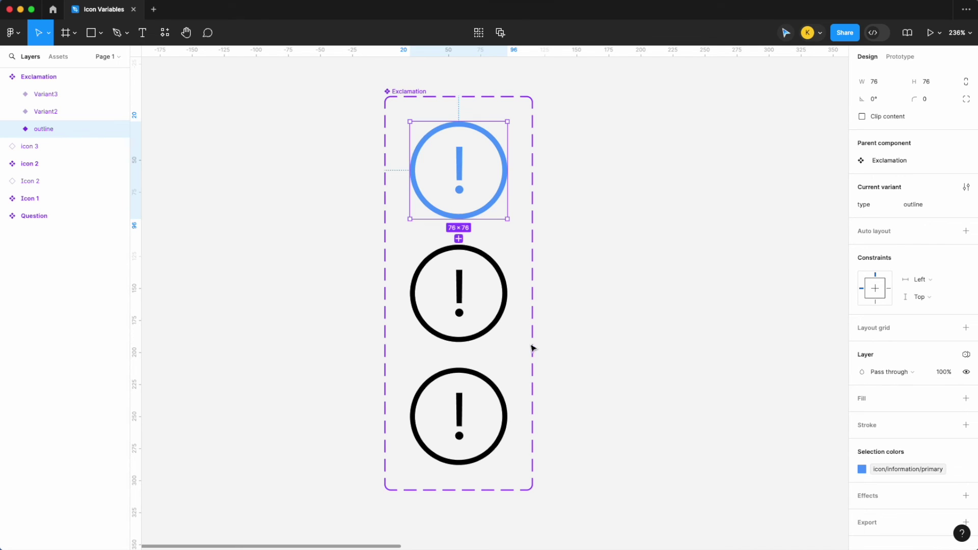
{"action": "left_click", "coordinate": [503, 325]}
{"action": "left_click", "coordinate": [950, 469]}
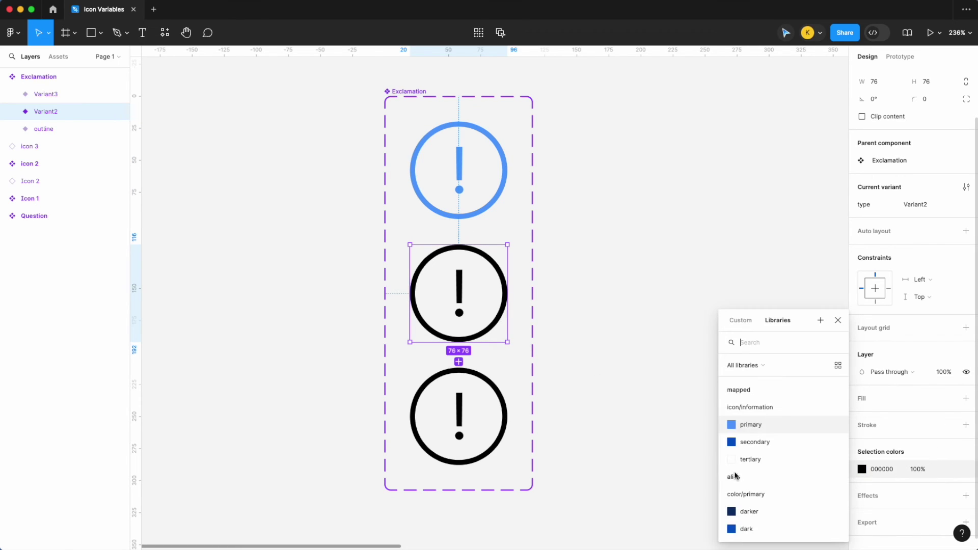
{"action": "left_click", "coordinate": [749, 424]}
{"action": "key", "text": "shift+Tab"}
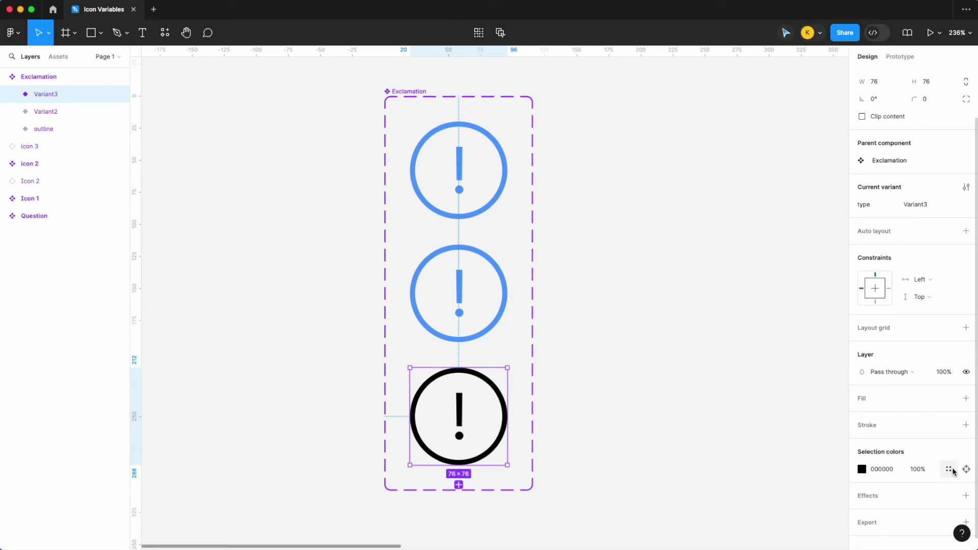
{"action": "left_click", "coordinate": [950, 469]}
{"action": "left_click", "coordinate": [791, 432]}
Step: Set the stroke weight of the secondary circle in the middle Exclamation variant to 8
{"action": "left_click", "coordinate": [471, 218]}
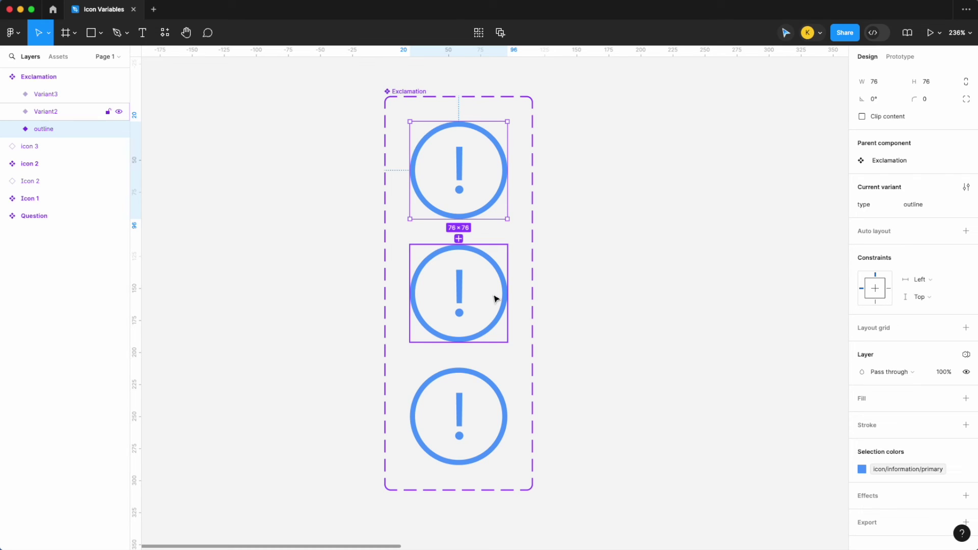
{"action": "double_click", "coordinate": [496, 274]}
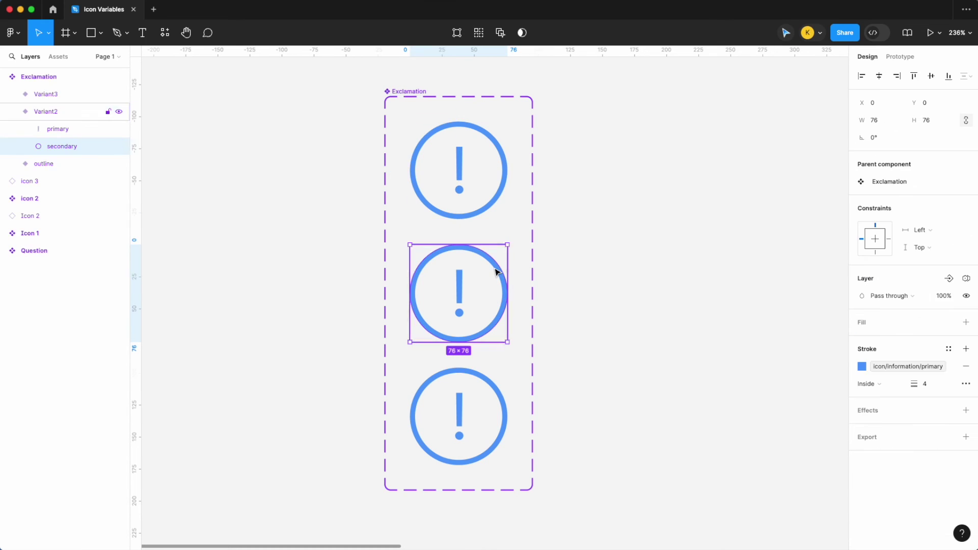
{"action": "left_click", "coordinate": [930, 388]}
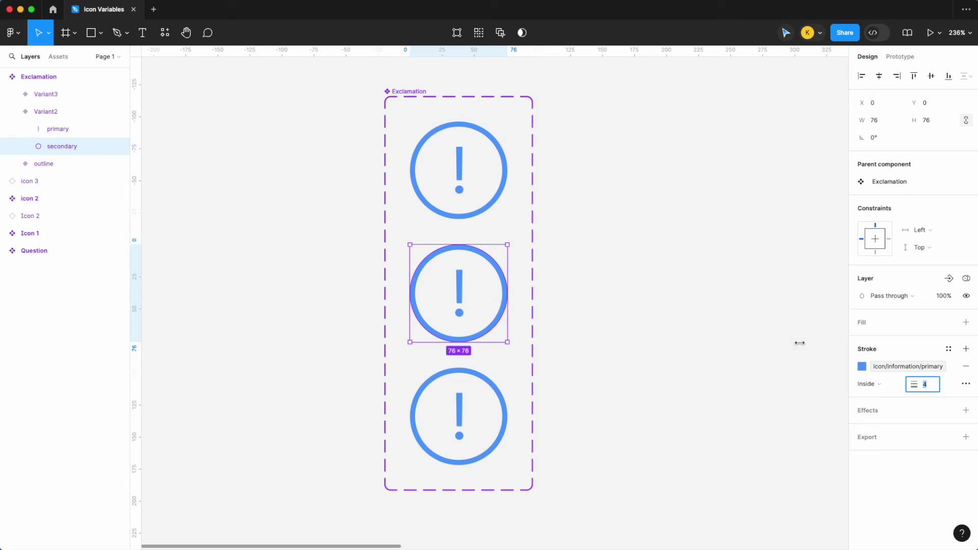
{"action": "type", "text": "8"}
{"action": "key", "text": "Return"}
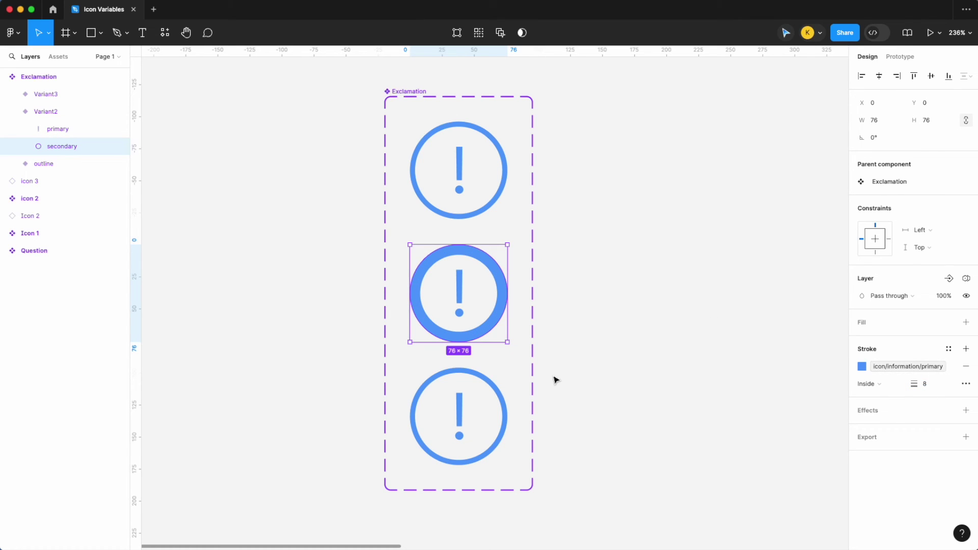
{"action": "left_click", "coordinate": [582, 360]}
Step: Set the type value of the middle Exclamation variant to thick
{"action": "left_click", "coordinate": [472, 330]}
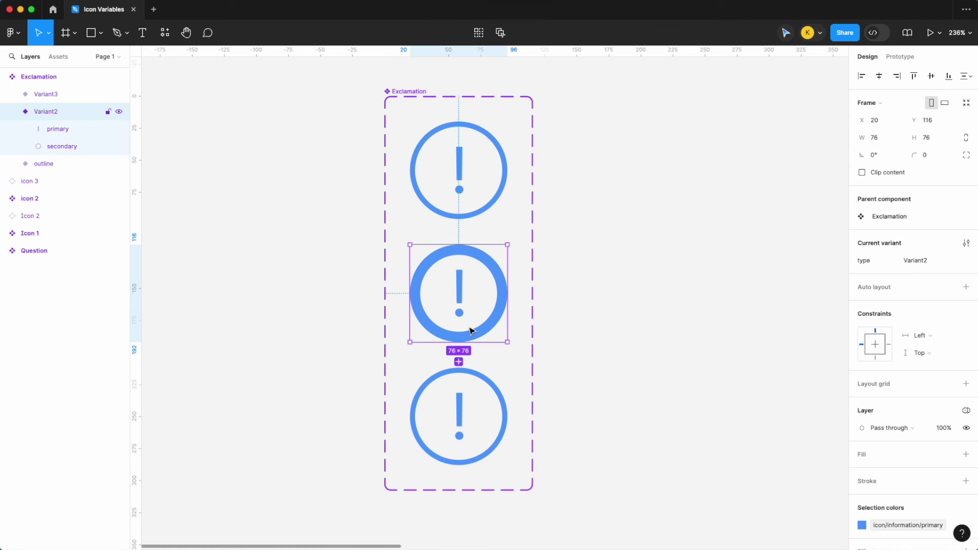
{"action": "scroll", "coordinate": [898, 458], "scroll_direction": "down", "scroll_amount": 3}
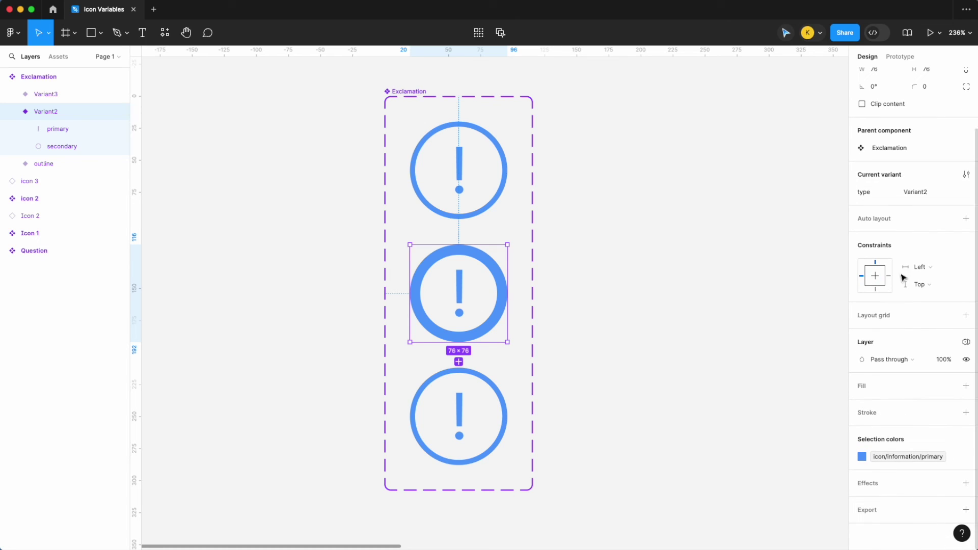
{"action": "type", "text": "thick"}
{"action": "key", "text": "Return"}
{"action": "left_click", "coordinate": [602, 261]}
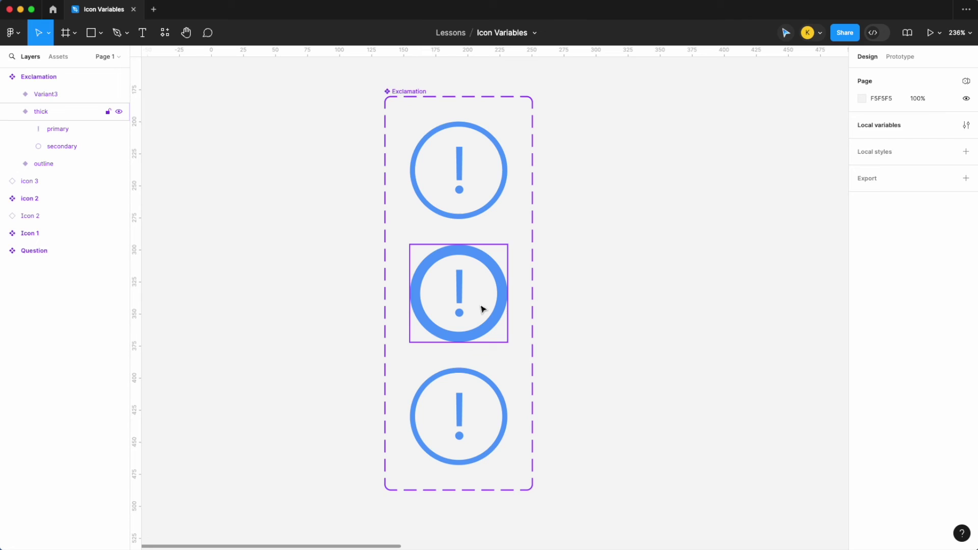
Step: Set the type value of the third Exclamation variant to solid
{"action": "left_click", "coordinate": [484, 438]}
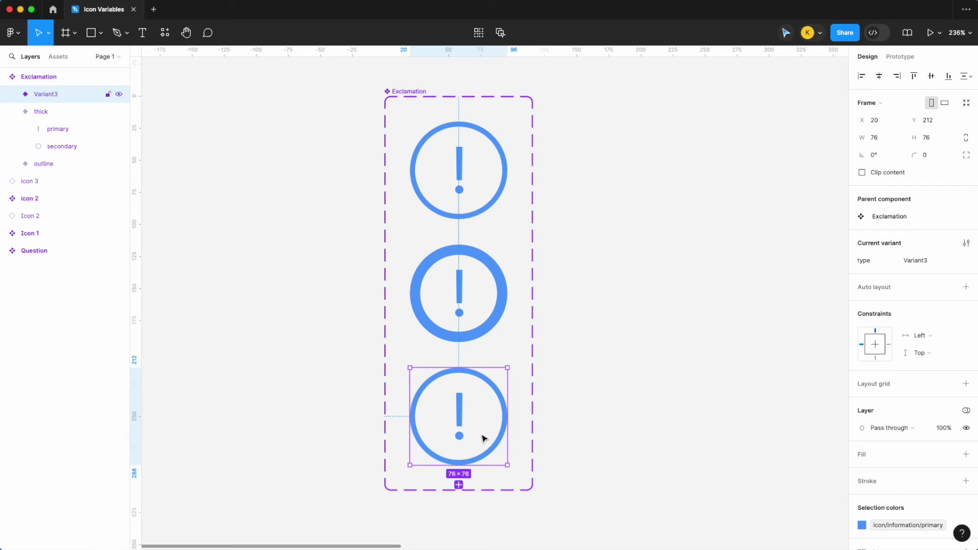
{"action": "left_click", "coordinate": [925, 260]}
{"action": "type", "text": "solid"}
{"action": "key", "text": "Return"}
{"action": "scroll", "coordinate": [616, 365], "scroll_direction": "down", "scroll_amount": 2}
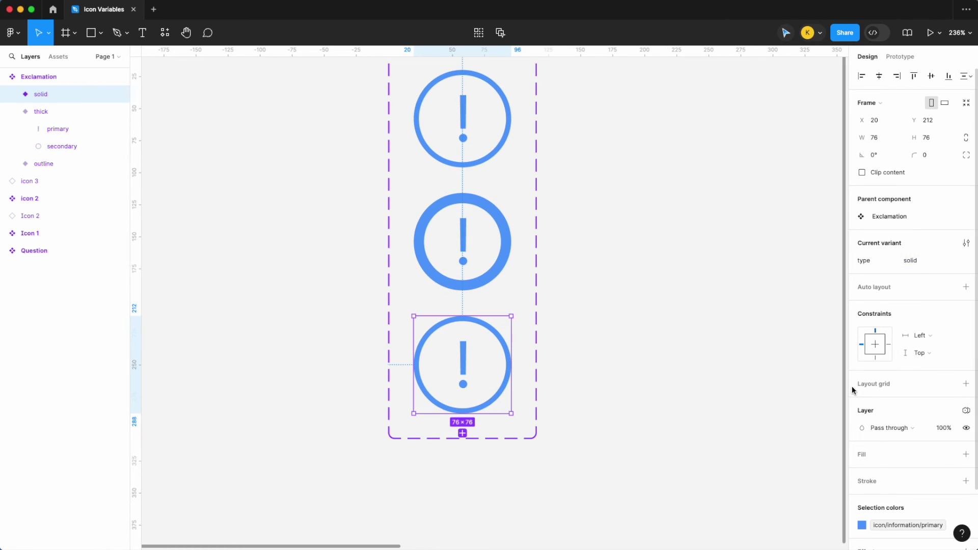
Step: Examine the variables in the mapped, brand and alias collections, including the alias collection's neutral color group
{"action": "left_click", "coordinate": [676, 373]}
{"action": "left_click", "coordinate": [966, 124]}
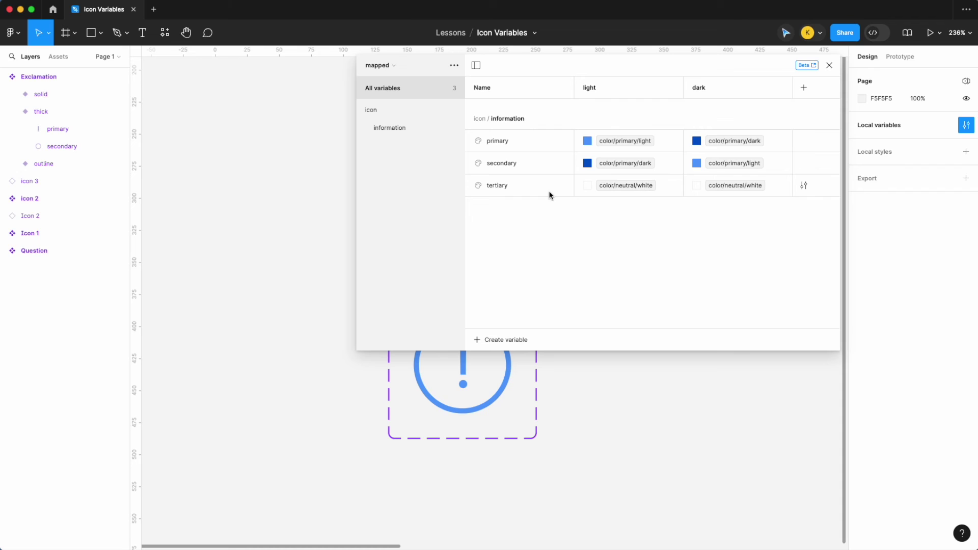
{"action": "left_click", "coordinate": [382, 67]}
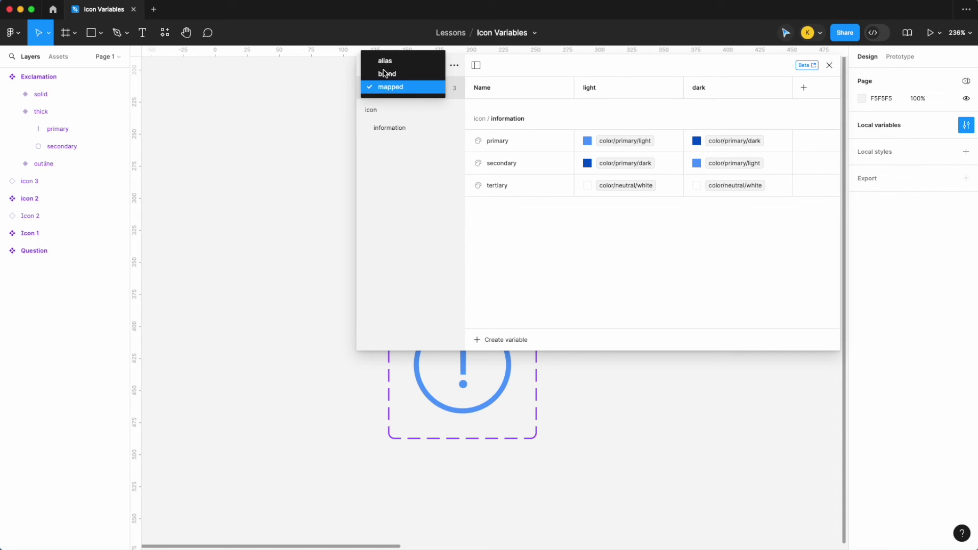
{"action": "left_click", "coordinate": [386, 74]}
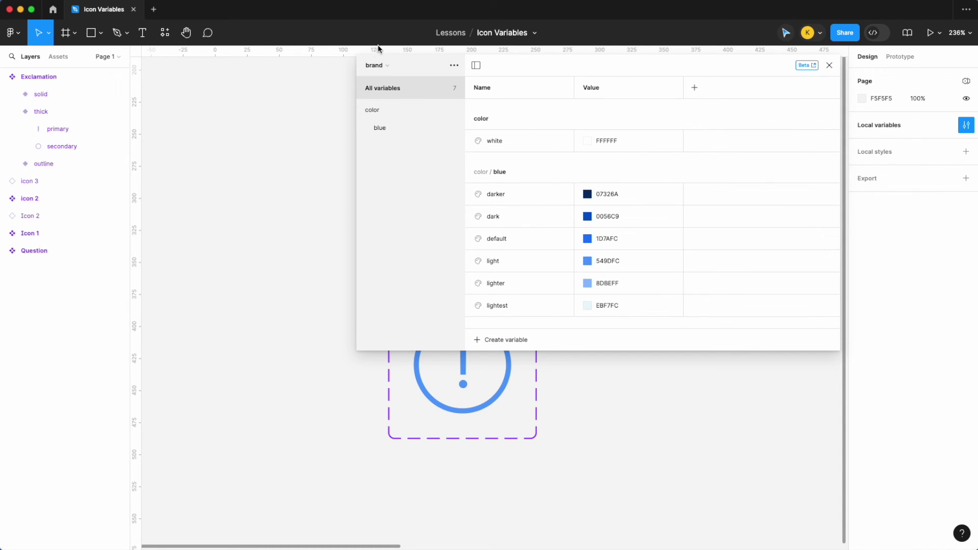
{"action": "left_click", "coordinate": [377, 65]}
{"action": "left_click", "coordinate": [384, 65]}
{"action": "left_click", "coordinate": [400, 147]}
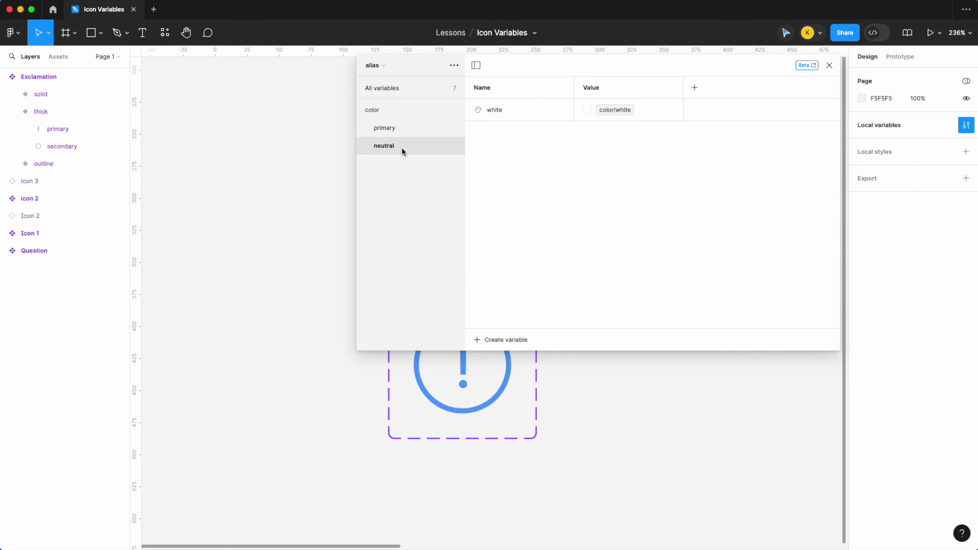
{"action": "left_click", "coordinate": [386, 65]}
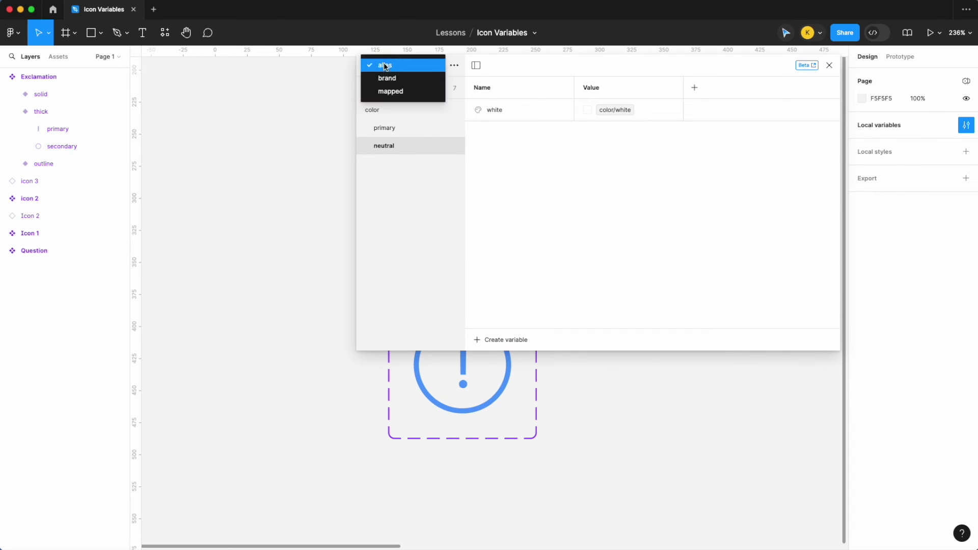
{"action": "left_click", "coordinate": [403, 91]}
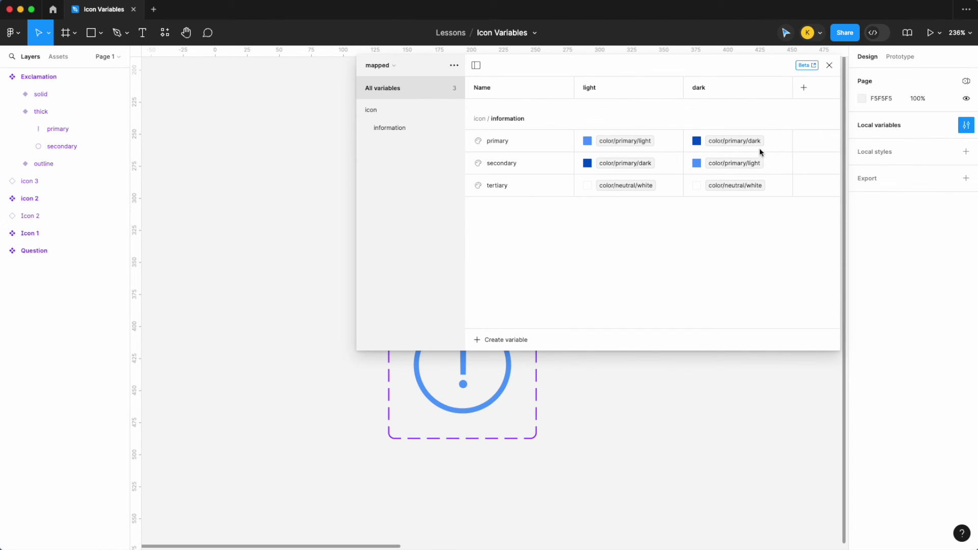
{"action": "left_click", "coordinate": [828, 66]}
Step: Try to fill the solid Exclamation variant's frame with the icon/information/primary variable
{"action": "left_click", "coordinate": [465, 369]}
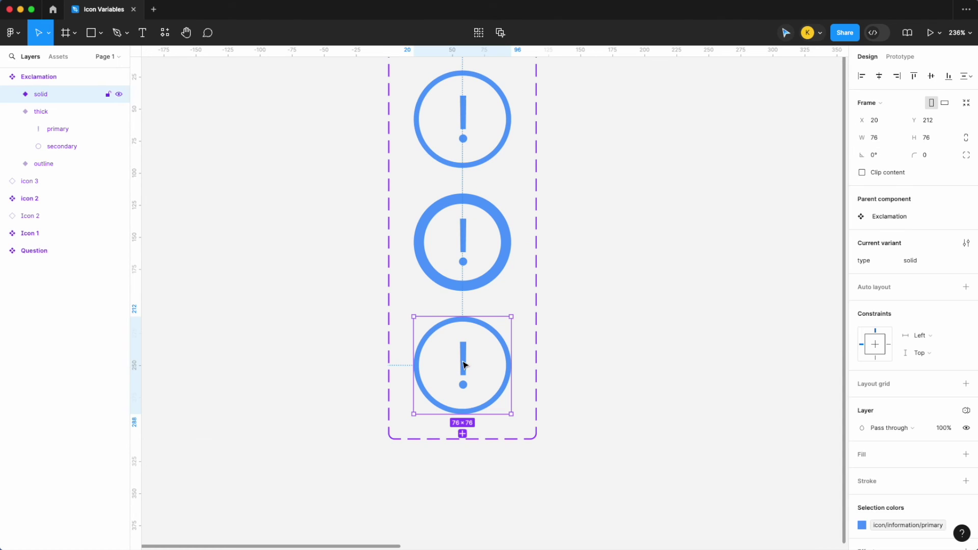
{"action": "scroll", "coordinate": [902, 460], "scroll_direction": "down", "scroll_amount": 3}
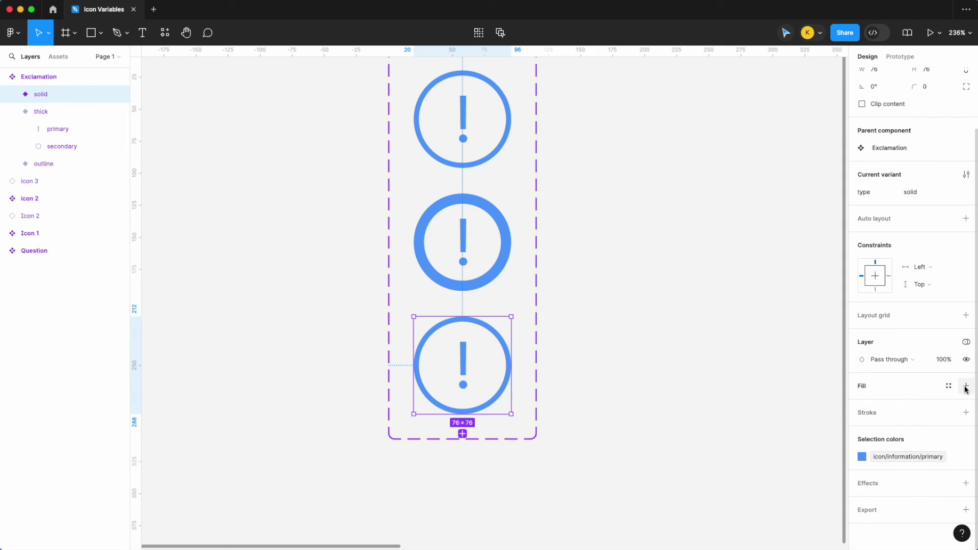
{"action": "left_click", "coordinate": [967, 386]}
{"action": "scroll", "coordinate": [442, 400], "scroll_direction": "up", "scroll_amount": 5}
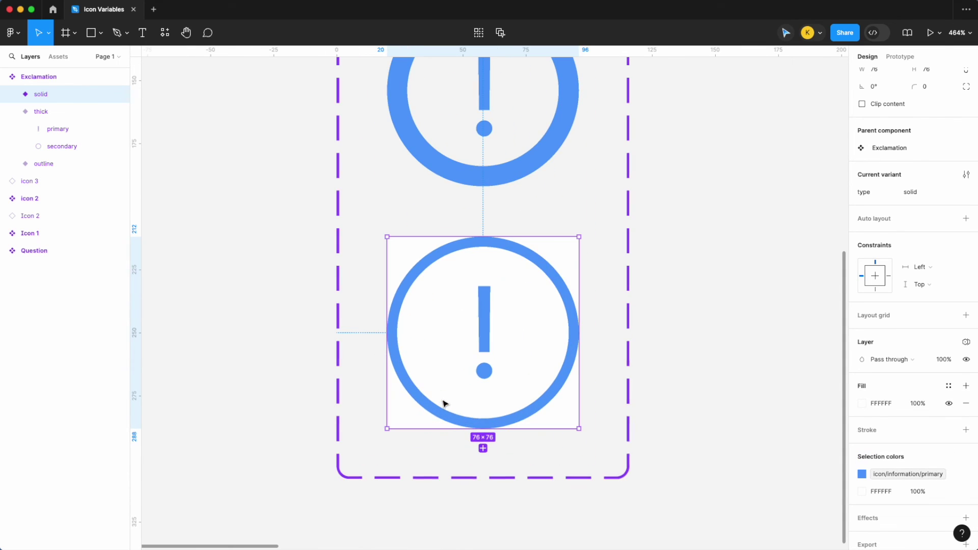
{"action": "left_click", "coordinate": [948, 386]}
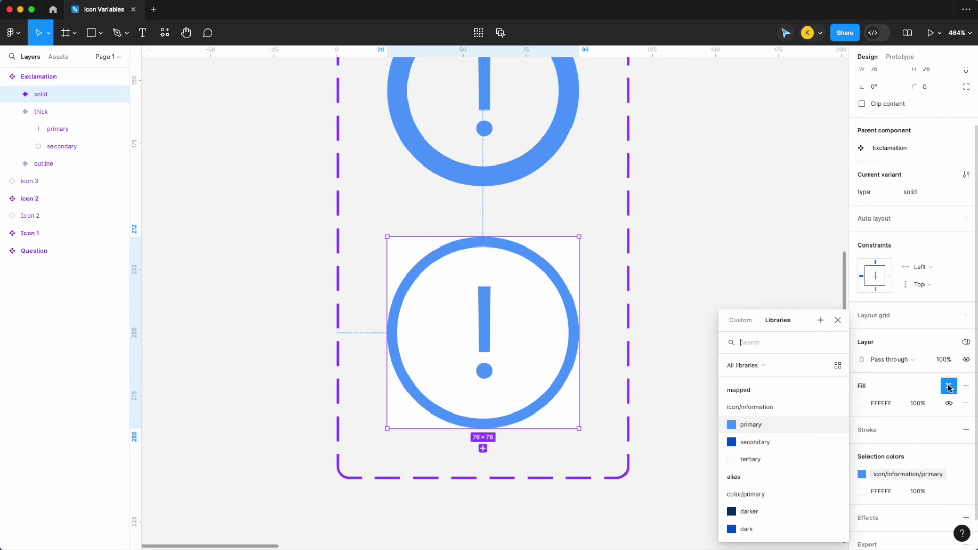
{"action": "left_click", "coordinate": [785, 431]}
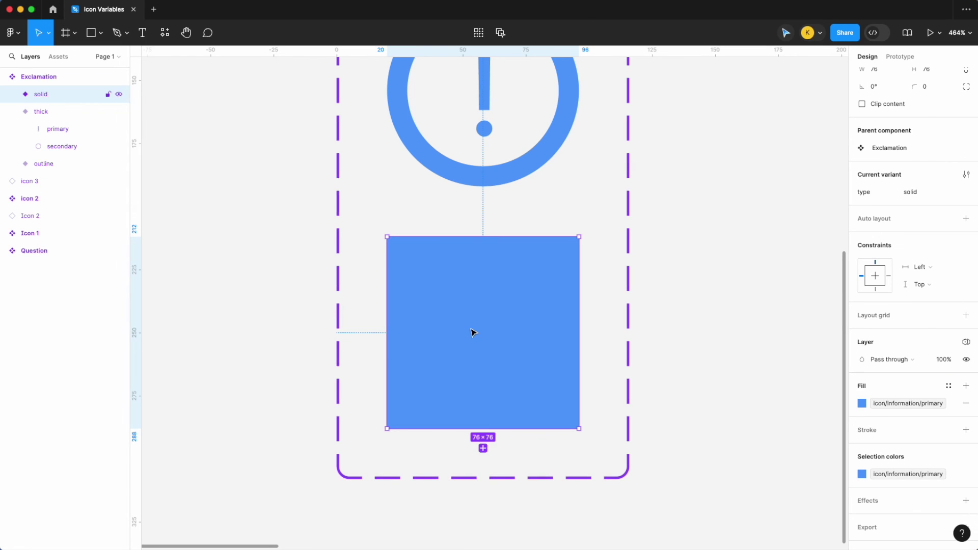
{"action": "key", "text": "super+z"}
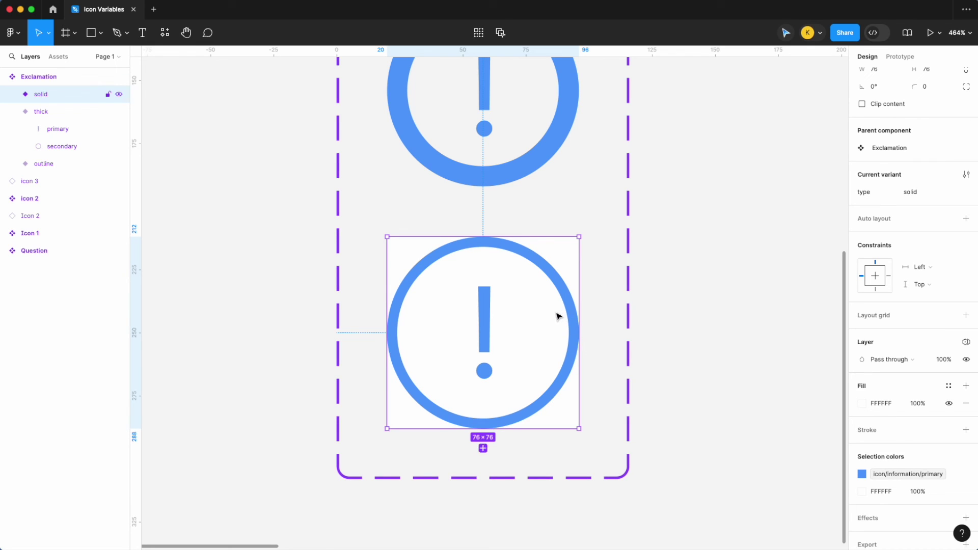
{"action": "double_click", "coordinate": [566, 299]}
{"action": "left_click", "coordinate": [965, 322]}
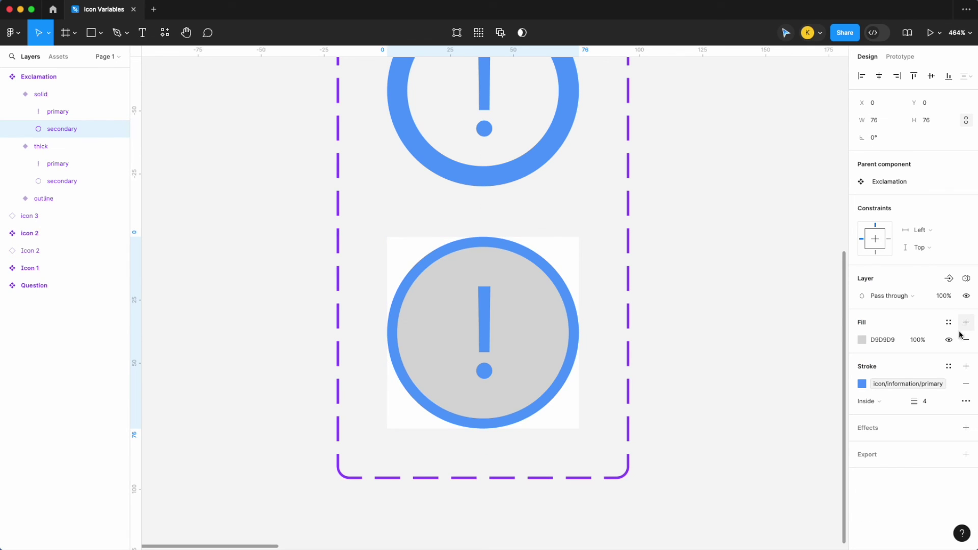
{"action": "left_click", "coordinate": [948, 322]}
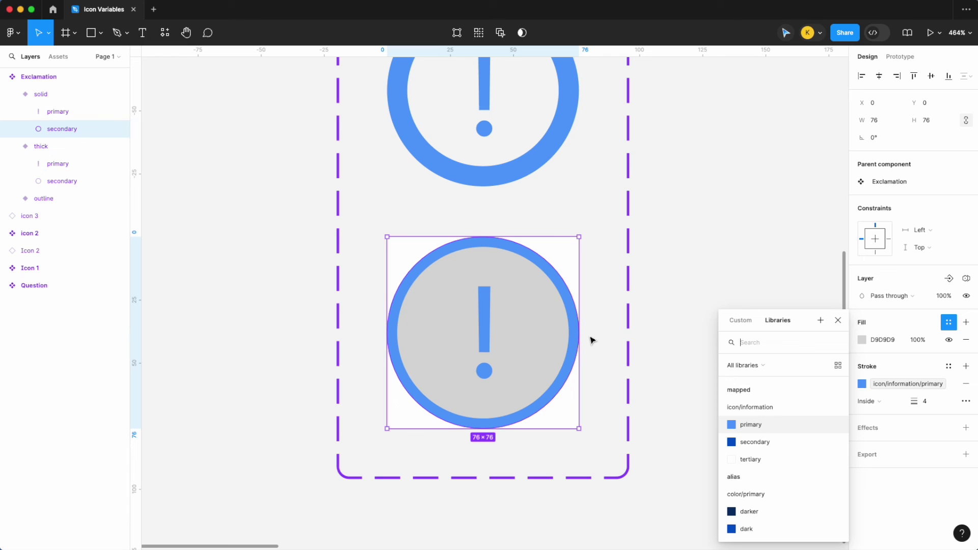
{"action": "key", "text": "Escape"}
{"action": "key", "text": "super+z"}
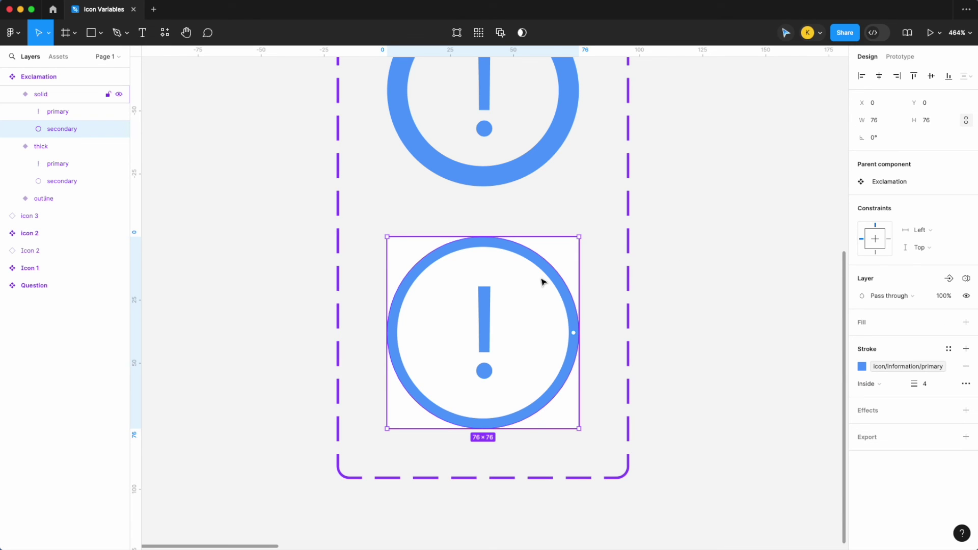
Step: Remove the white fill from the solid Exclamation variant's frame
{"action": "left_click", "coordinate": [666, 285]}
{"action": "left_click", "coordinate": [497, 298]}
{"action": "scroll", "coordinate": [497, 298], "scroll_direction": "up", "scroll_amount": 1}
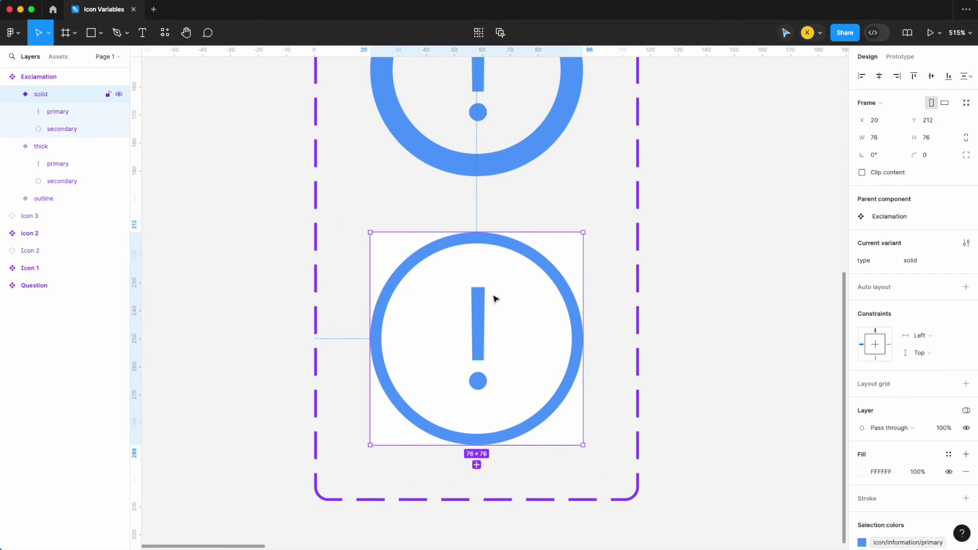
{"action": "left_click", "coordinate": [966, 472]}
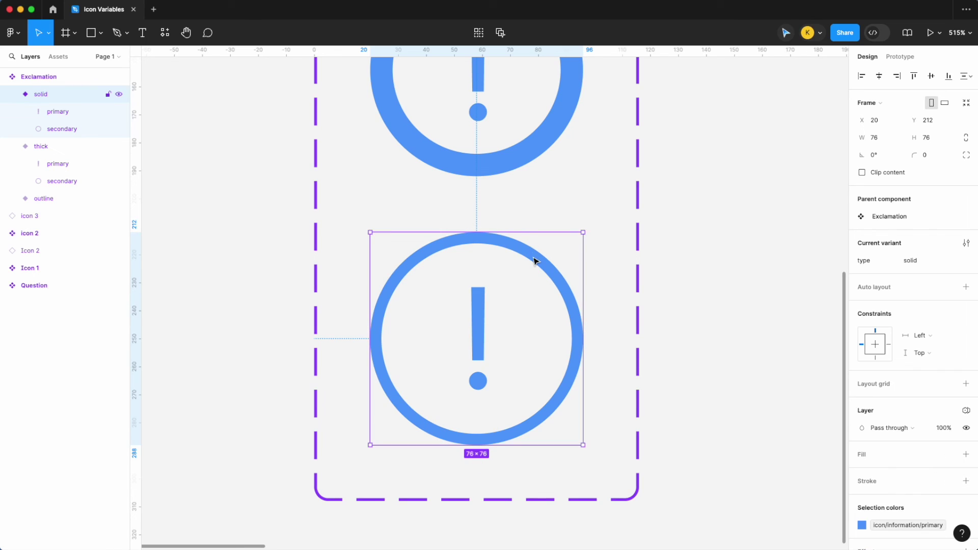
Step: Add a fill to the secondary circle in the solid Exclamation variant and apply the icon/information/primary variable to it
{"action": "left_click", "coordinate": [534, 261]}
{"action": "left_click", "coordinate": [966, 322]}
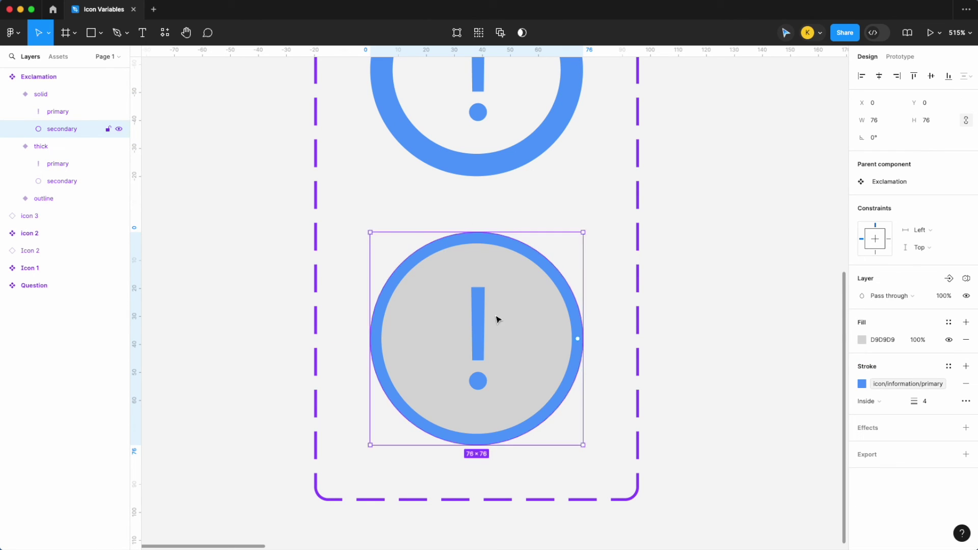
{"action": "left_click", "coordinate": [949, 323]}
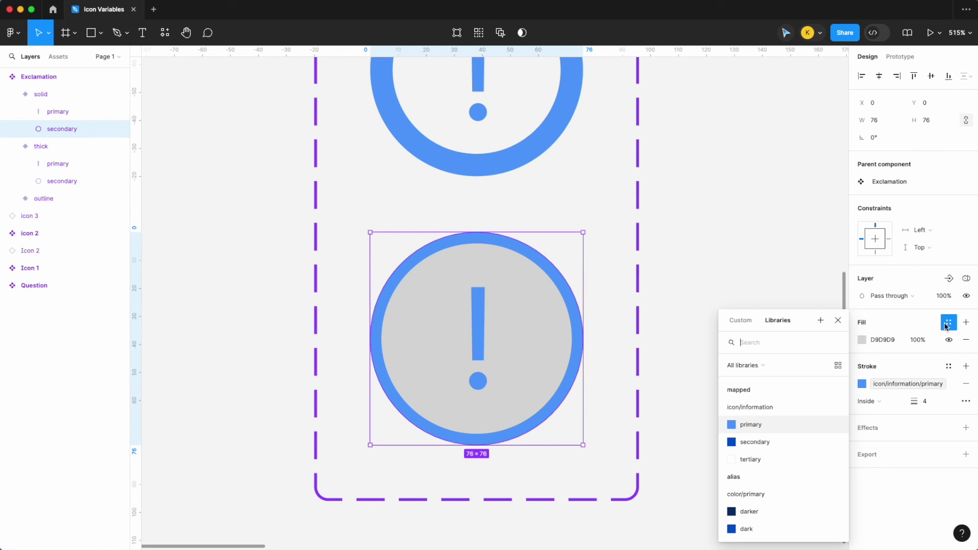
{"action": "left_click", "coordinate": [775, 426]}
Step: Apply the icon/information/tertiary variable to the fill of the primary exclamation mark in the solid variant
{"action": "left_click", "coordinate": [482, 332]}
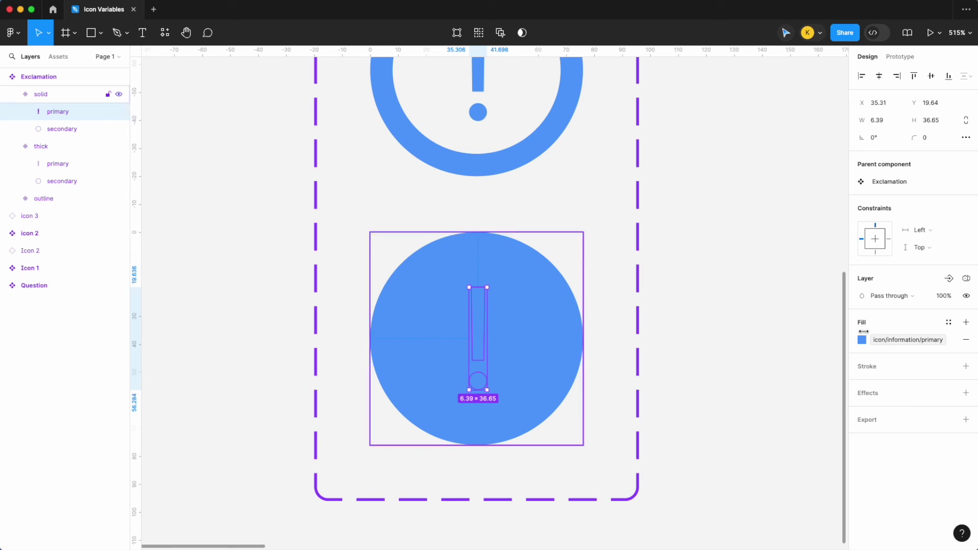
{"action": "left_click", "coordinate": [862, 340]}
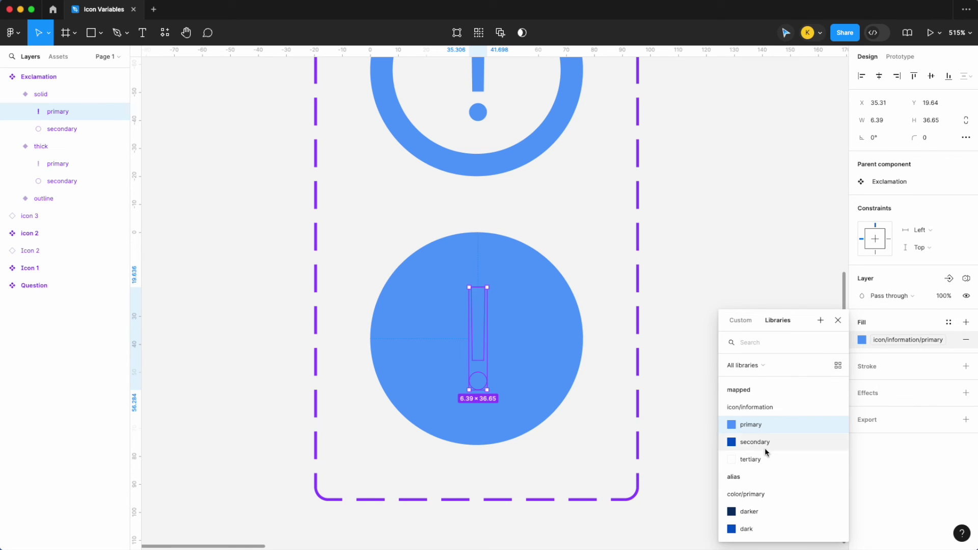
{"action": "left_click", "coordinate": [764, 458]}
{"action": "left_click", "coordinate": [743, 402]}
{"action": "scroll", "coordinate": [481, 332], "scroll_direction": "down", "scroll_amount": 5}
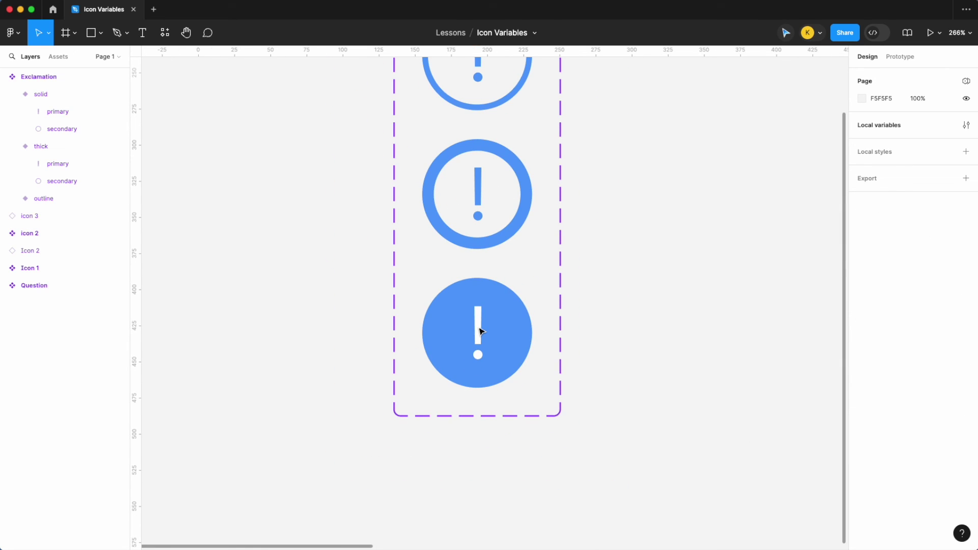
{"action": "left_click", "coordinate": [480, 332]}
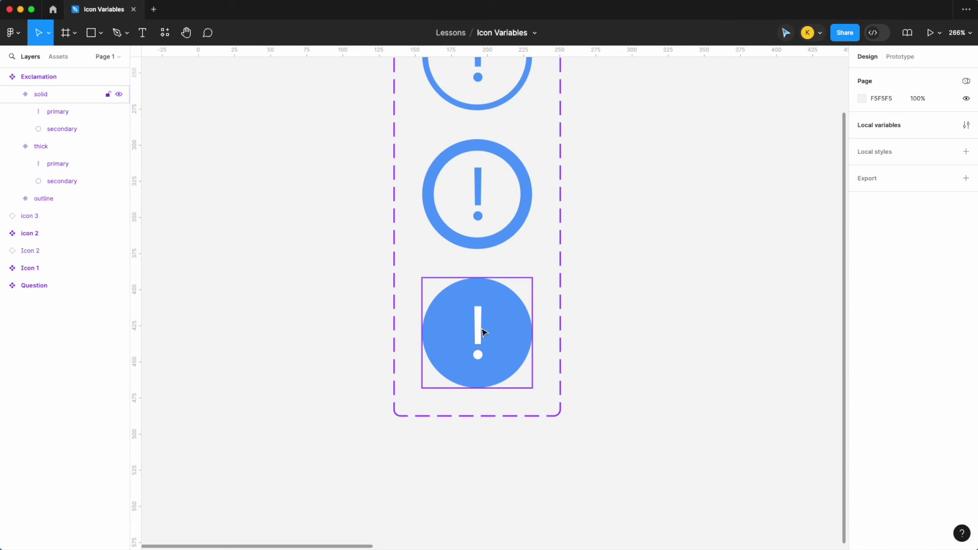
{"action": "left_click", "coordinate": [695, 290]}
Step: Widen the Exclamation component set to 286 to make room for a second column of variants
{"action": "scroll", "coordinate": [695, 290], "scroll_direction": "down", "scroll_amount": 5}
{"action": "scroll", "coordinate": [694, 290], "scroll_direction": "right", "scroll_amount": 2}
{"action": "scroll", "coordinate": [695, 290], "scroll_direction": "up", "scroll_amount": 2}
{"action": "left_click", "coordinate": [485, 145]}
{"action": "left_click_drag", "start_coordinate": [569, 176], "coordinate": [706, 176]}
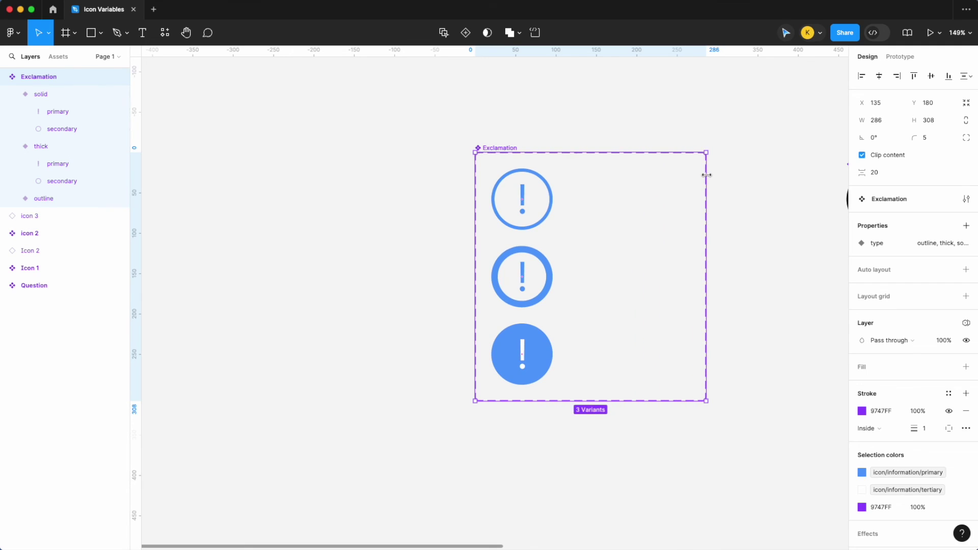
{"action": "left_click", "coordinate": [541, 194]}
{"action": "left_click", "coordinate": [539, 282], "text": "shift"}
{"action": "left_click", "coordinate": [717, 302]}
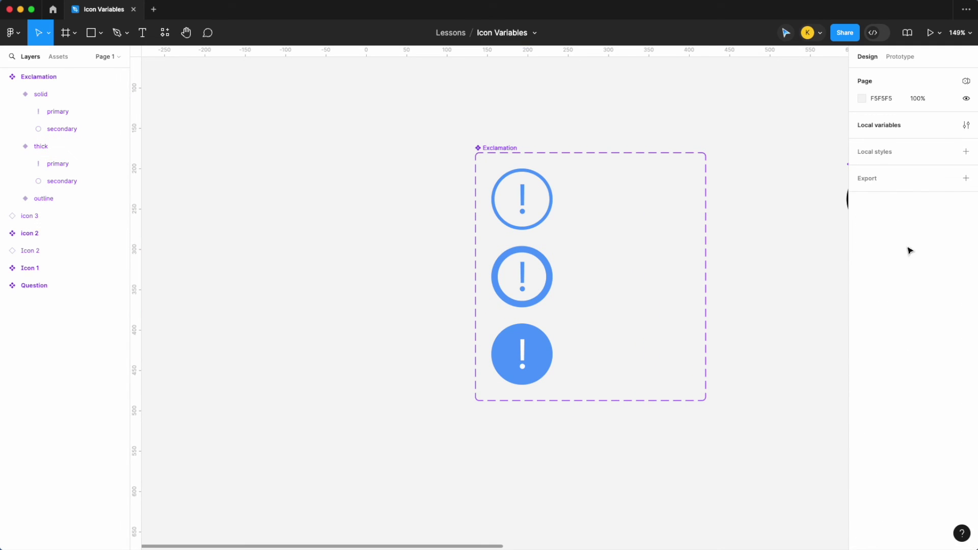
Step: Create a new variant property named styles on the Exclamation component set, with the value Default
{"action": "left_click", "coordinate": [510, 153]}
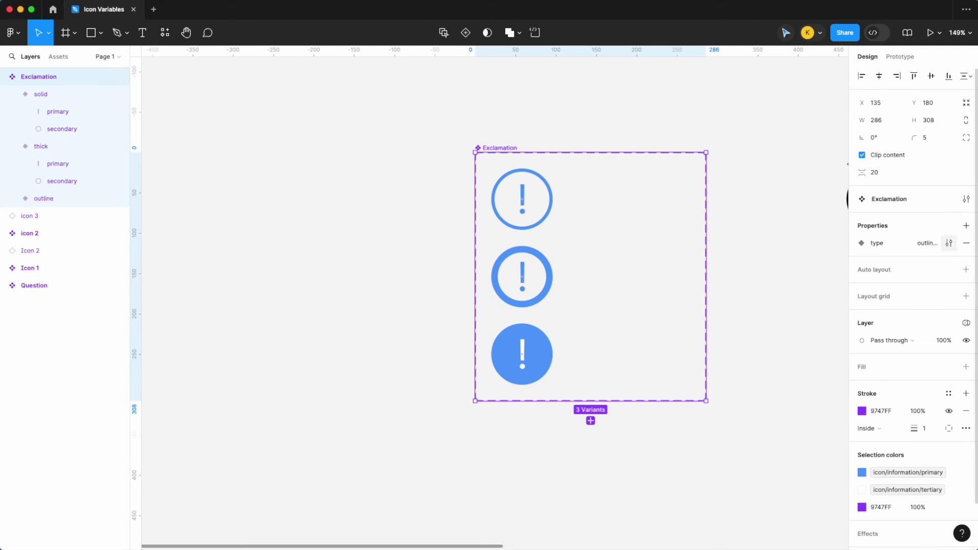
{"action": "left_click", "coordinate": [966, 225]}
{"action": "left_click", "coordinate": [904, 274]}
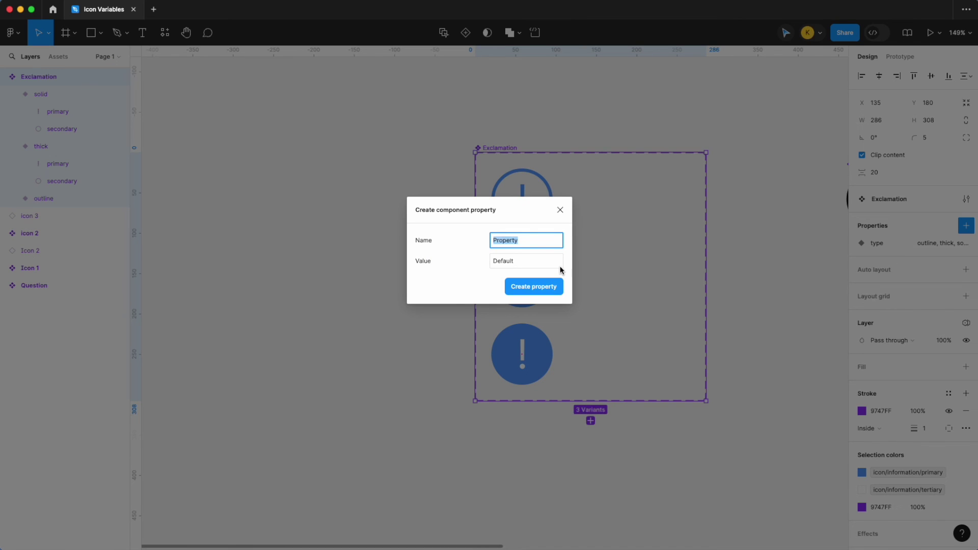
{"action": "type", "text": "styles"}
{"action": "key", "text": "Return"}
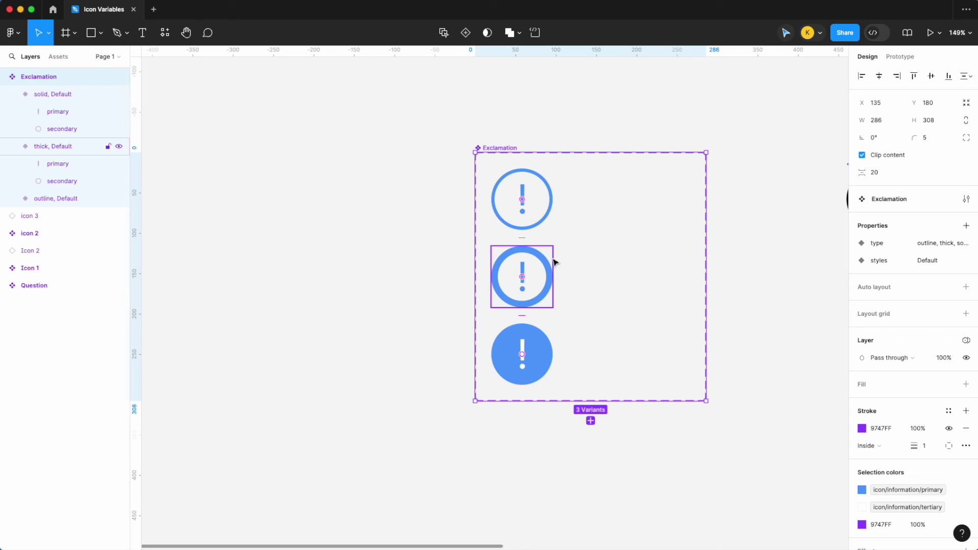
Step: Duplicate the outline, thick and solid Exclamation variants together into a second column at X 128 inside the component set
{"action": "left_click", "coordinate": [534, 225]}
{"action": "left_click", "coordinate": [533, 277], "text": "shift"}
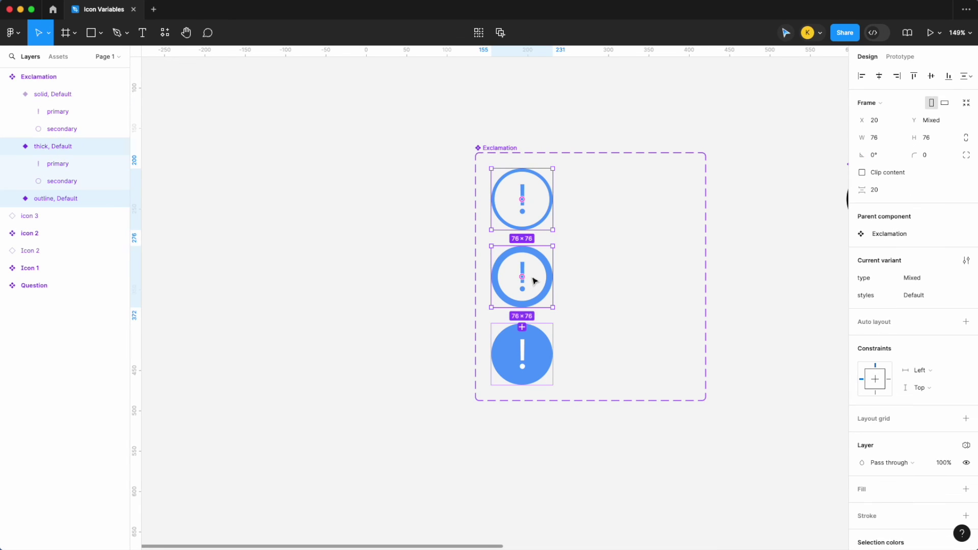
{"action": "left_click", "coordinate": [541, 334], "text": "shift"}
{"action": "left_click_drag", "start_coordinate": [544, 220], "coordinate": [630, 222]}
Step: Set the styles value of the three Exclamation variants in the first column to simple
{"action": "left_click", "coordinate": [530, 219]}
{"action": "left_click", "coordinate": [530, 285], "text": "shift"}
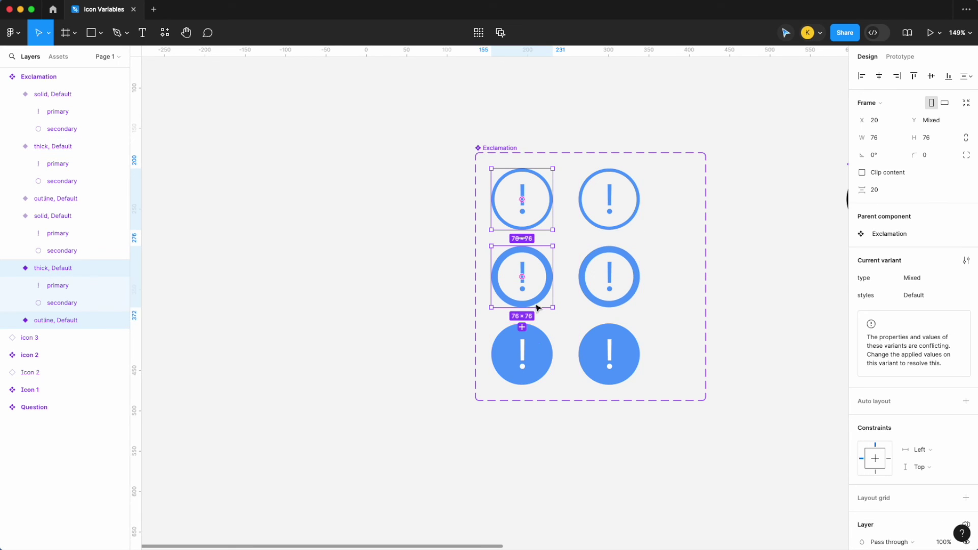
{"action": "left_click", "coordinate": [529, 360], "text": "shift"}
{"action": "left_click", "coordinate": [915, 295]}
{"action": "type", "text": "simple"}
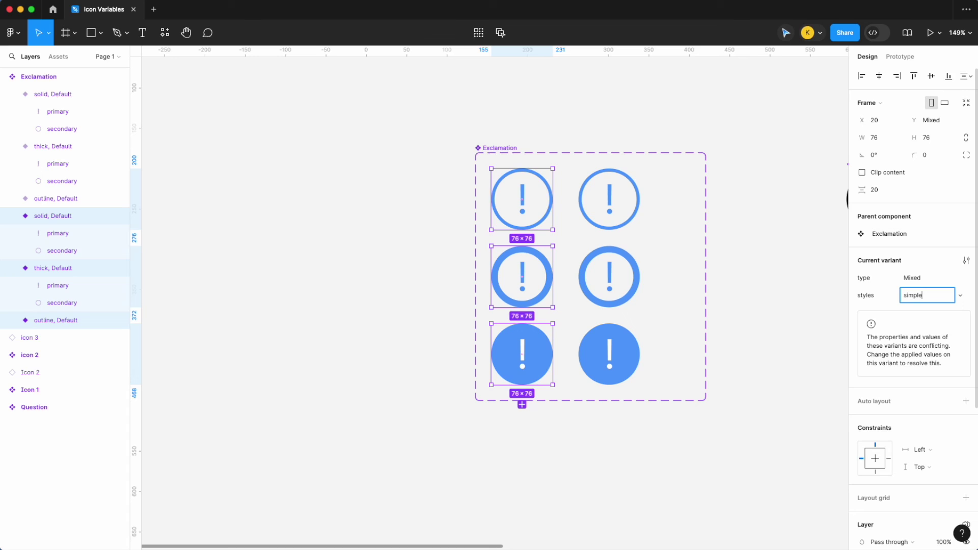
{"action": "key", "text": "Return"}
Step: Set the styles value of the three Exclamation variants in the second column to complex
{"action": "left_click", "coordinate": [618, 212]}
{"action": "left_click", "coordinate": [618, 278], "text": "shift"}
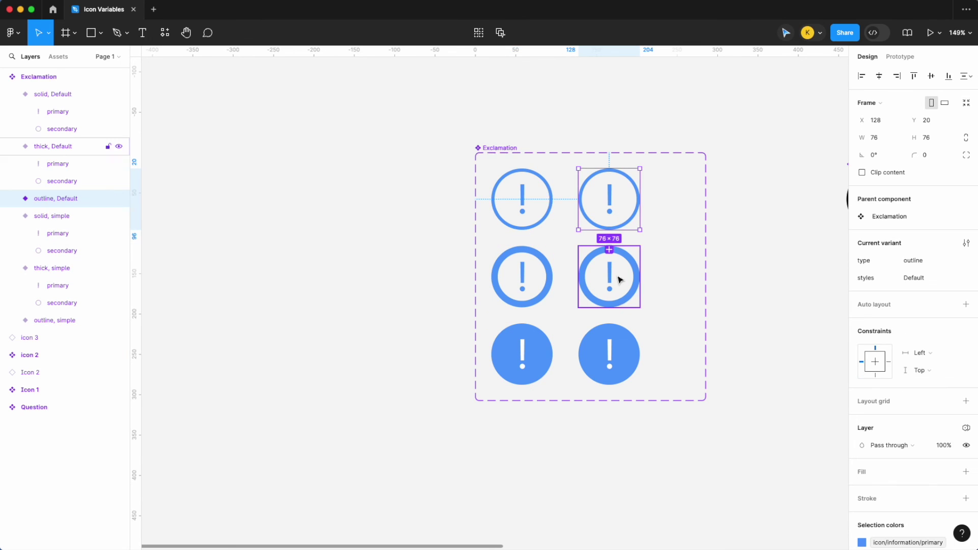
{"action": "left_click", "coordinate": [619, 355], "text": "shift"}
{"action": "left_click", "coordinate": [932, 296]}
{"action": "type", "text": "co"}
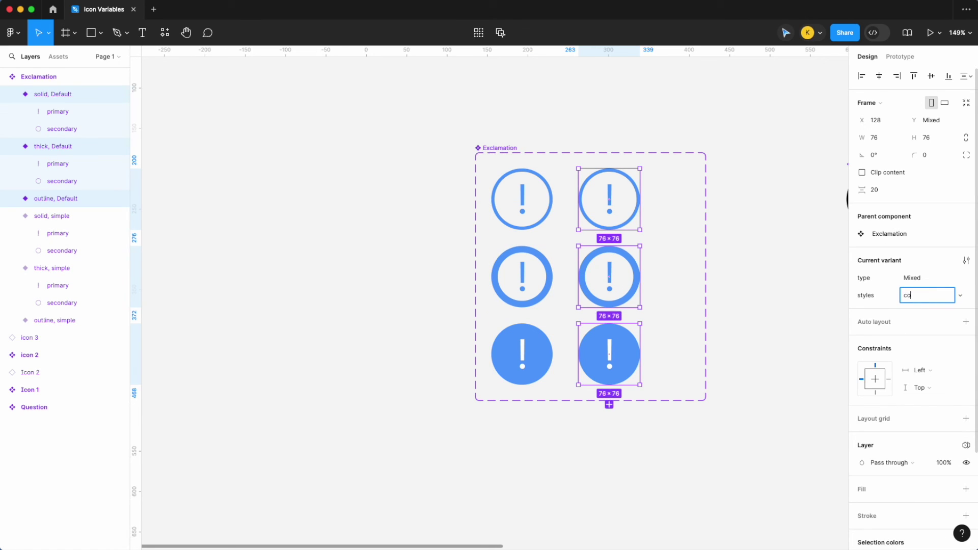
{"action": "key", "text": "Return"}
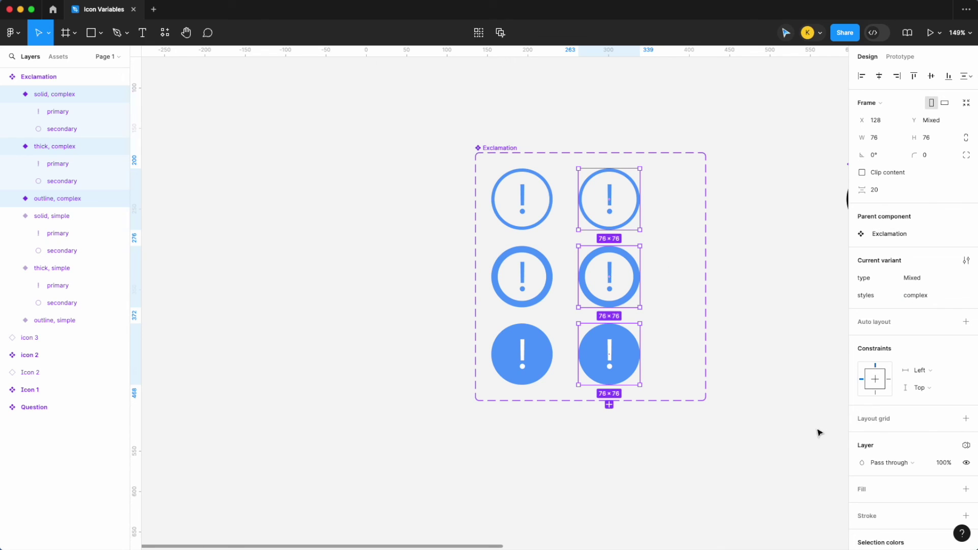
{"action": "scroll", "coordinate": [897, 463], "scroll_direction": "down", "scroll_amount": 2}
{"action": "scroll", "coordinate": [612, 218], "scroll_direction": "up", "scroll_amount": 5}
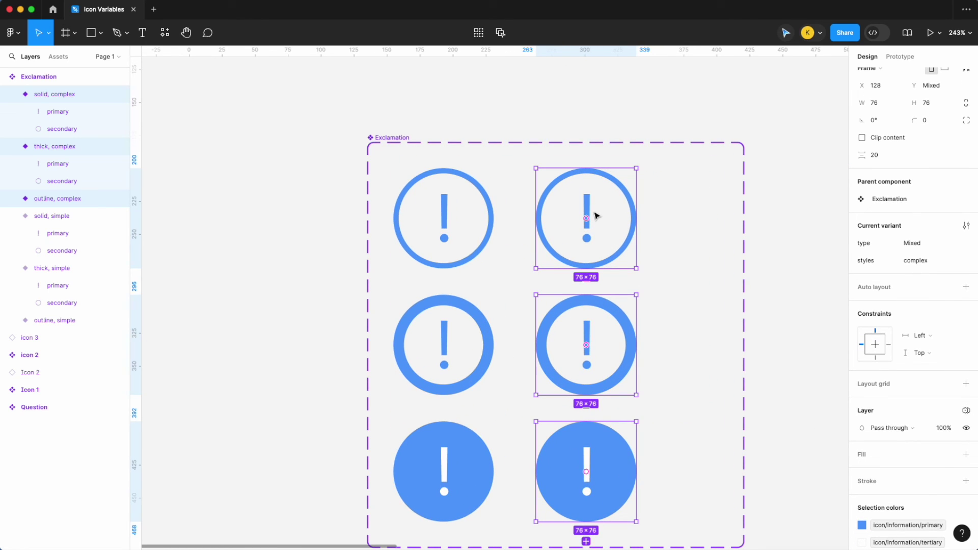
Step: Set the ring strokes of the outline and thick complex Exclamation variants to the icon/information/secondary variable
{"action": "double_click", "coordinate": [588, 212]}
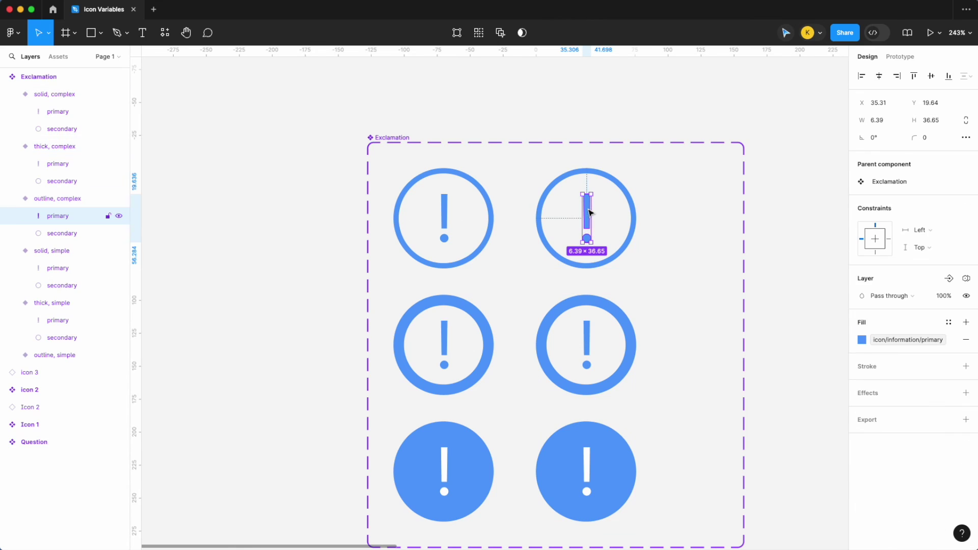
{"action": "left_click", "coordinate": [633, 236]}
{"action": "left_click", "coordinate": [863, 367]}
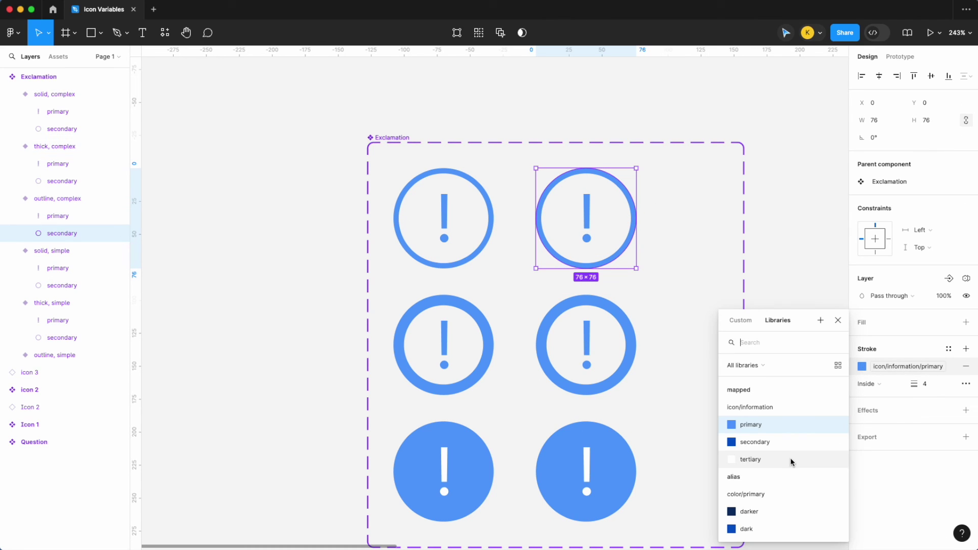
{"action": "left_click", "coordinate": [790, 443]}
{"action": "left_click", "coordinate": [614, 315]}
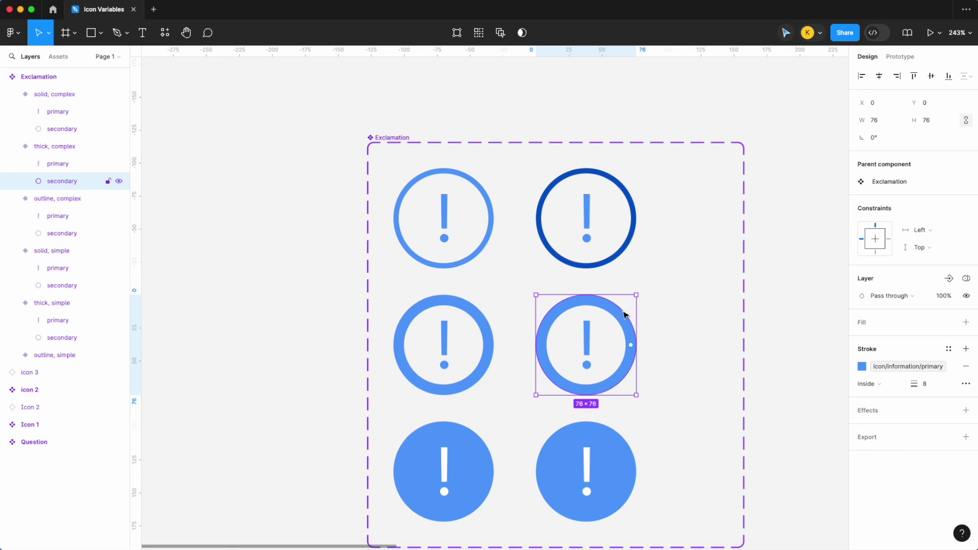
{"action": "left_click", "coordinate": [863, 366]}
{"action": "left_click", "coordinate": [799, 444]}
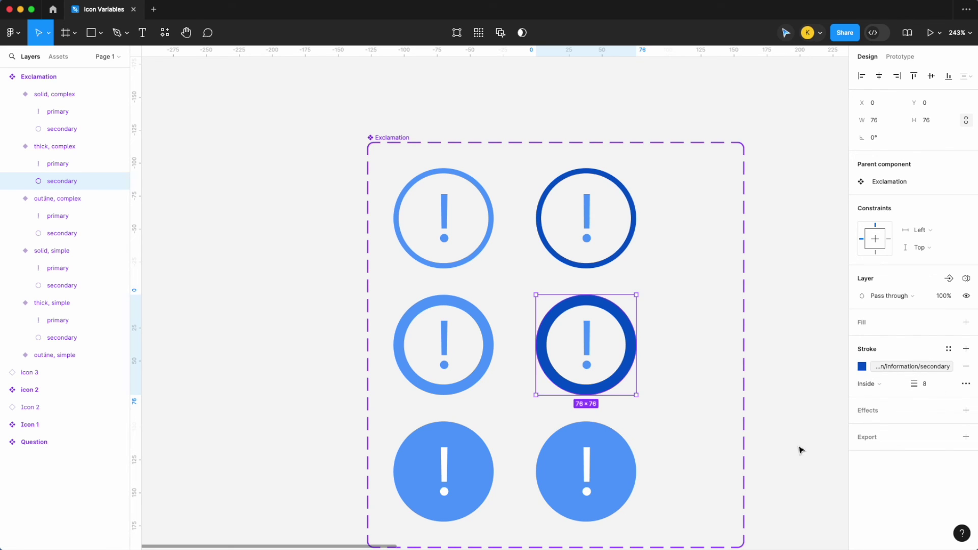
Step: Set the fill of the exclamation mark in the solid complex variant to icon/information/primary
{"action": "scroll", "coordinate": [681, 468], "scroll_direction": "down", "scroll_amount": 3}
{"action": "left_click", "coordinate": [591, 409]}
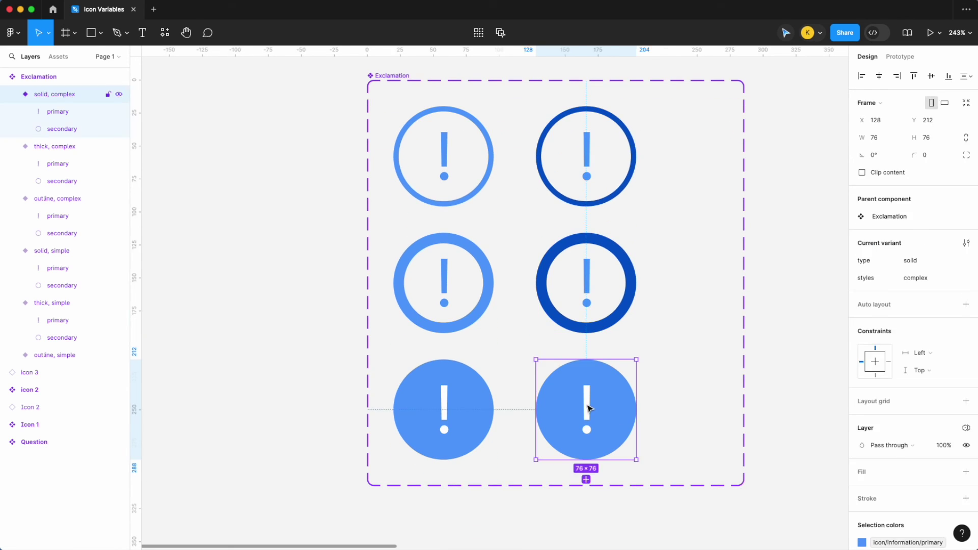
{"action": "left_click", "coordinate": [587, 408]}
{"action": "left_click", "coordinate": [860, 340]}
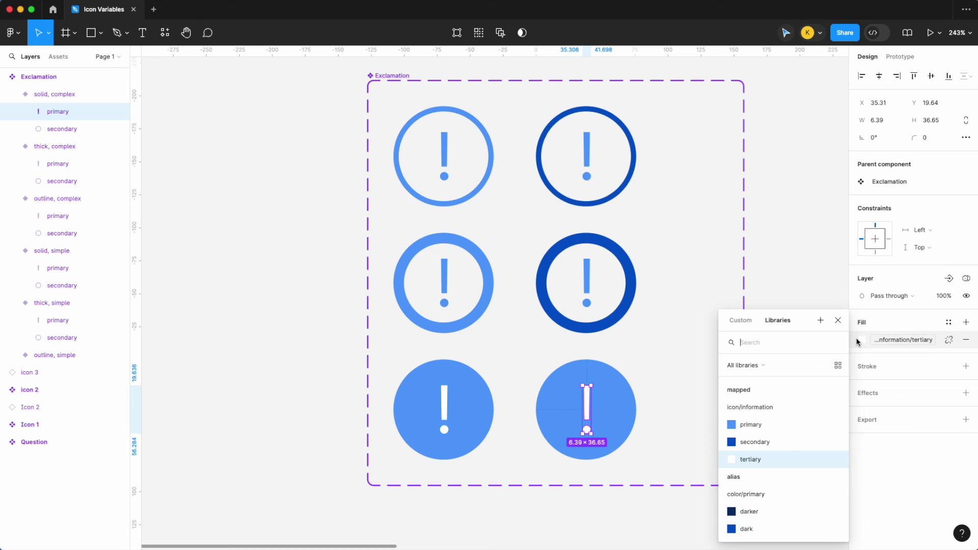
{"action": "left_click", "coordinate": [779, 427]}
Step: Set both the fill and the stroke of the solid complex variant's circle to icon/information/secondary
{"action": "left_click", "coordinate": [622, 412]}
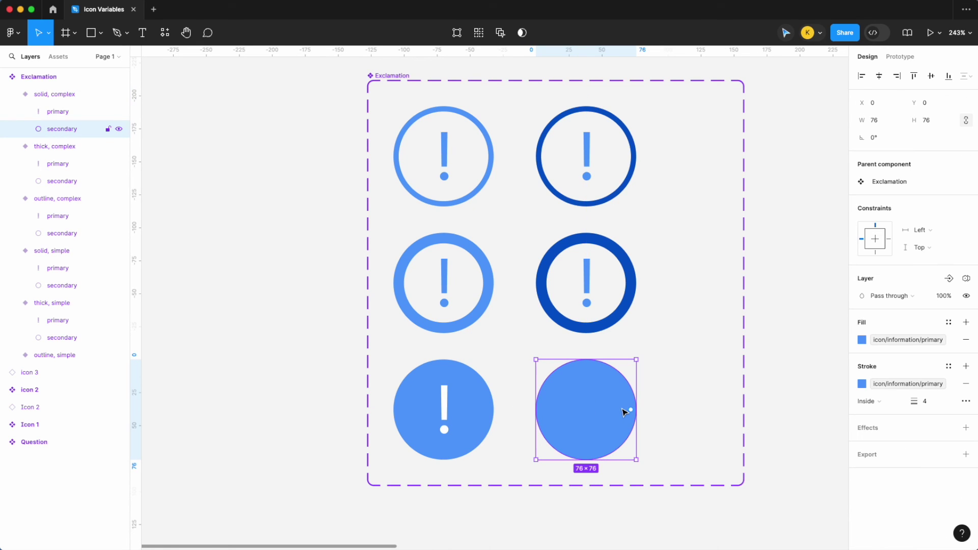
{"action": "left_click", "coordinate": [862, 340]}
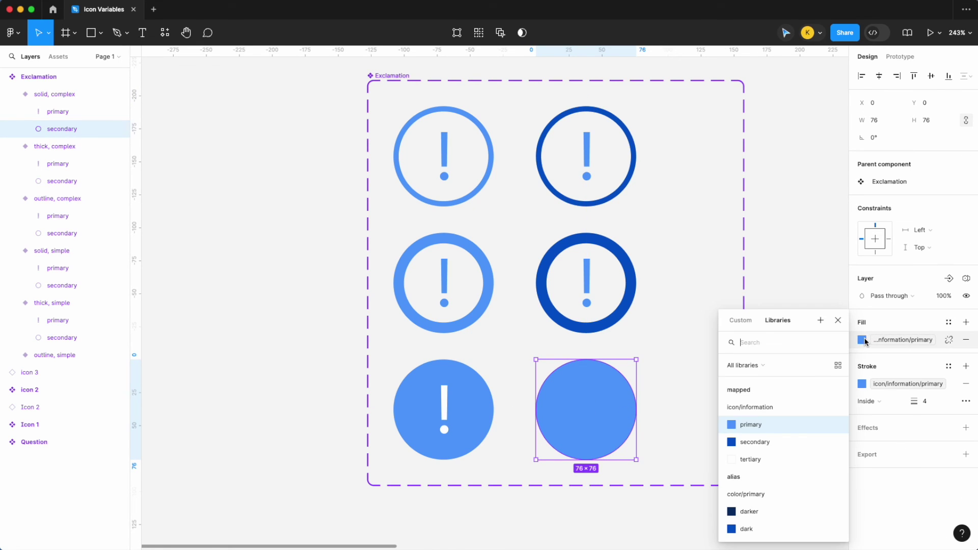
{"action": "left_click", "coordinate": [793, 442]}
{"action": "left_click", "coordinate": [797, 360]}
{"action": "scroll", "coordinate": [787, 361], "scroll_direction": "down", "scroll_amount": 5}
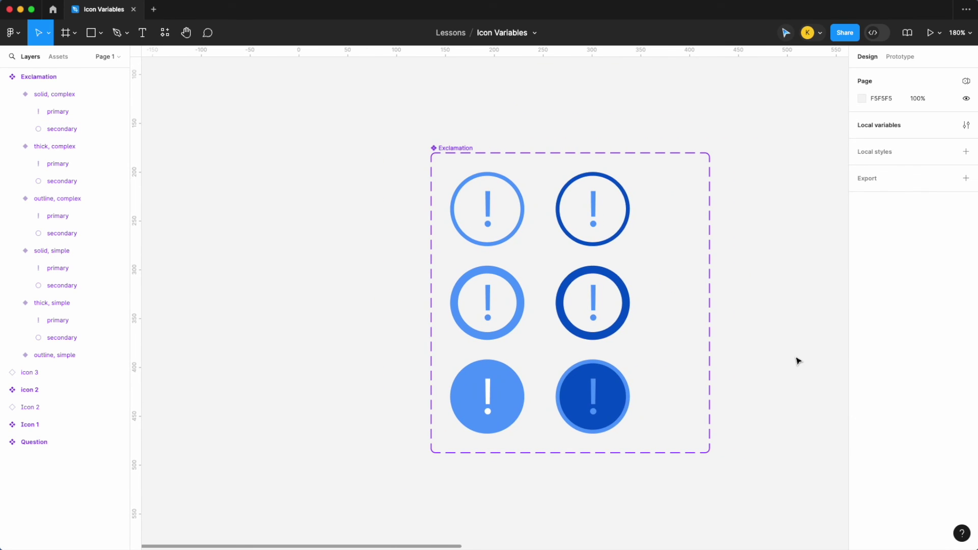
{"action": "scroll", "coordinate": [631, 374], "scroll_direction": "up", "scroll_amount": 10}
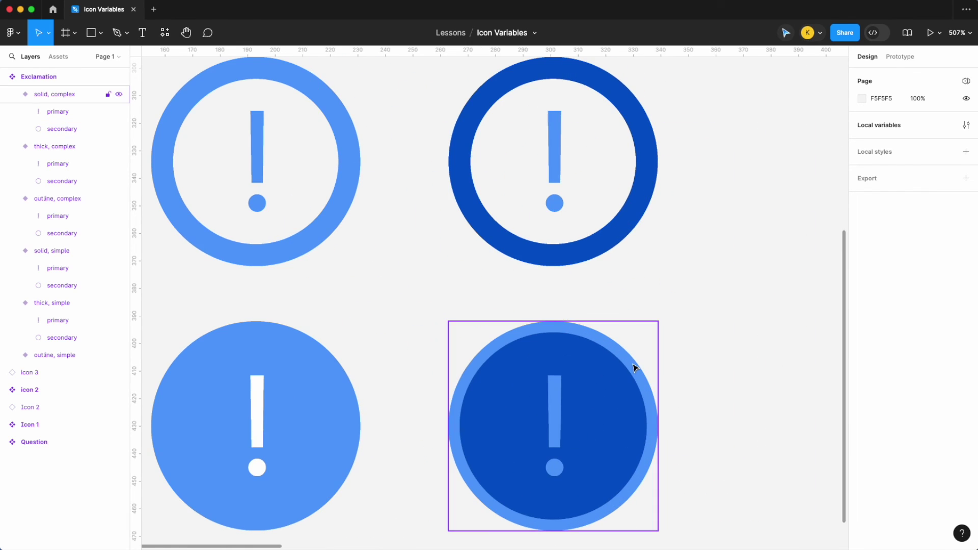
{"action": "left_click", "coordinate": [634, 367]}
{"action": "left_click", "coordinate": [862, 384]}
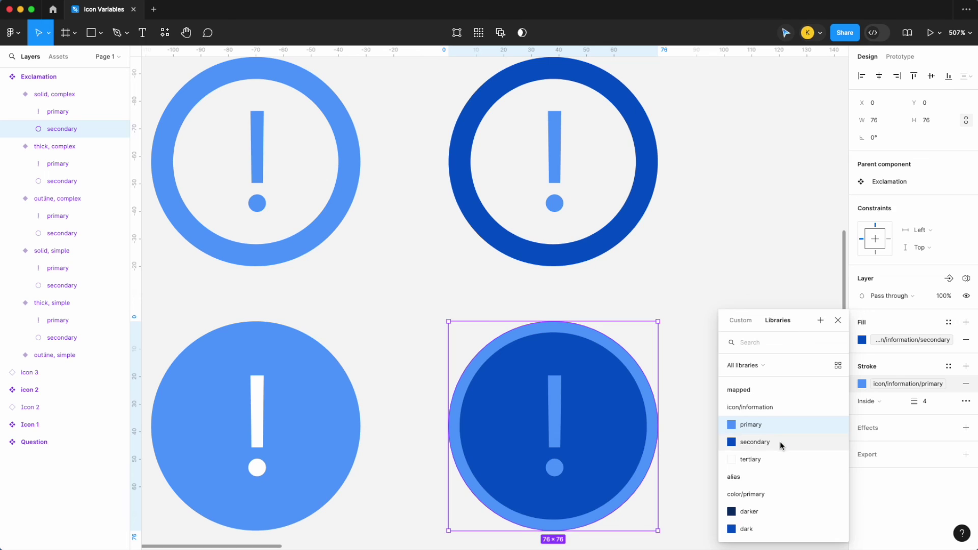
{"action": "left_click", "coordinate": [726, 444]}
Step: Narrow the Exclamation component set to a width of 235 so its frame fits the two columns, and deselect it
{"action": "scroll", "coordinate": [748, 322], "scroll_direction": "down", "scroll_amount": 10}
{"action": "scroll", "coordinate": [747, 321], "scroll_direction": "right", "scroll_amount": 2}
{"action": "left_click", "coordinate": [770, 290]}
{"action": "left_click", "coordinate": [437, 99]}
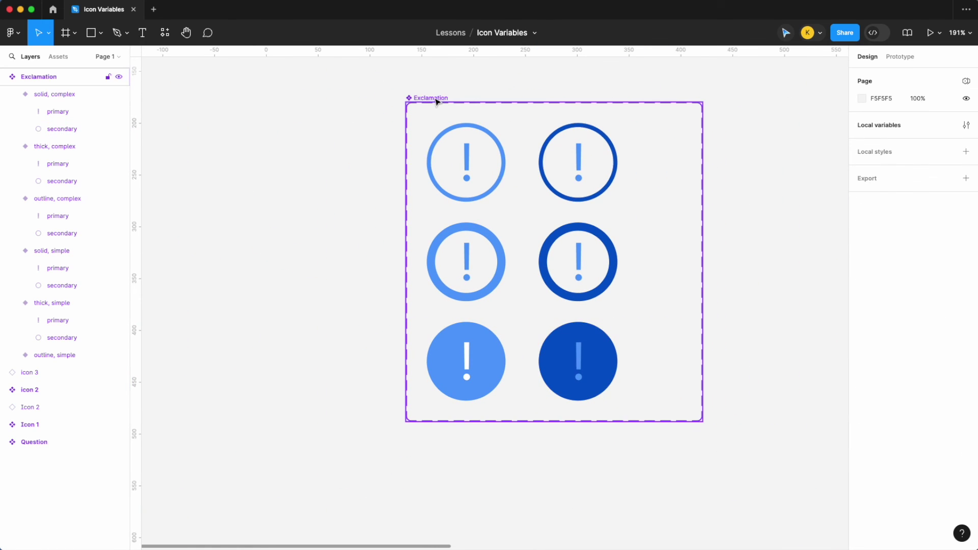
{"action": "left_click_drag", "start_coordinate": [706, 148], "coordinate": [650, 153]}
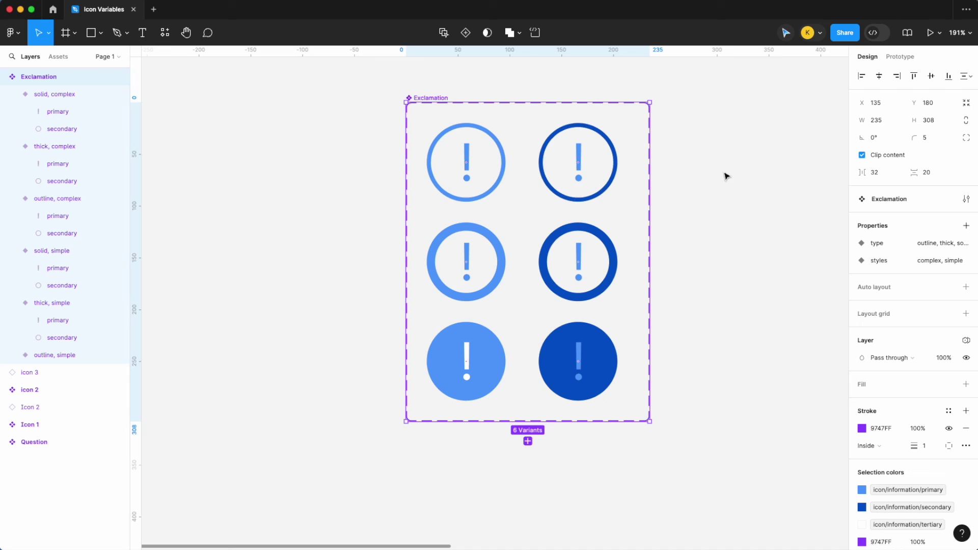
{"action": "left_click", "coordinate": [726, 177]}
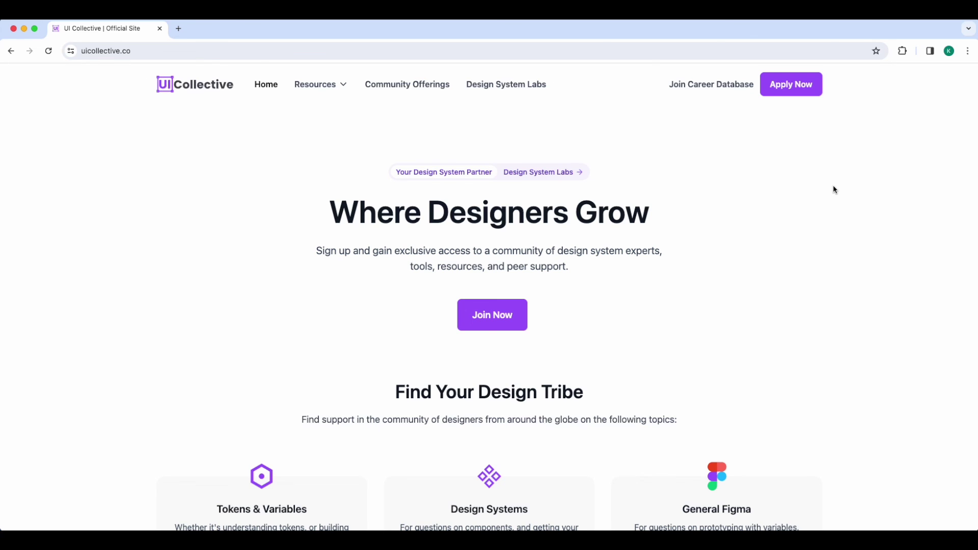
{"action": "scroll", "coordinate": [835, 189], "scroll_direction": "down", "scroll_amount": 15}
{"action": "scroll", "coordinate": [871, 201], "scroll_direction": "down", "scroll_amount": 1}
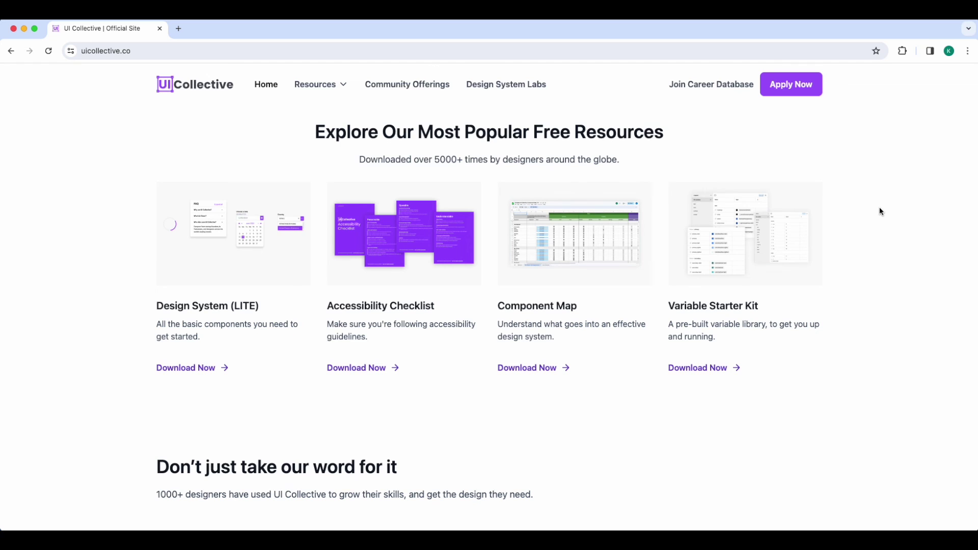
{"action": "scroll", "coordinate": [881, 211], "scroll_direction": "up", "scroll_amount": 20}
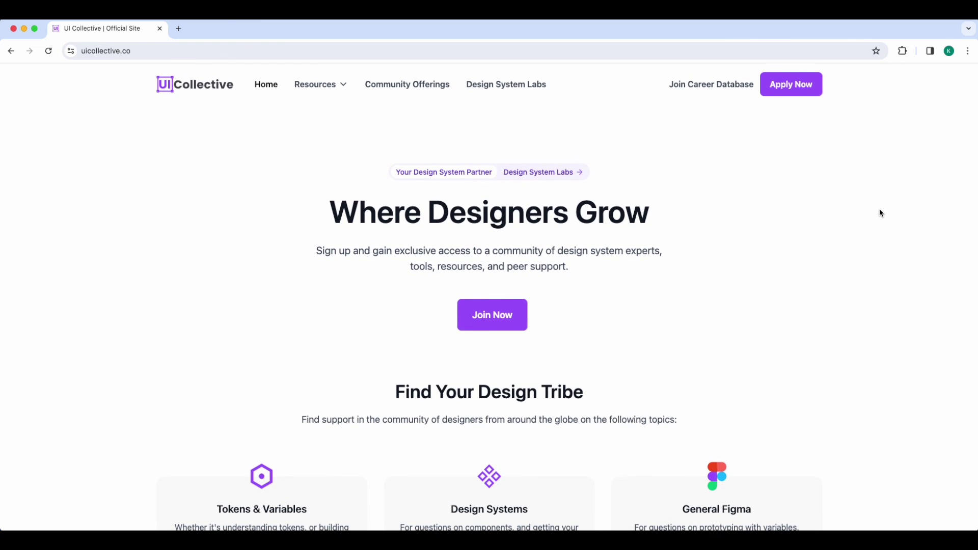